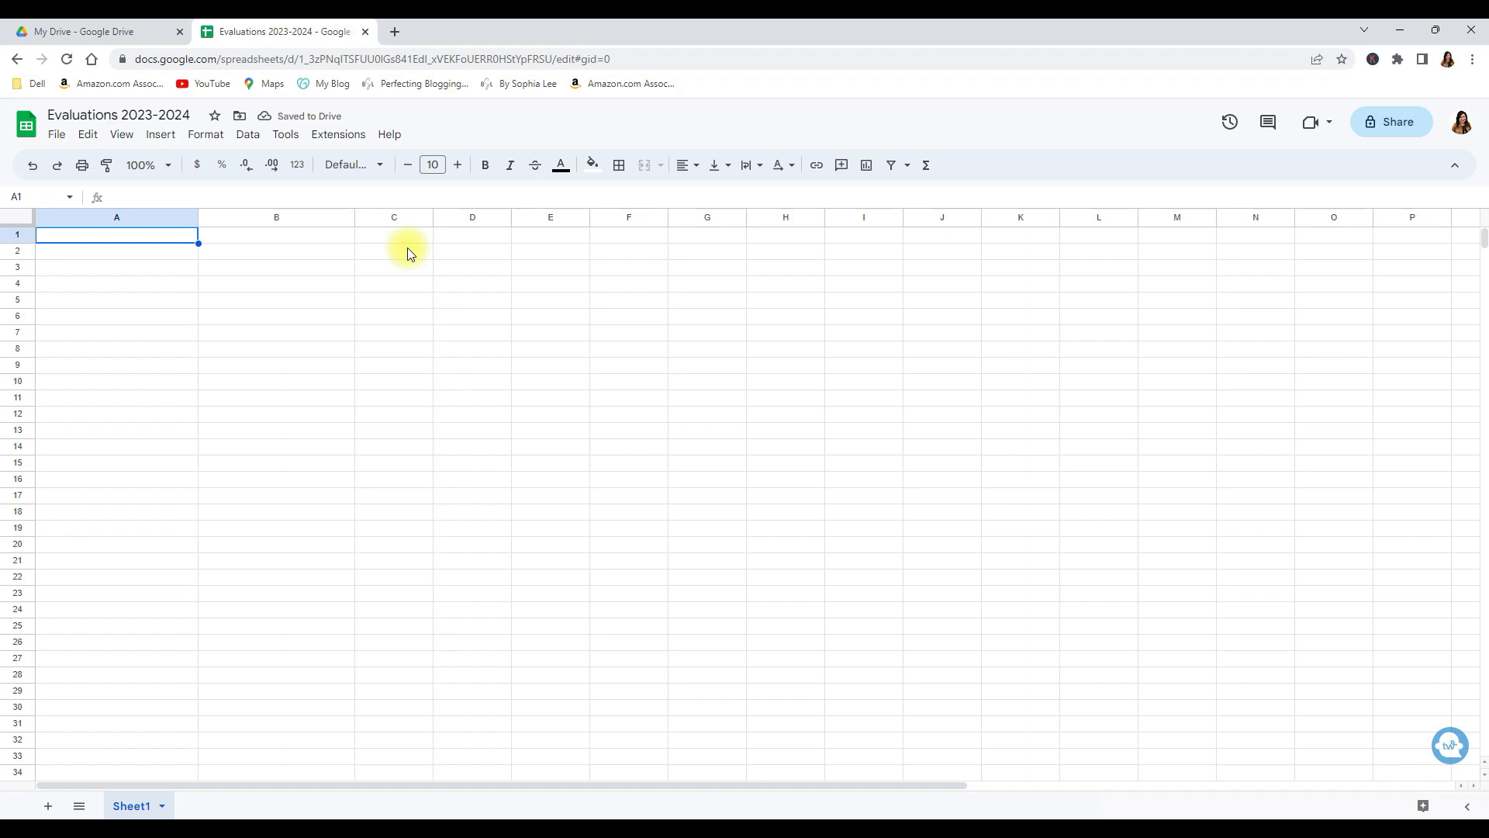
Widen columns C to H to about the width of column A, and enter the heading "Teacher Name" in A1.
left_click_drag(434, 220, 1004, 215)
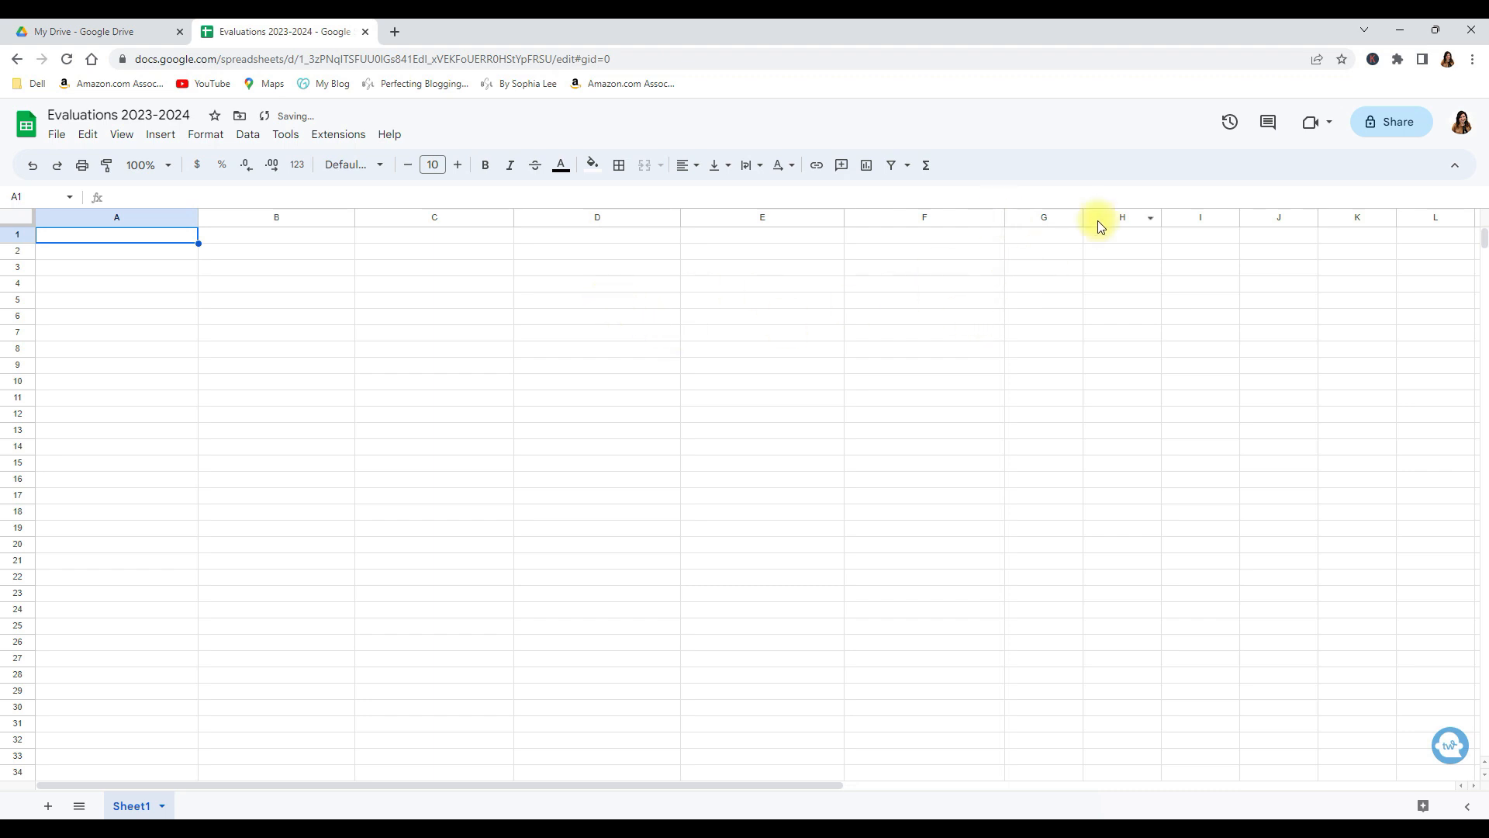
left_click_drag(1082, 220, 1317, 218)
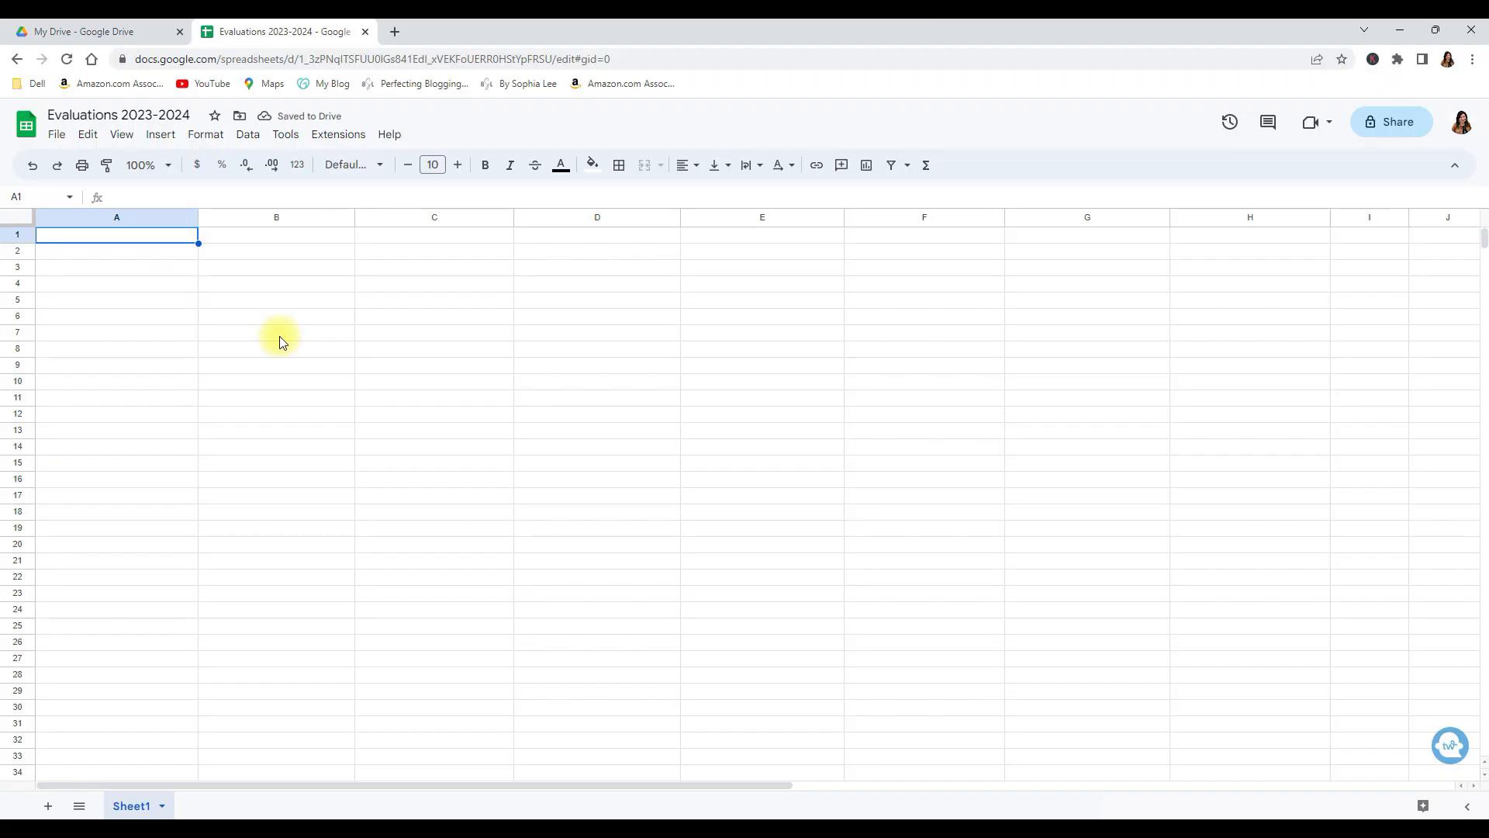
type("Eval")
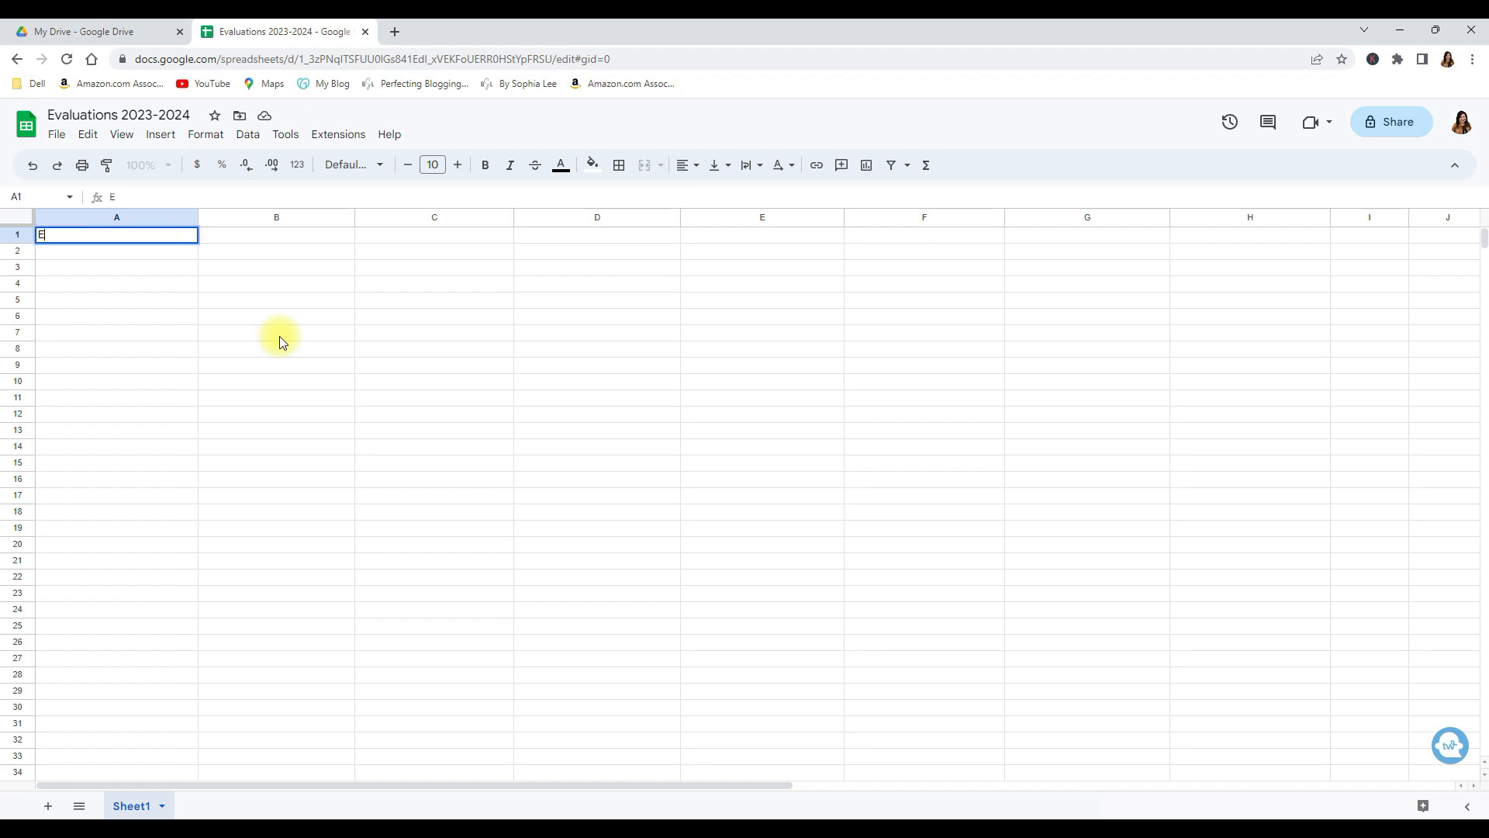
key("BackSpace")
type("Teacher Name")
key("Return")
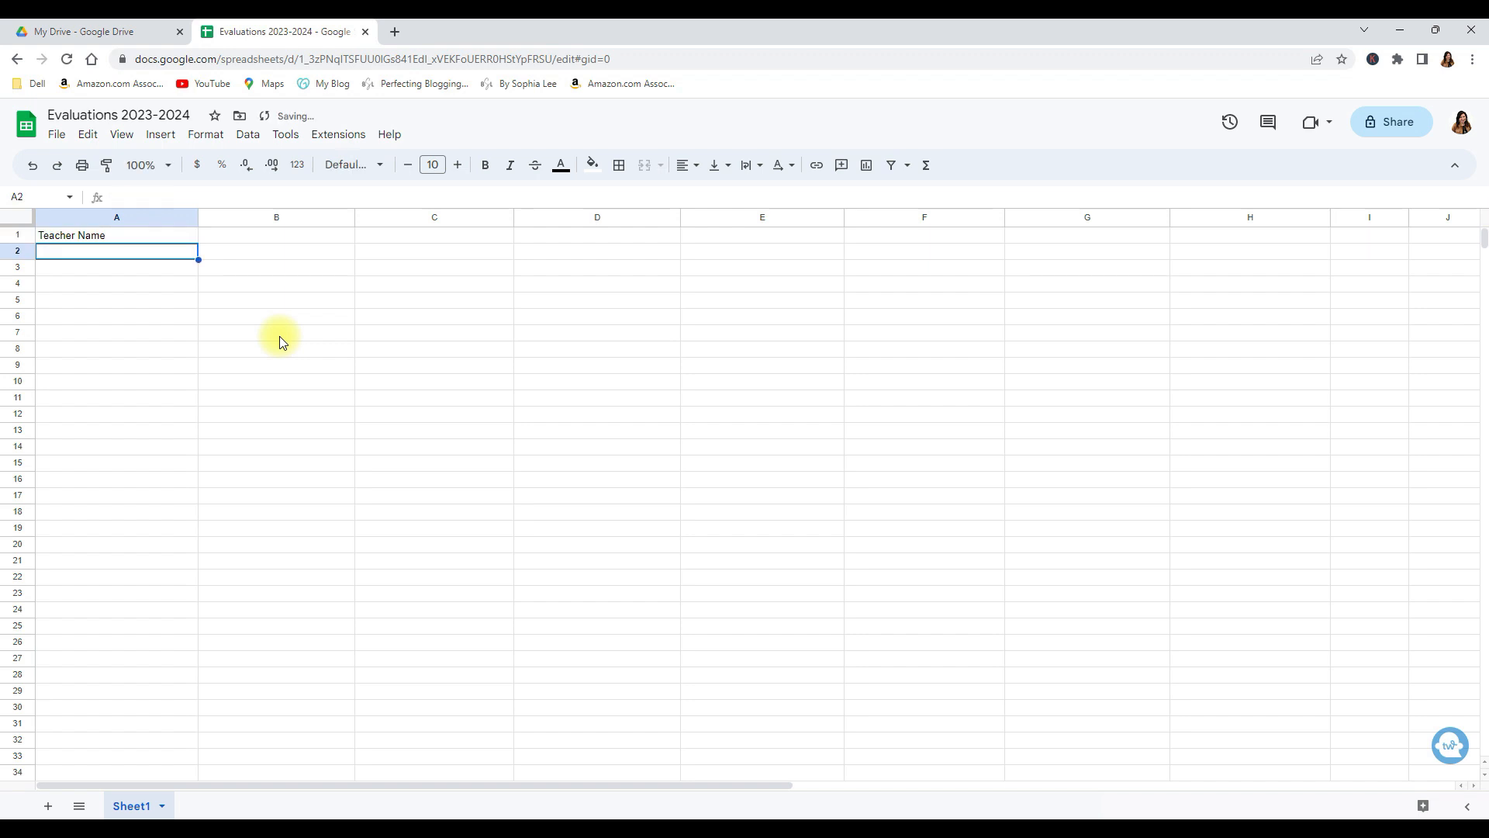
List "Teacher A" through "Teacher F" in cells A2 to A7 under the Teacher Name heading.
type("Teacher A")
key("Return")
type("Teacher B")
key("Return")
type("Teacher")
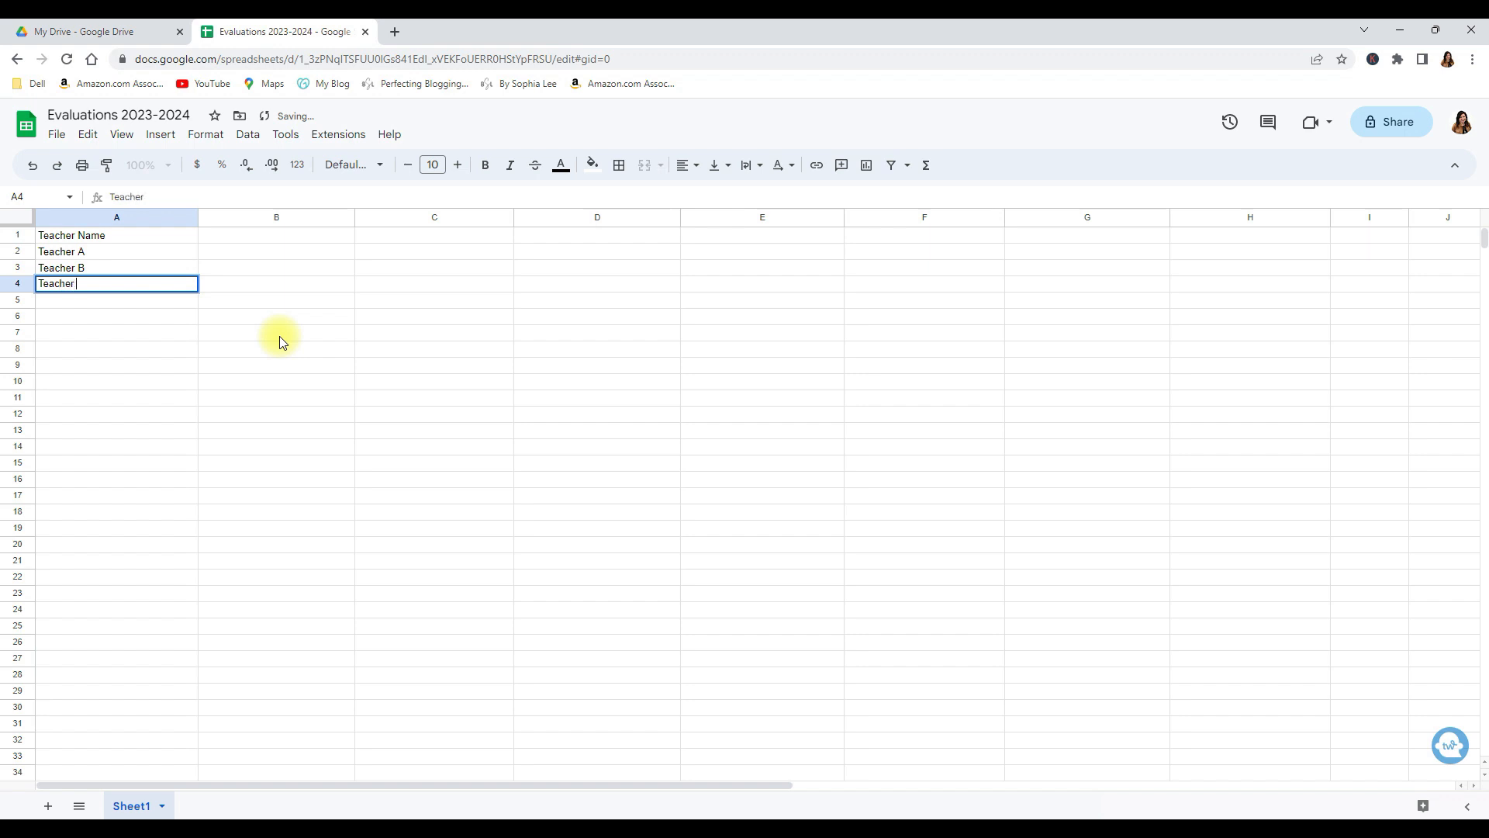
type(" C")
key("Return")
type("Teacher D")
key("Return")
type("Teacher E")
key("Return")
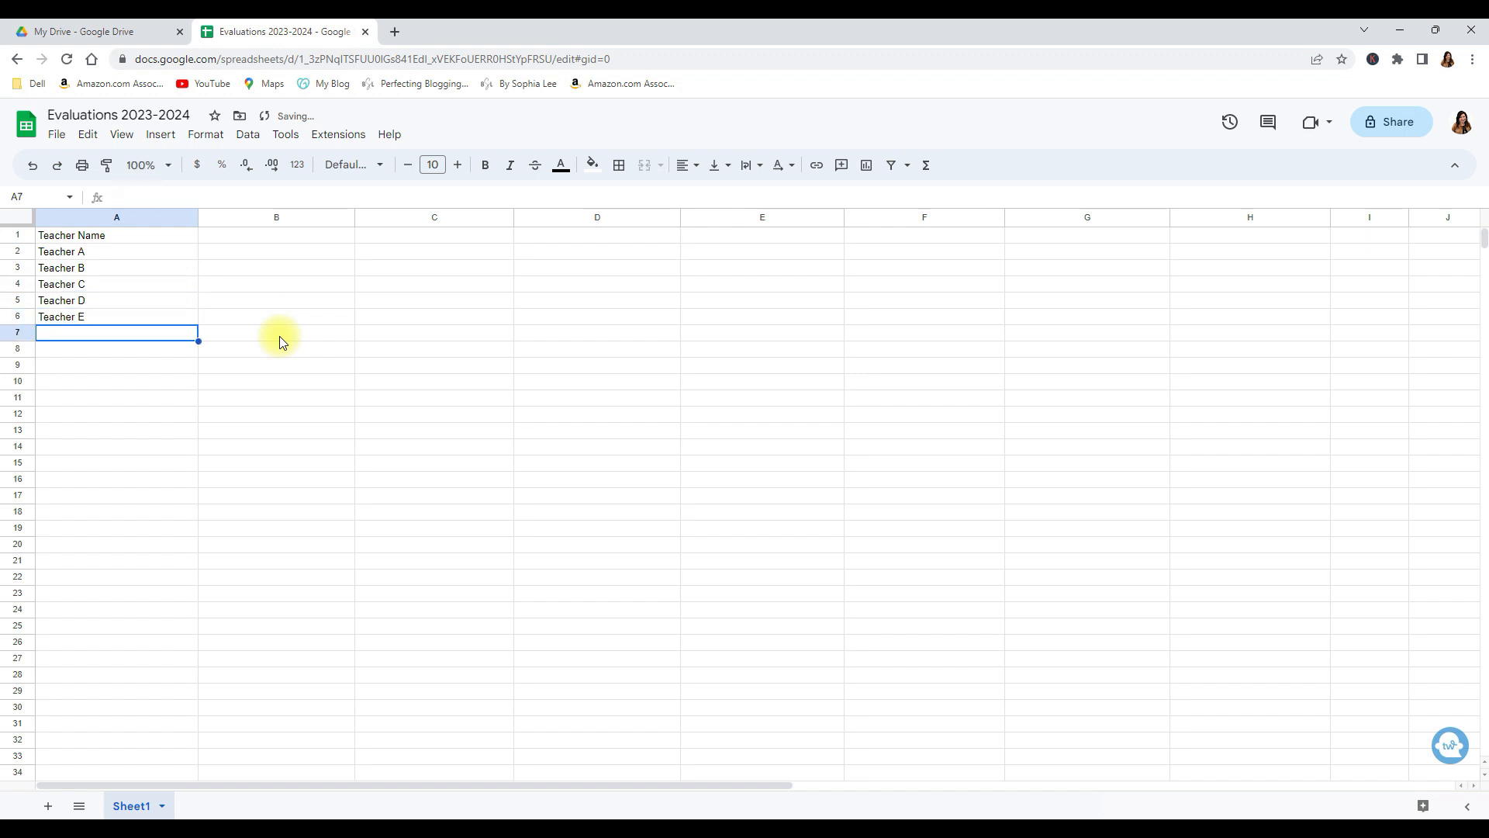
type("Teacher F")
key("Return")
Enter the heading "Interview Date" in cell B1.
left_click(217, 242)
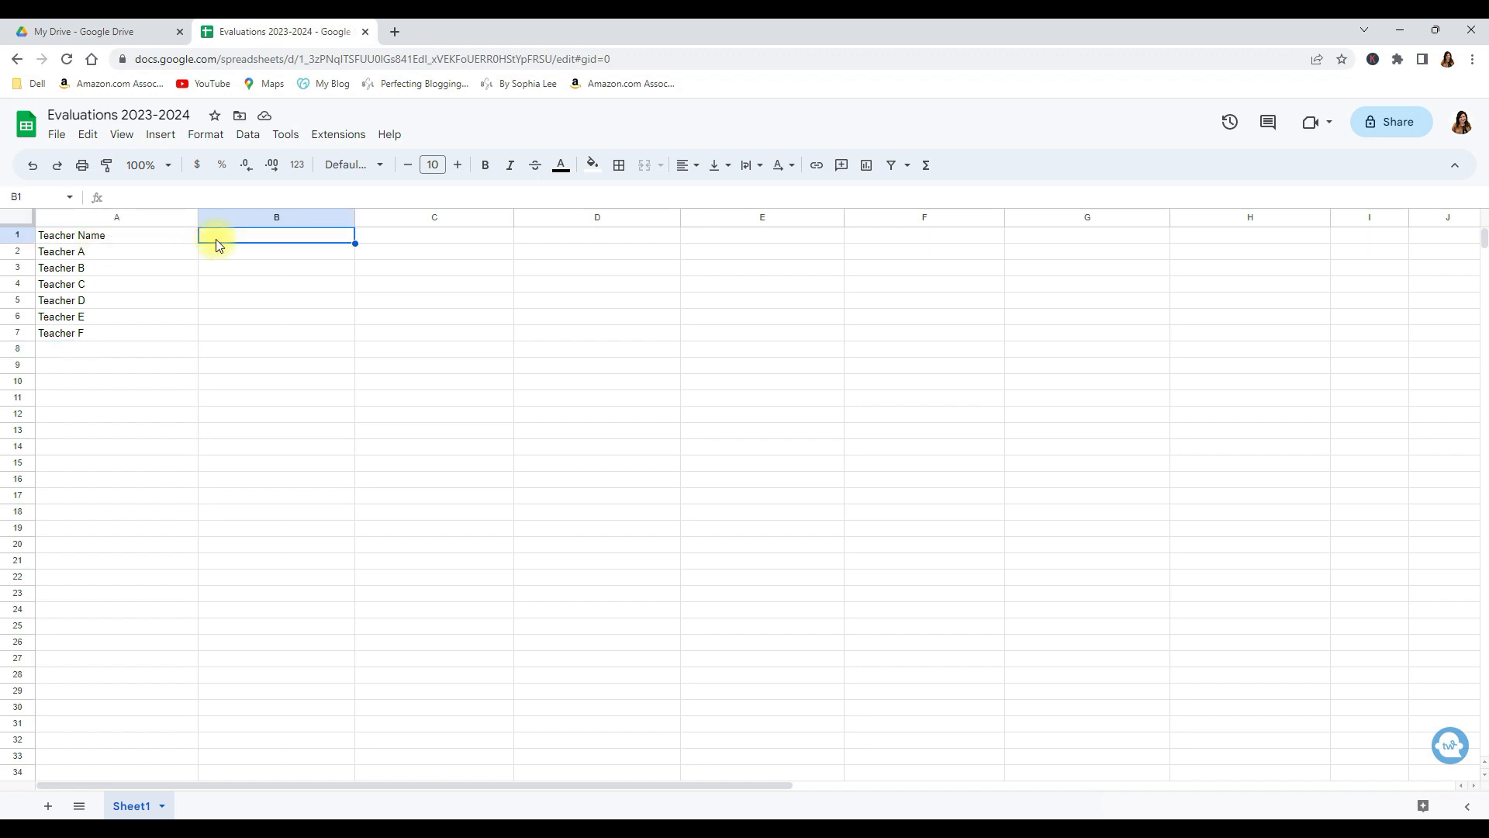
type("Interview Date")
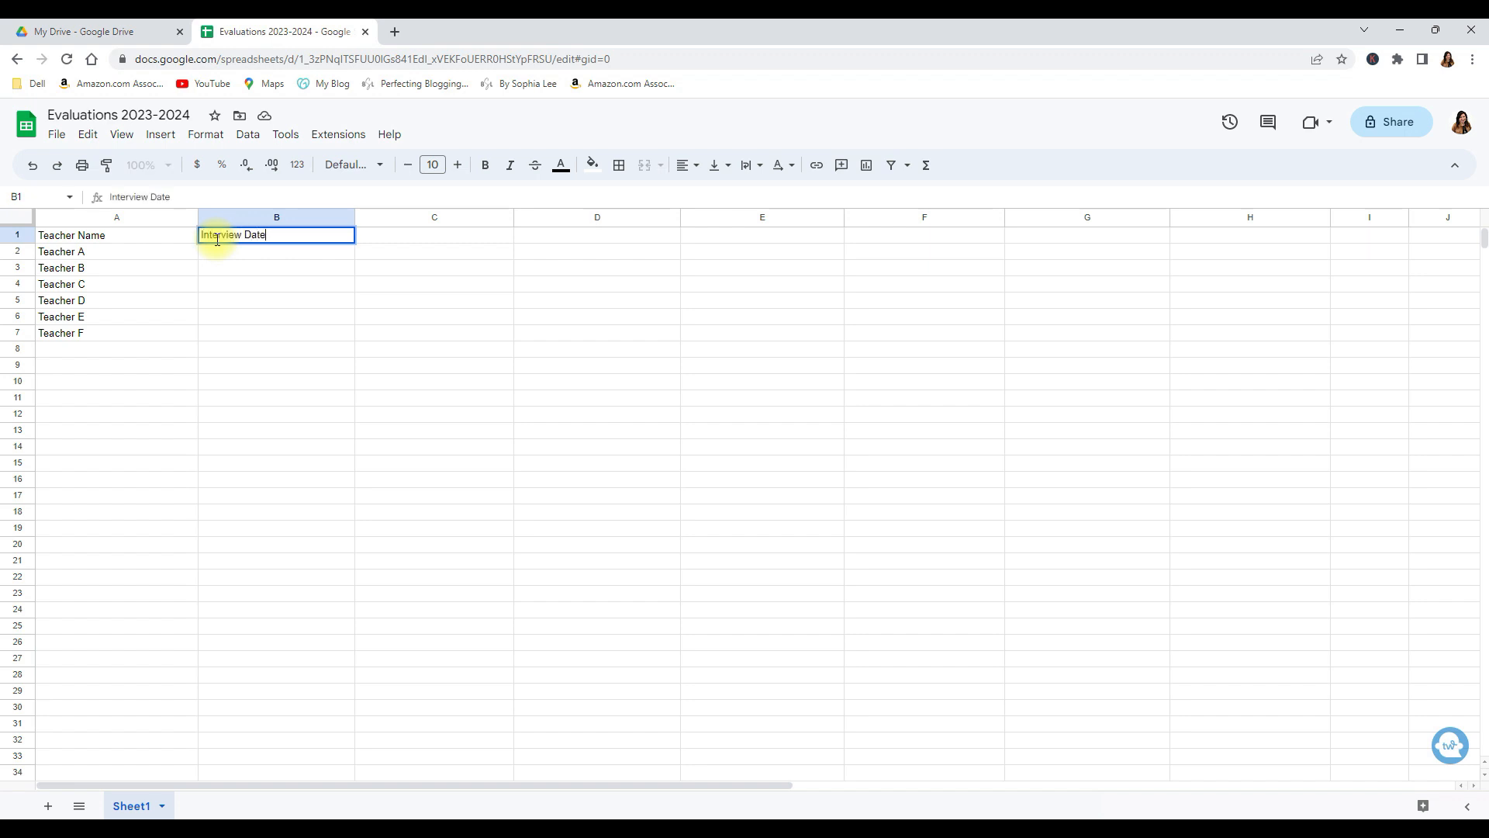
key("Return")
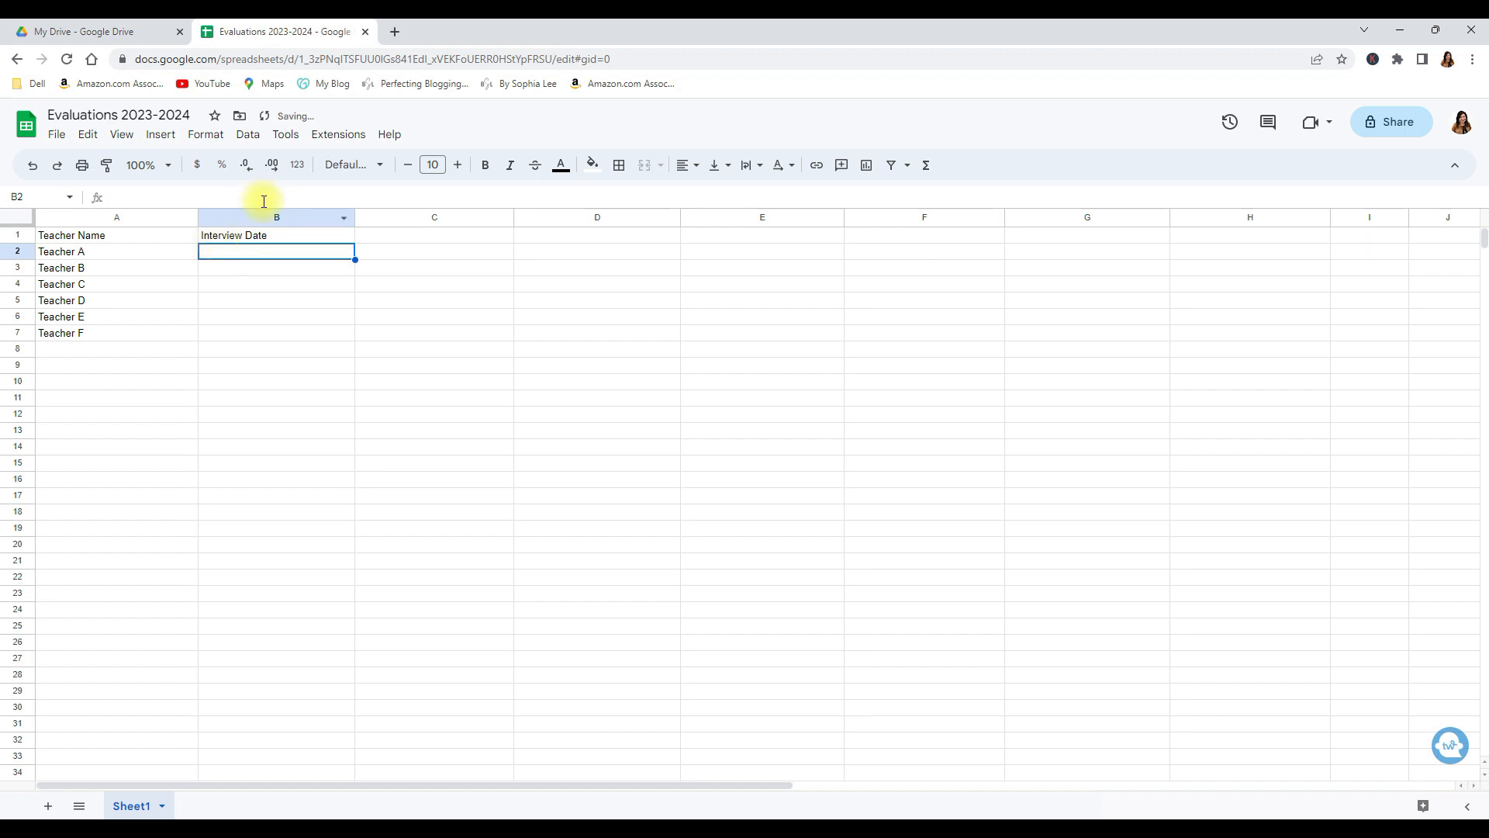
Insert a column to the left of Interview Date and enter the heading "Notice of Evaluation Sent" in B1.
left_click(248, 217)
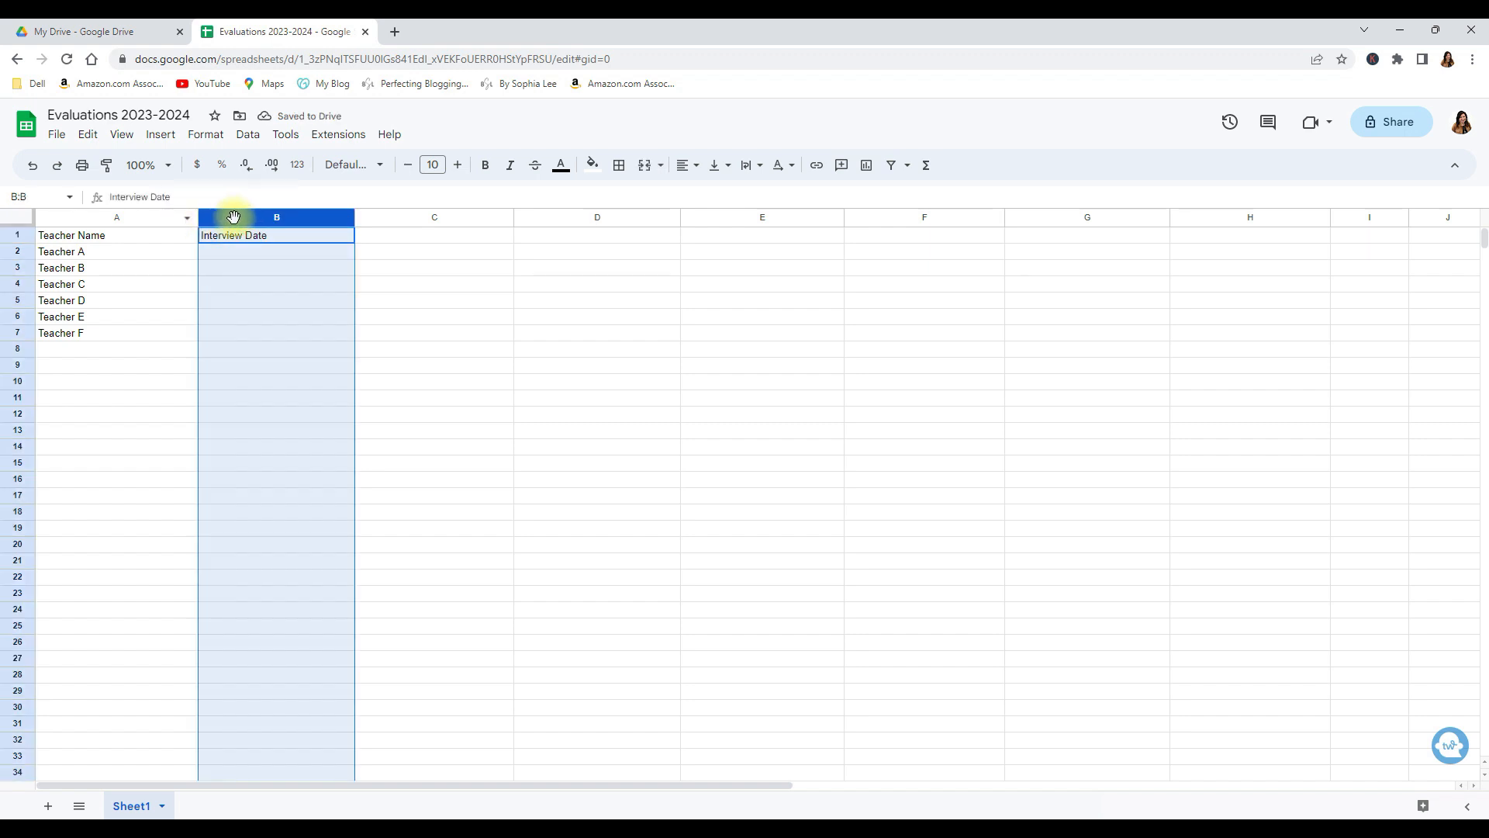
right_click(234, 217)
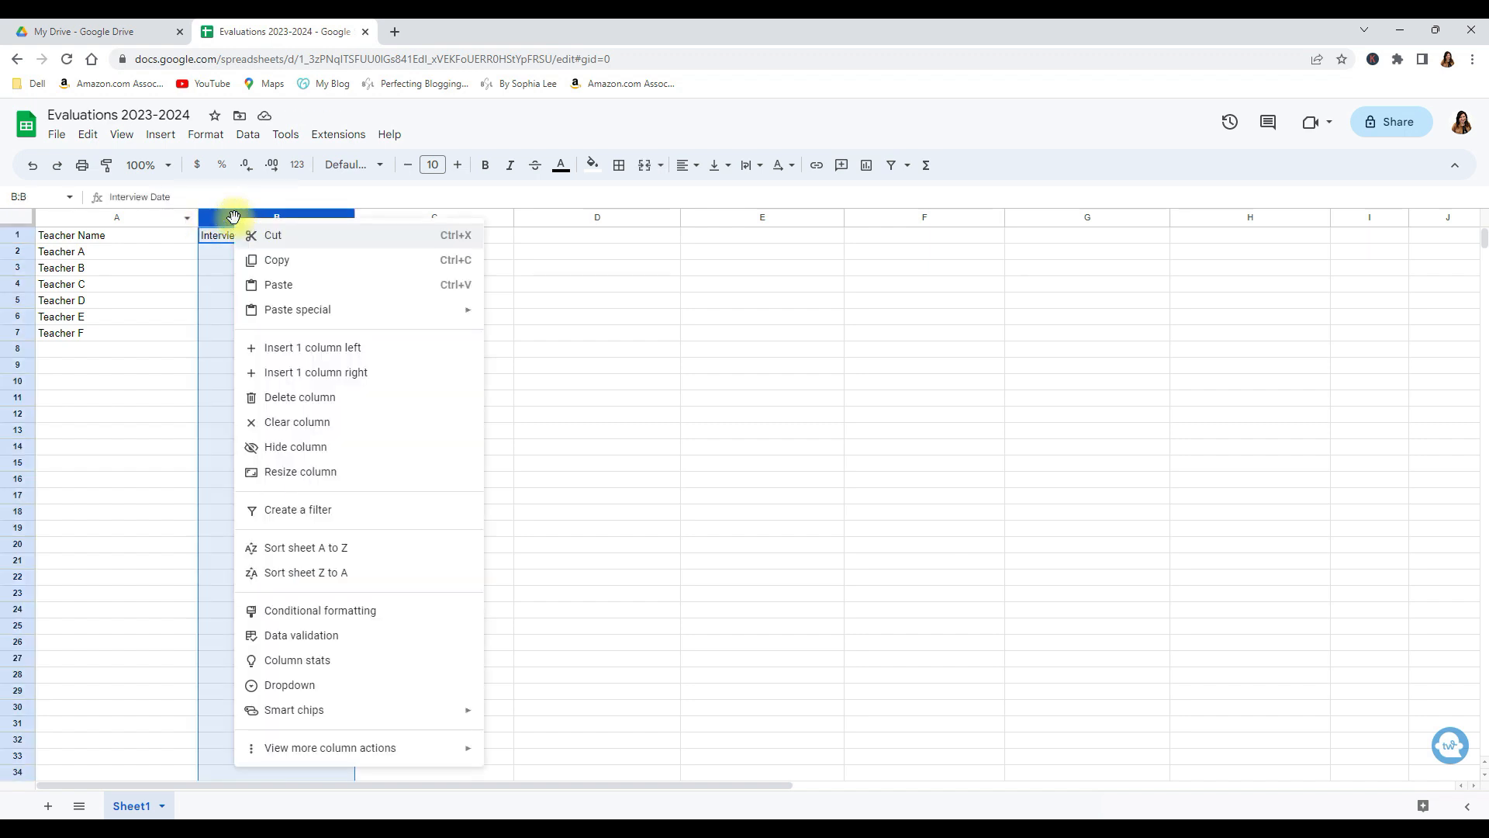
left_click(326, 355)
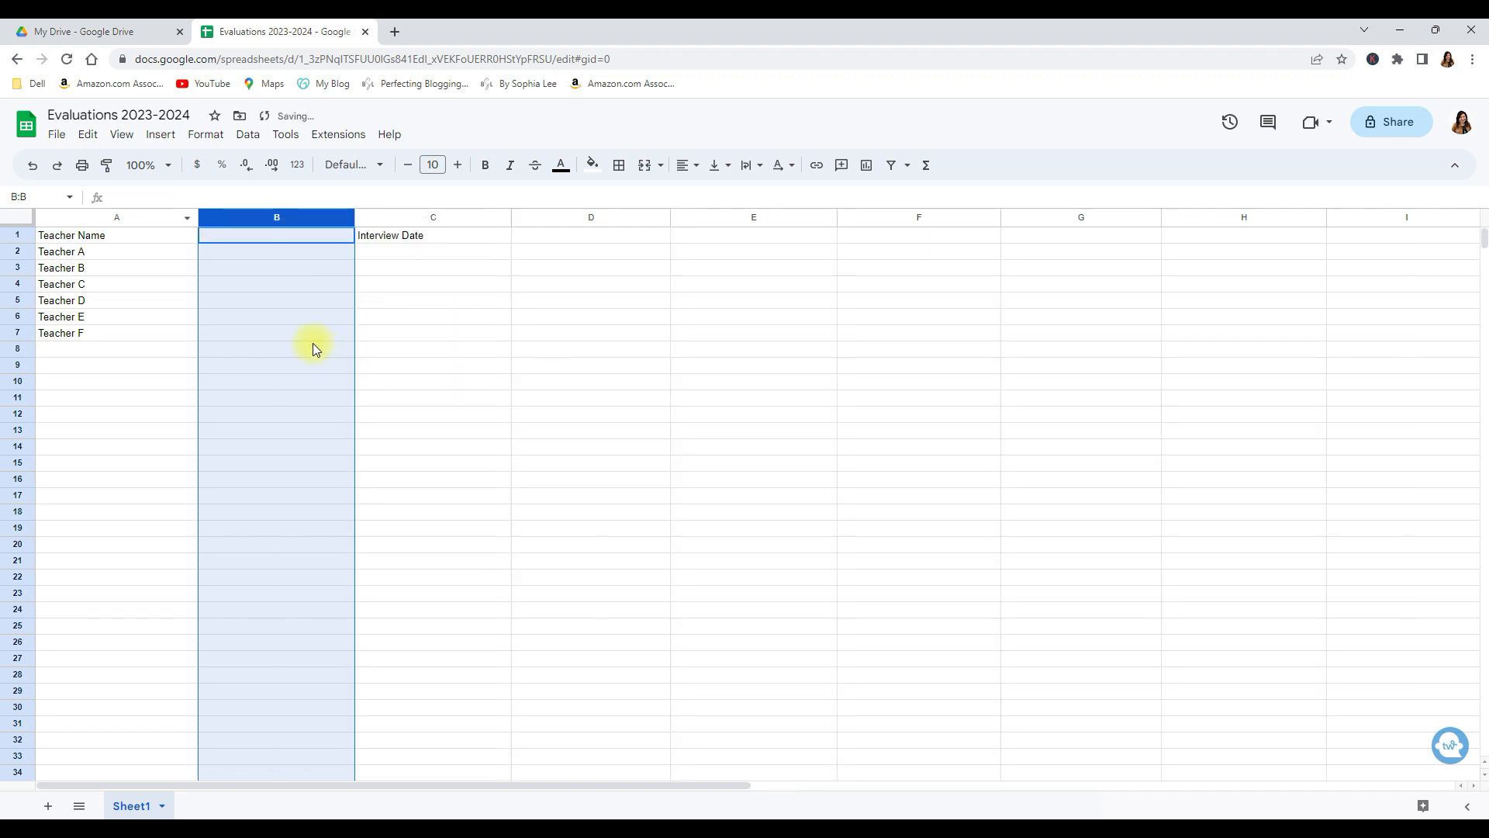
left_click(245, 239)
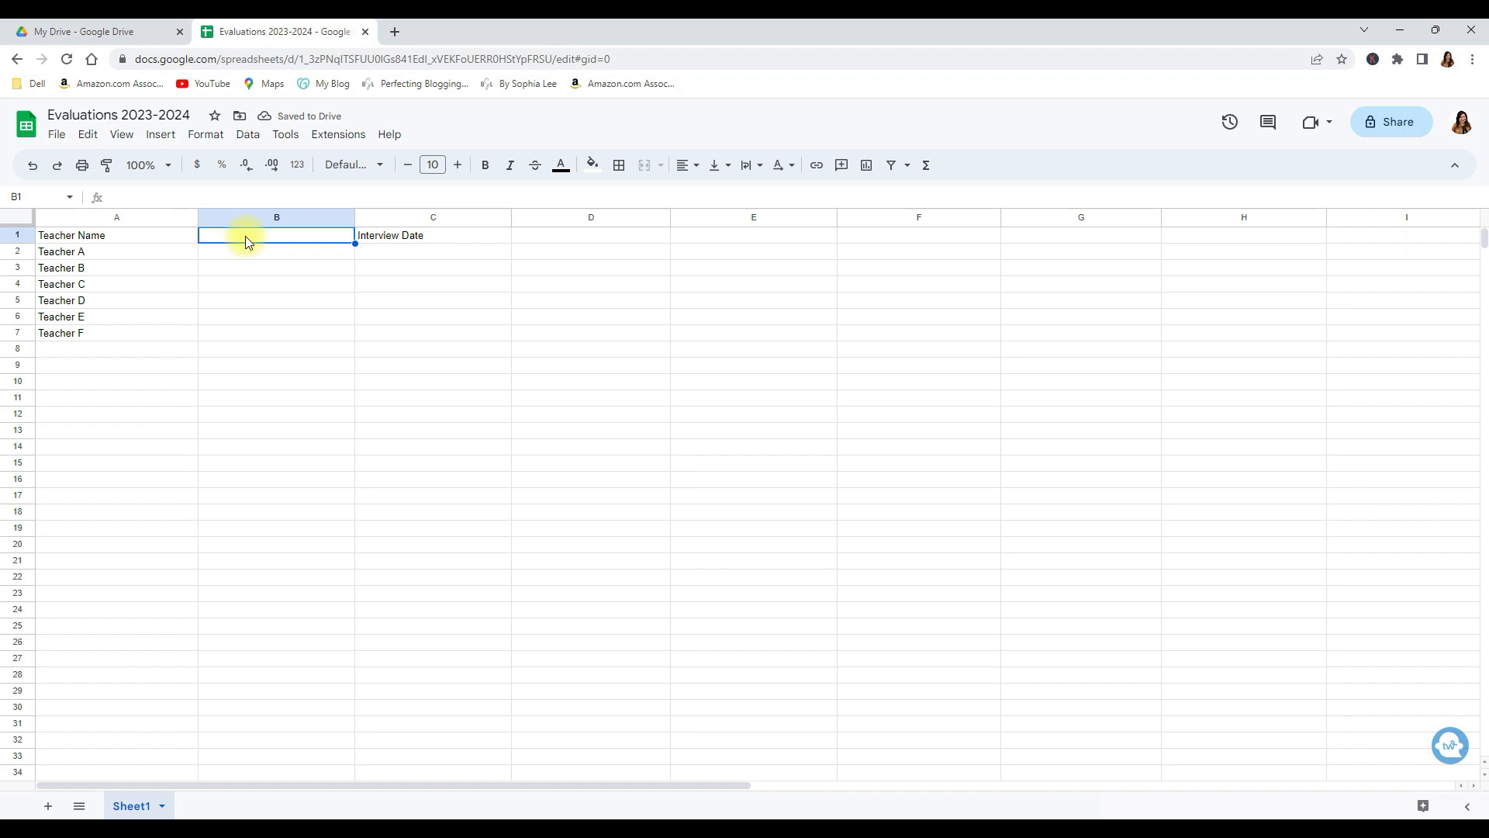
type("E")
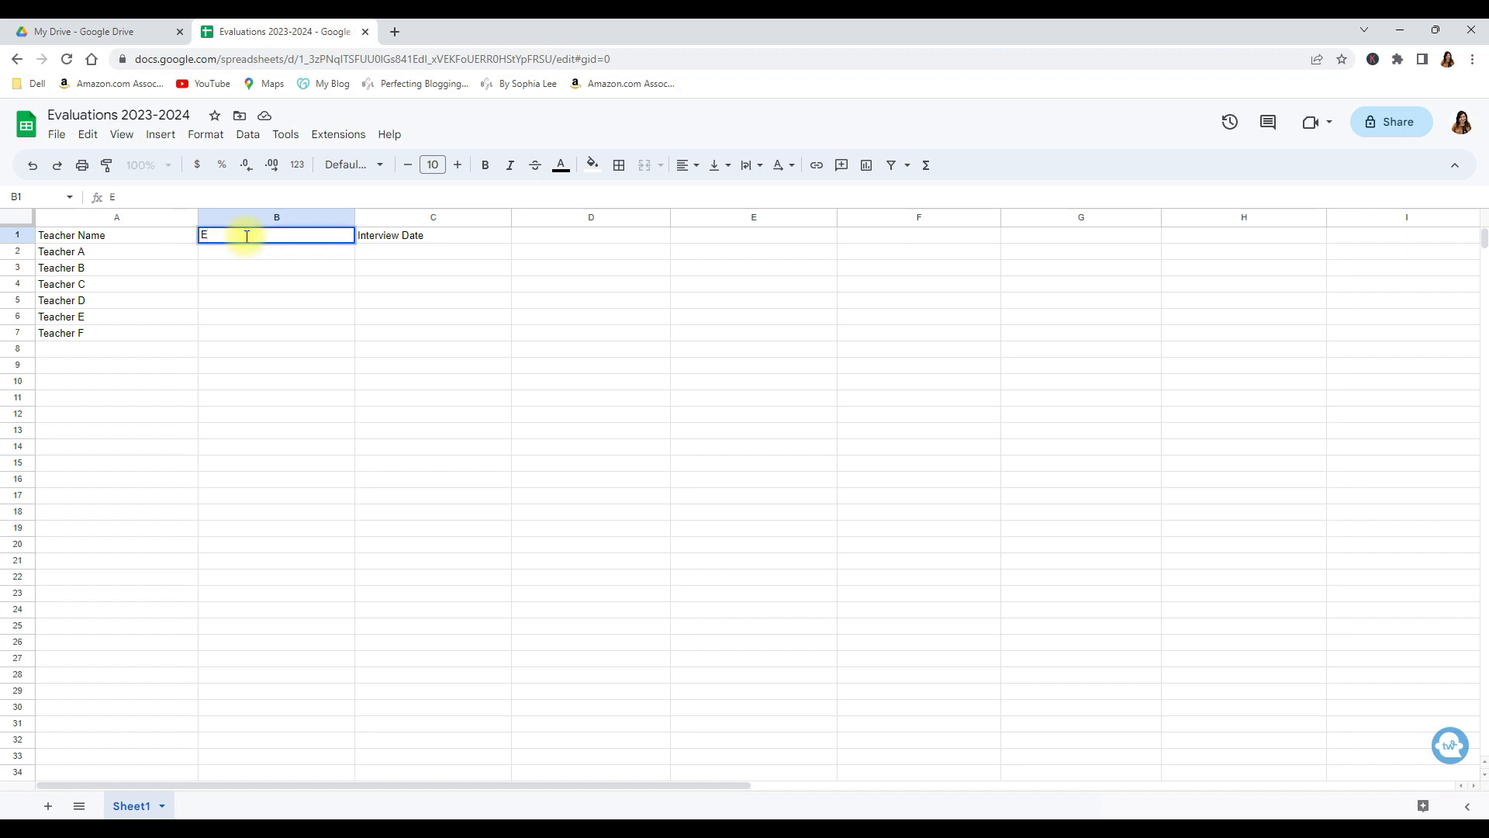
type("Notice of Evaluation Sent")
key("Return")
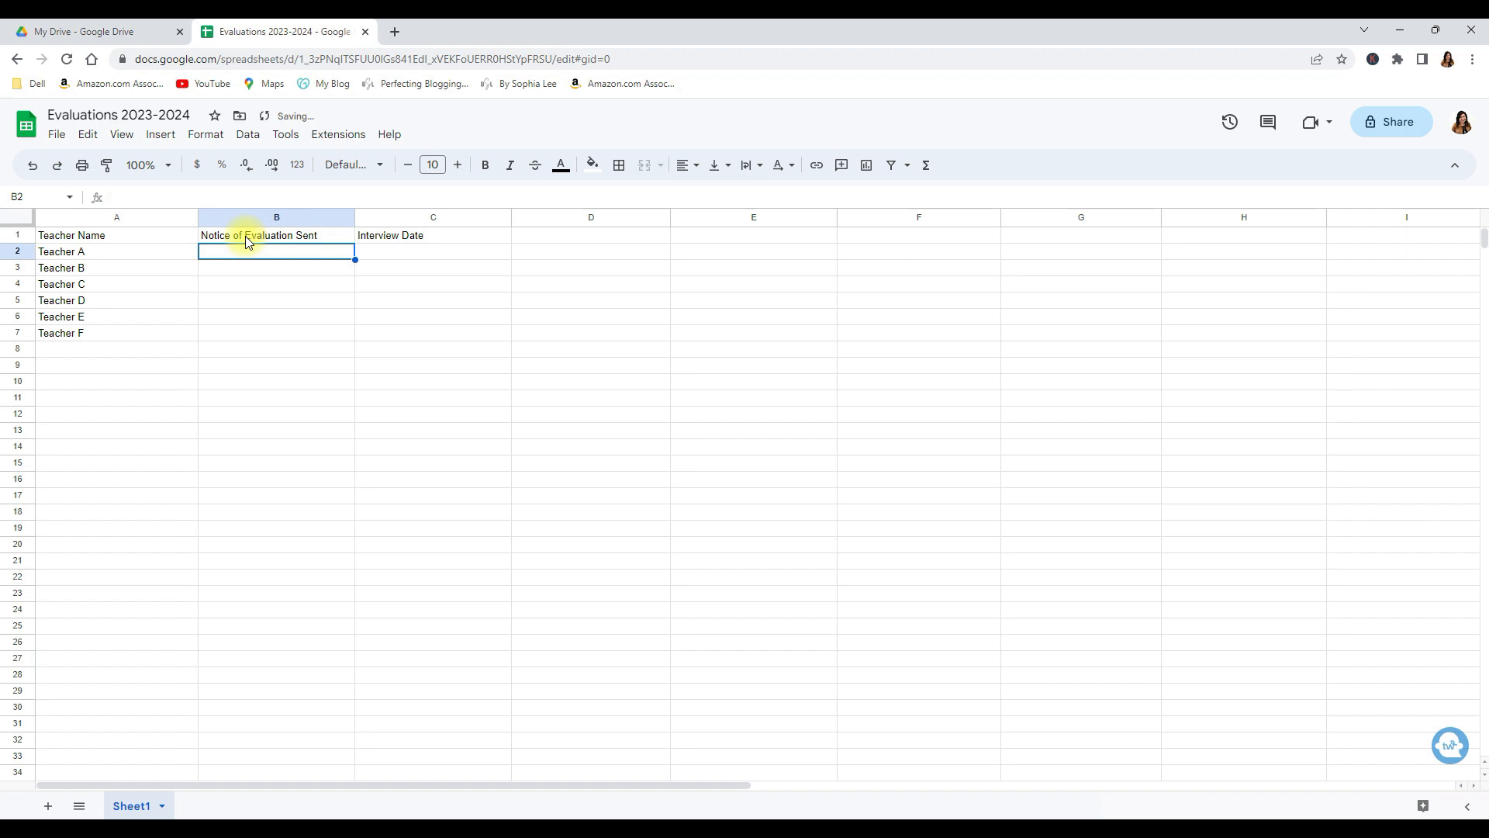
Change the heading in C1 to "Interview Conducted" and enter "Observation Date Set" in D1.
left_click(388, 235)
type("INterv")
type("nterview")
type(" Conducted")
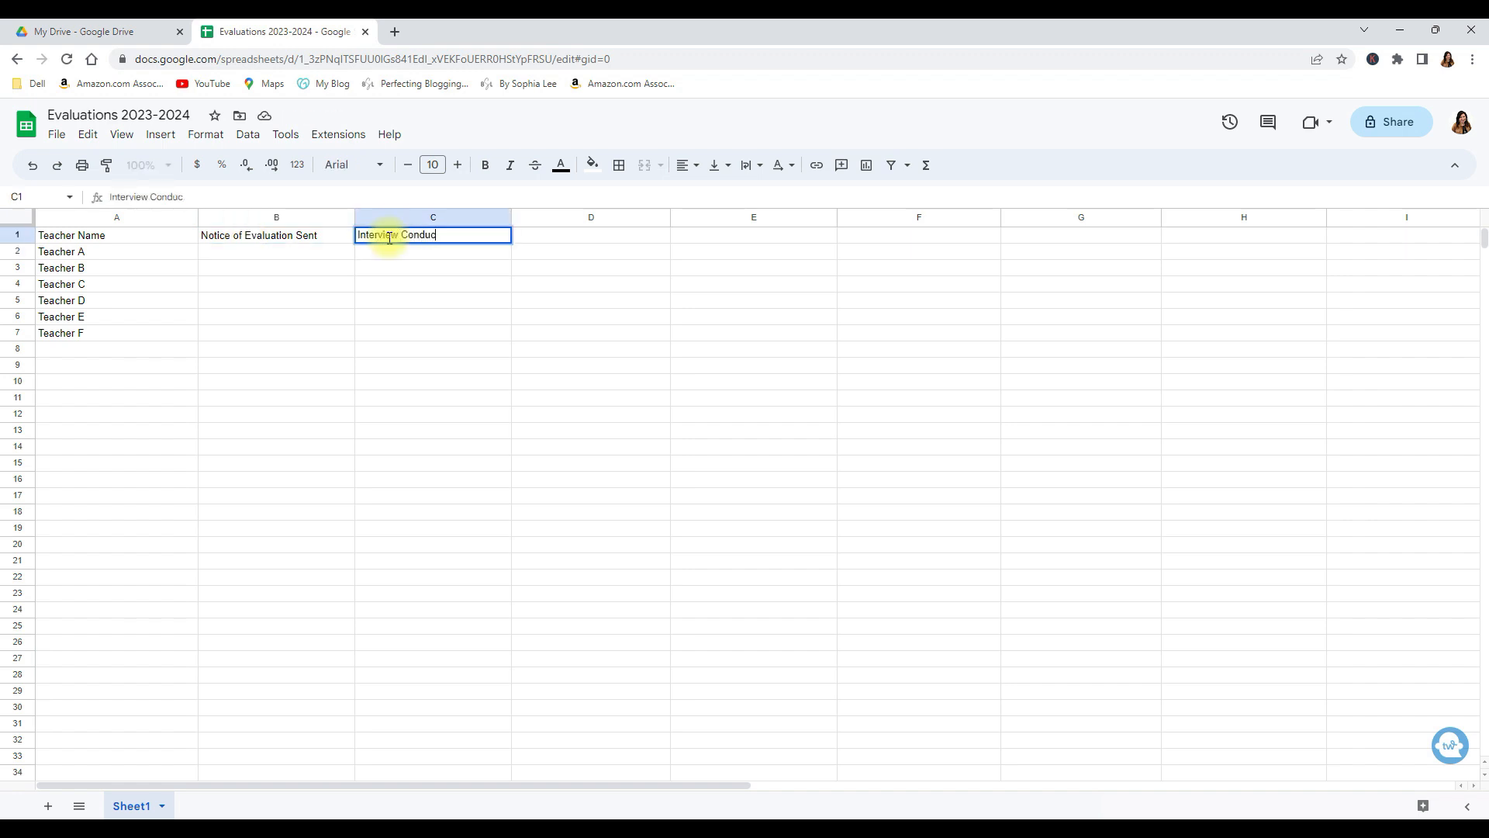
key("Tab")
type("Observation Date Set")
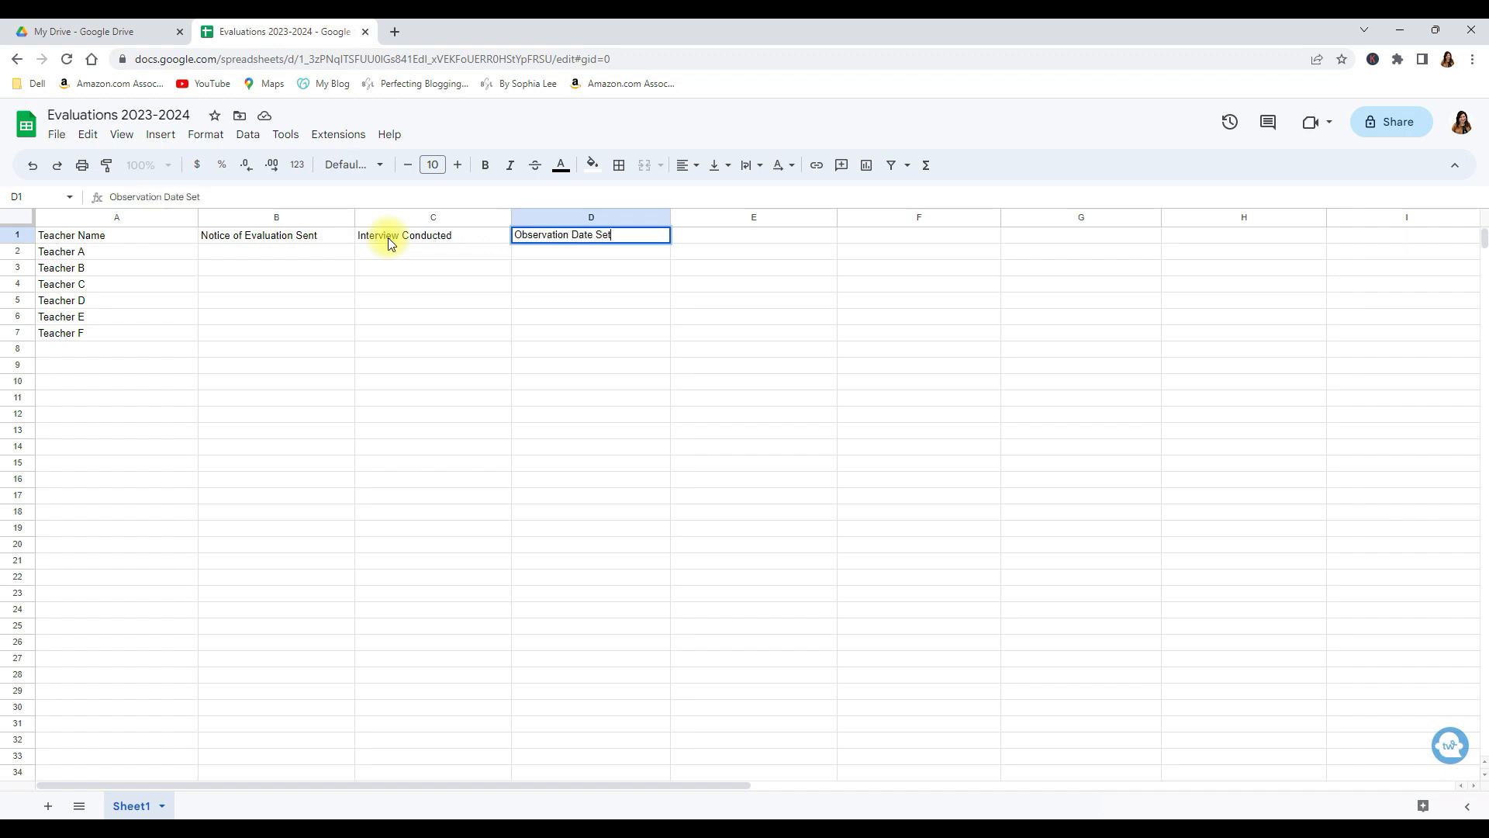
key("Tab")
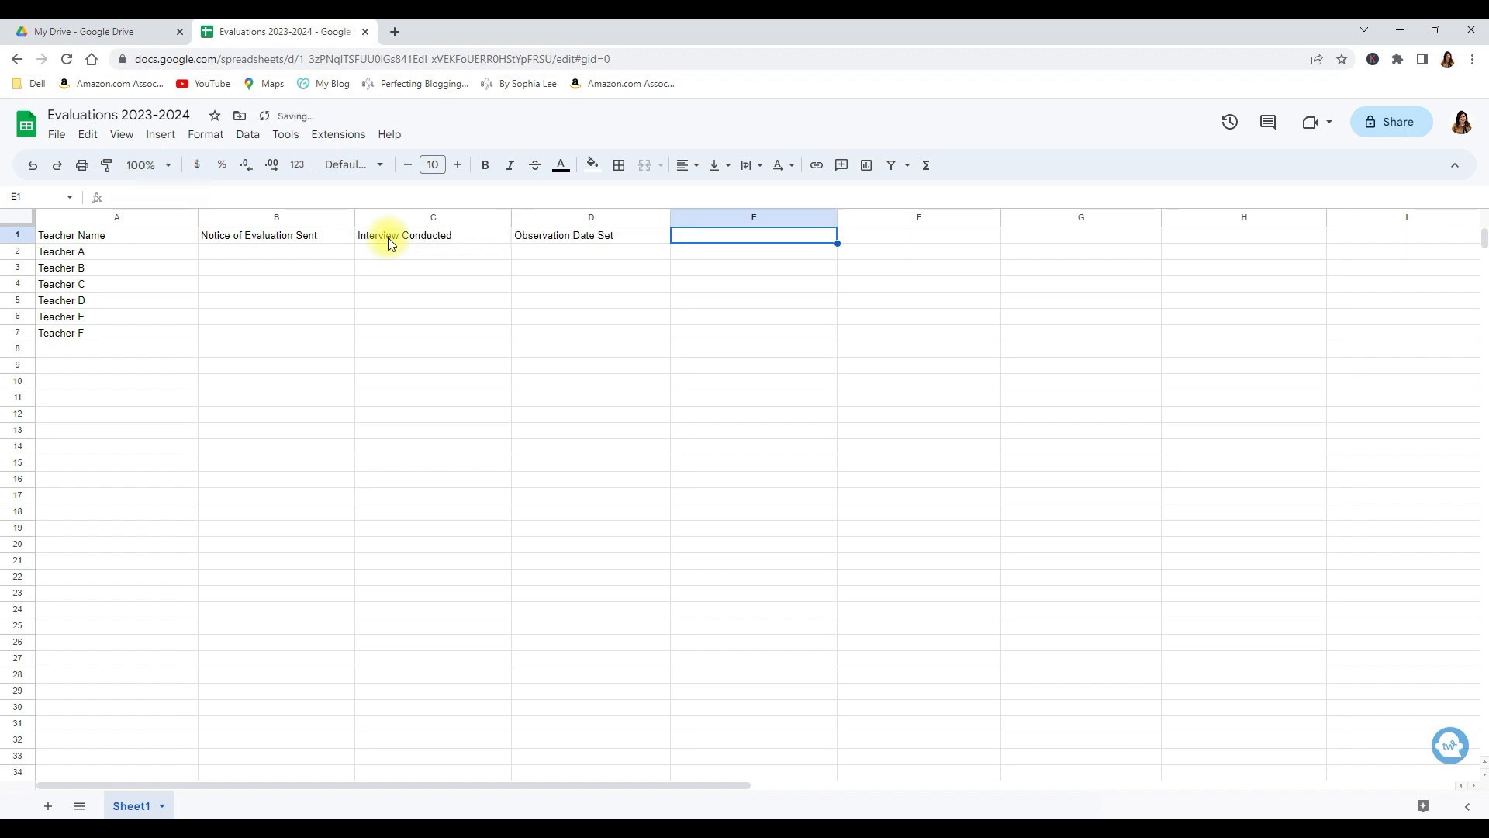
Enter the headings "Observation #1" in E1 and "Writeup of Observation #1" in F1.
type("Observa")
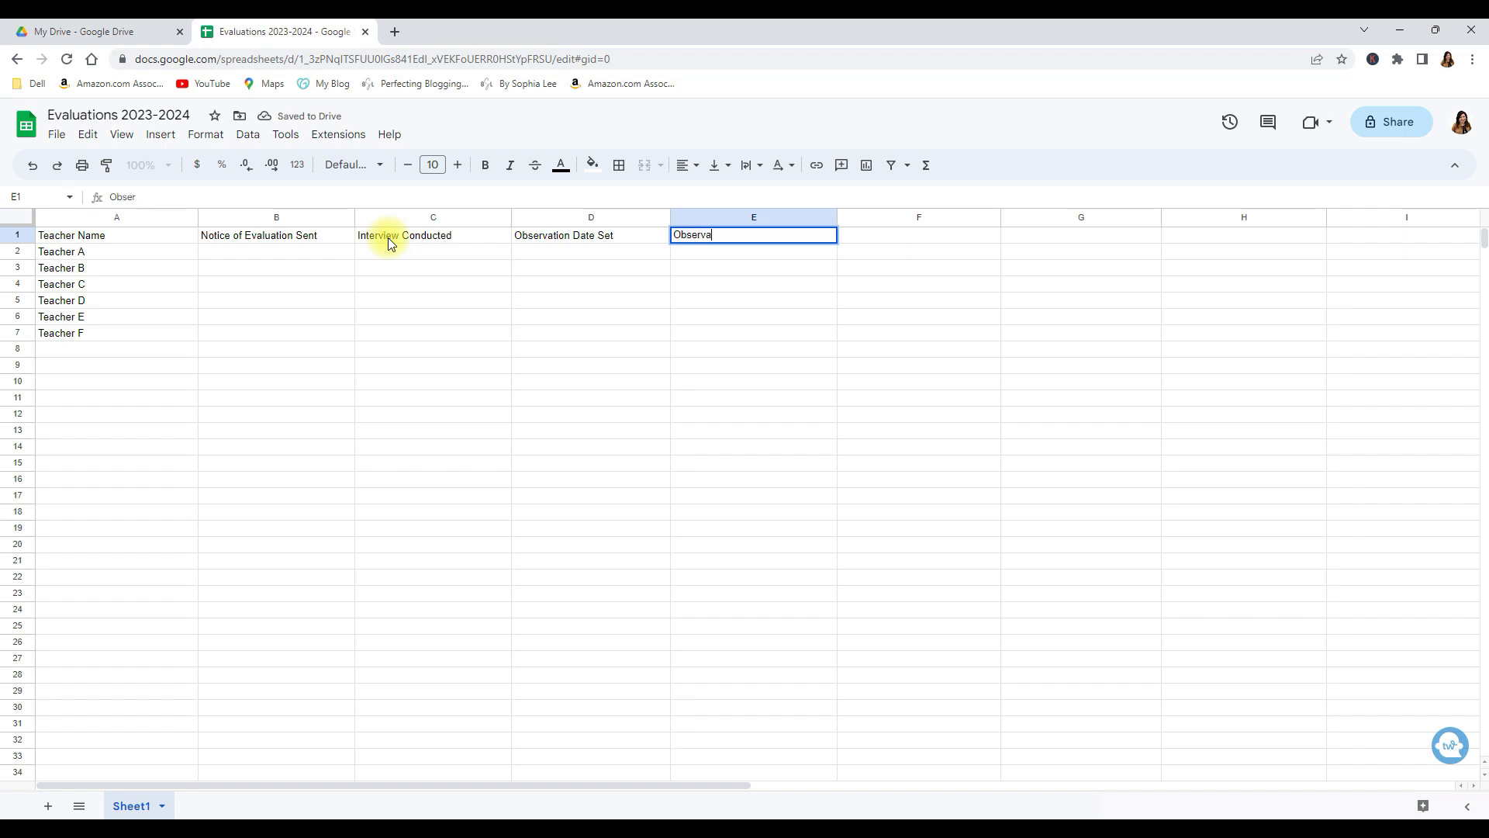
type("tion #1")
key("Tab")
type("Wri")
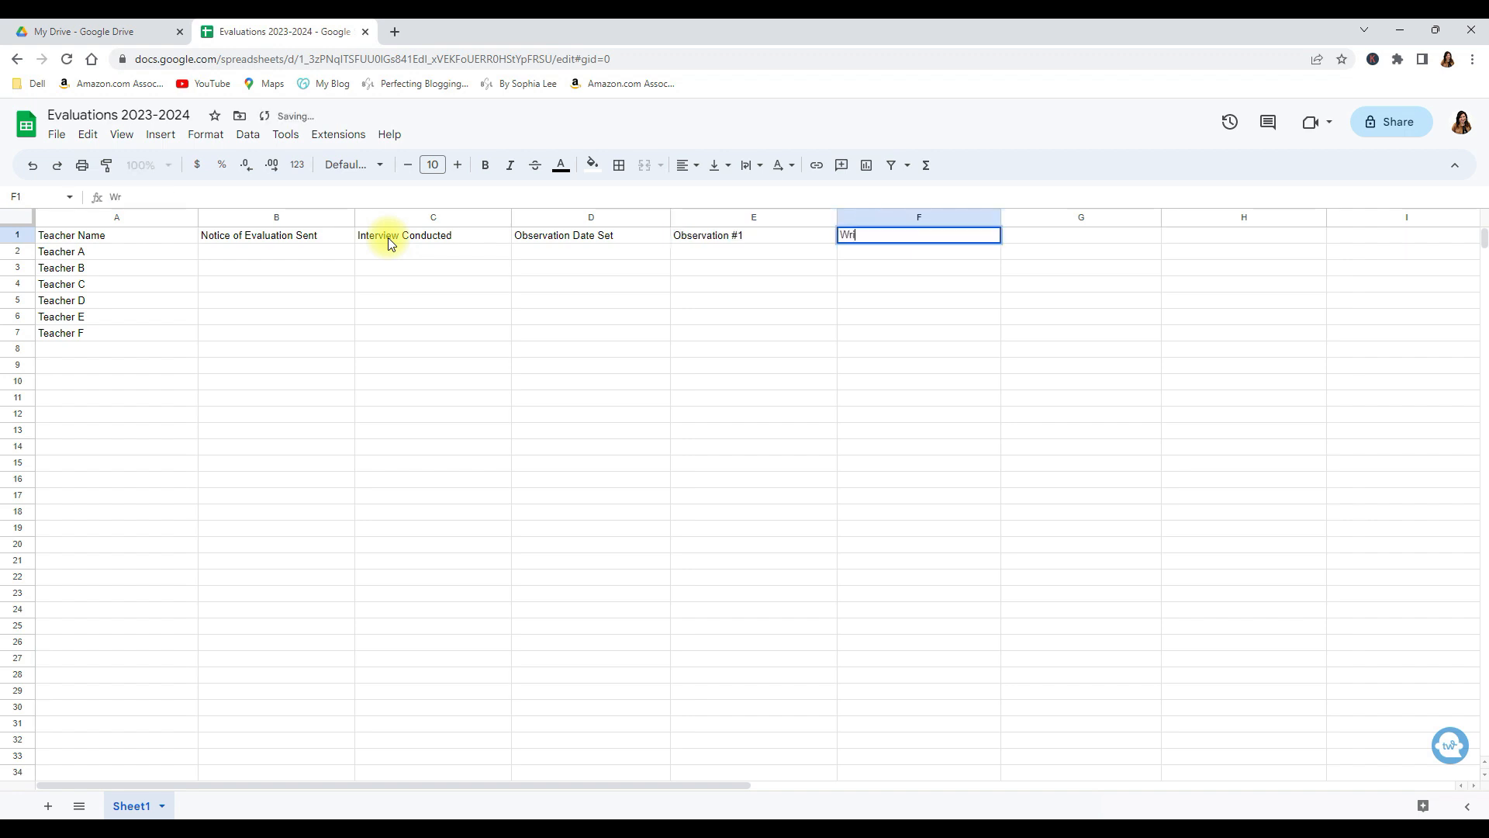
type("teup of Observation #1")
key("Tab")
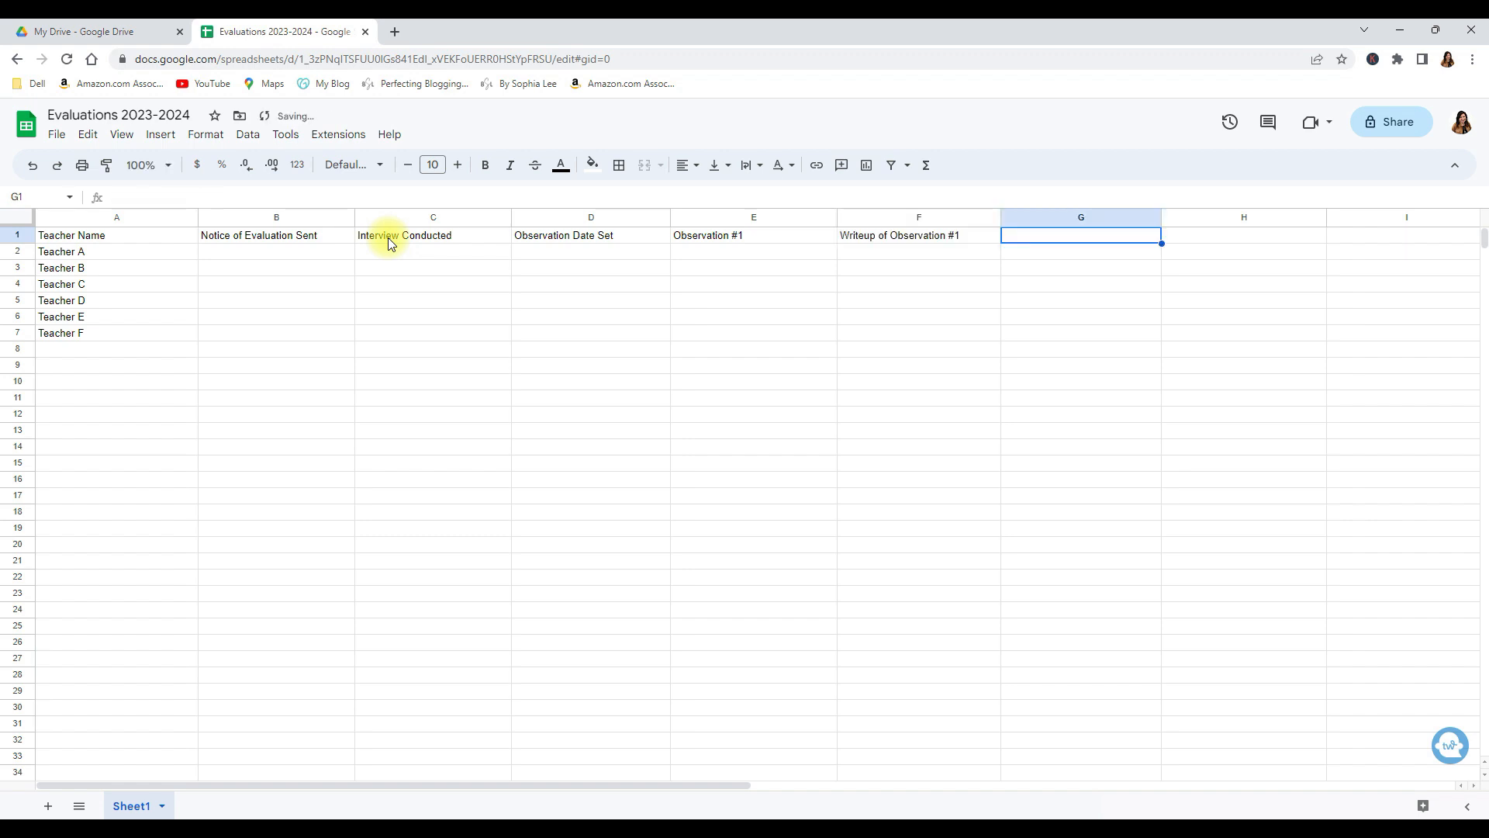
Enter the heading "Meeting to Discuss Observation #1" in G1 and widen column G slightly to fit it.
type("Me")
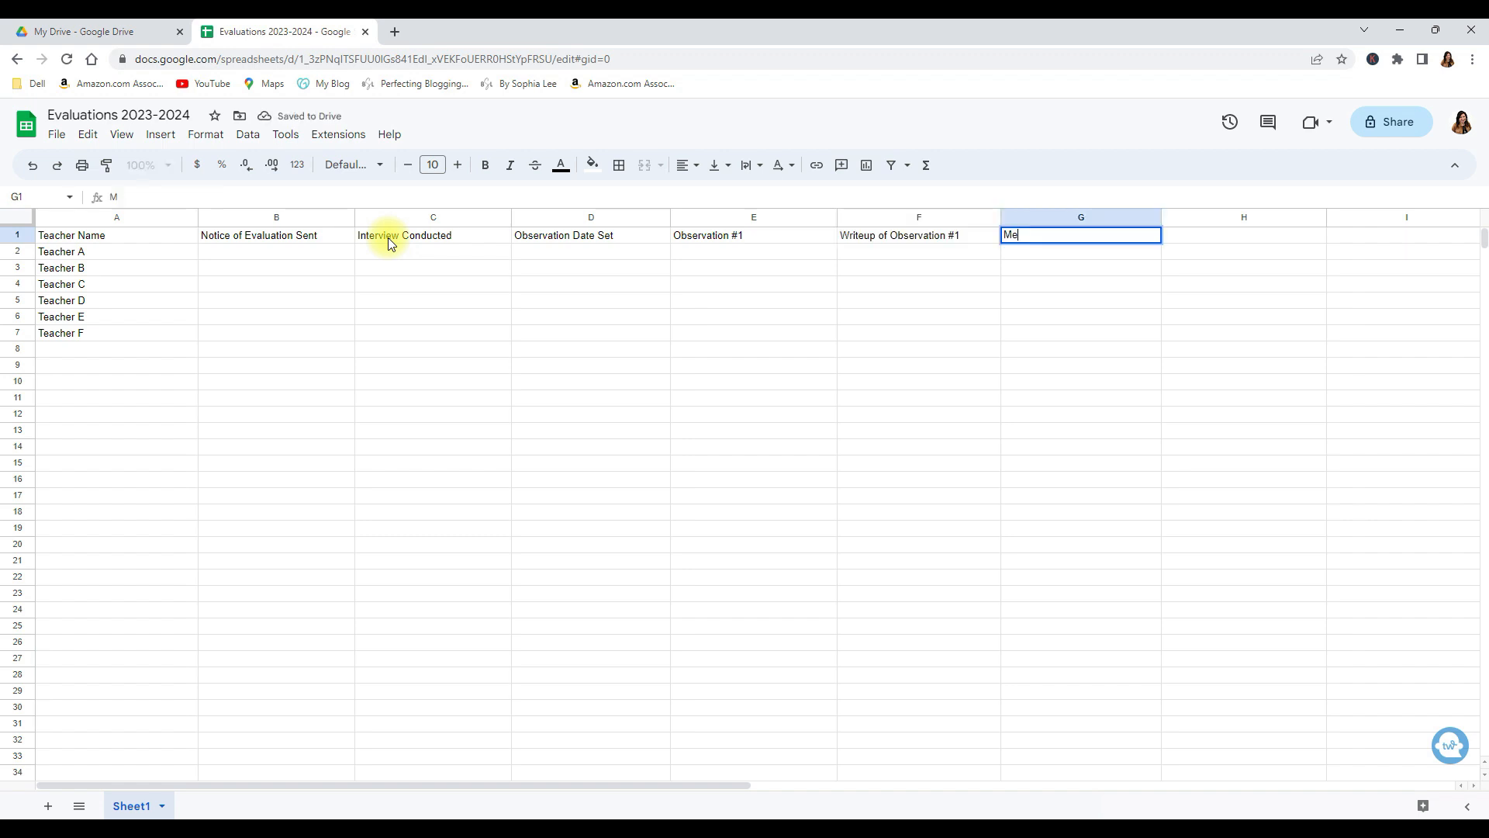
type("eting to Discuss Observation #1")
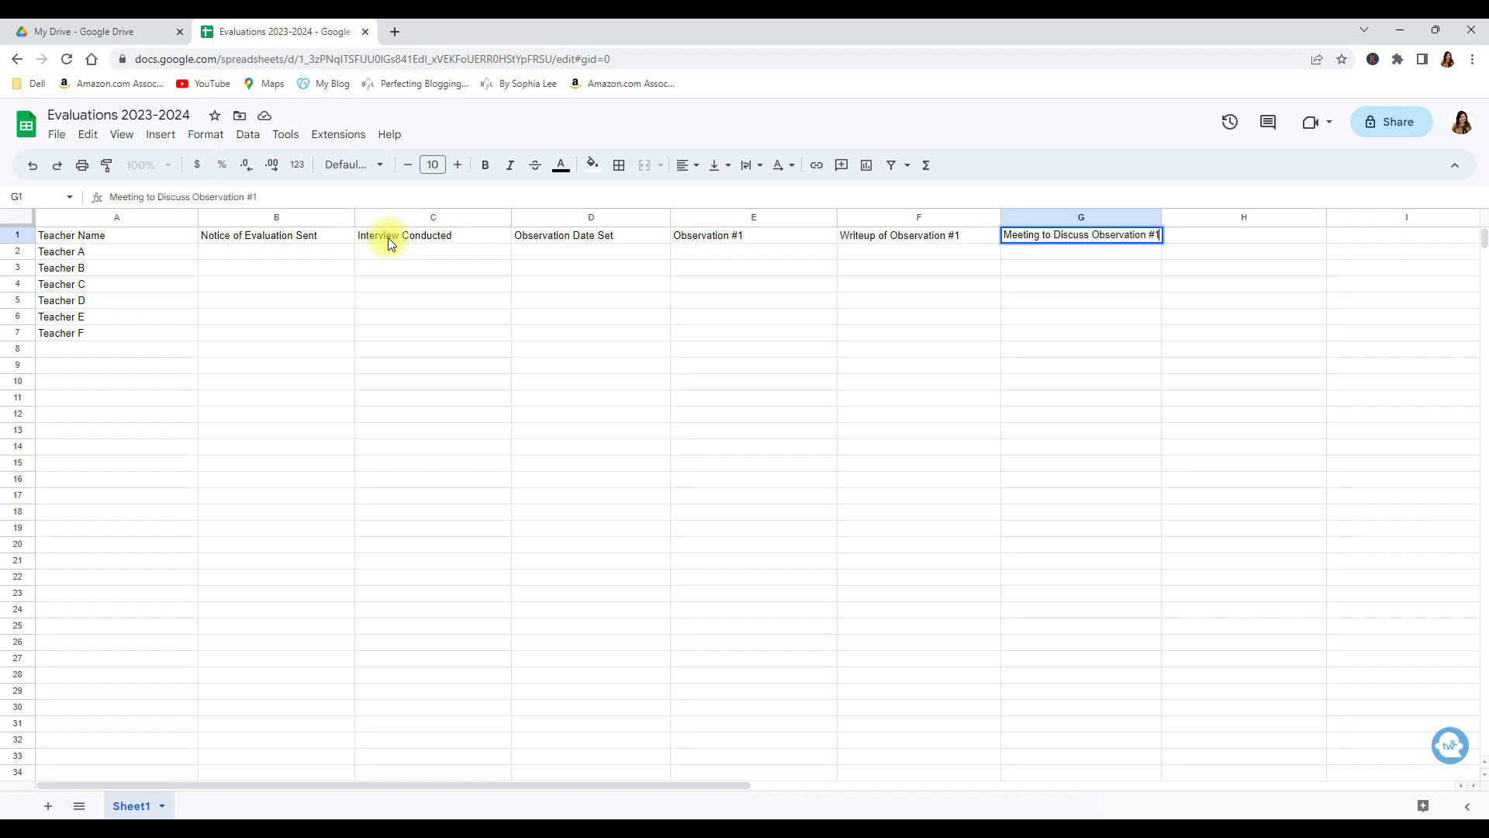
key("Tab")
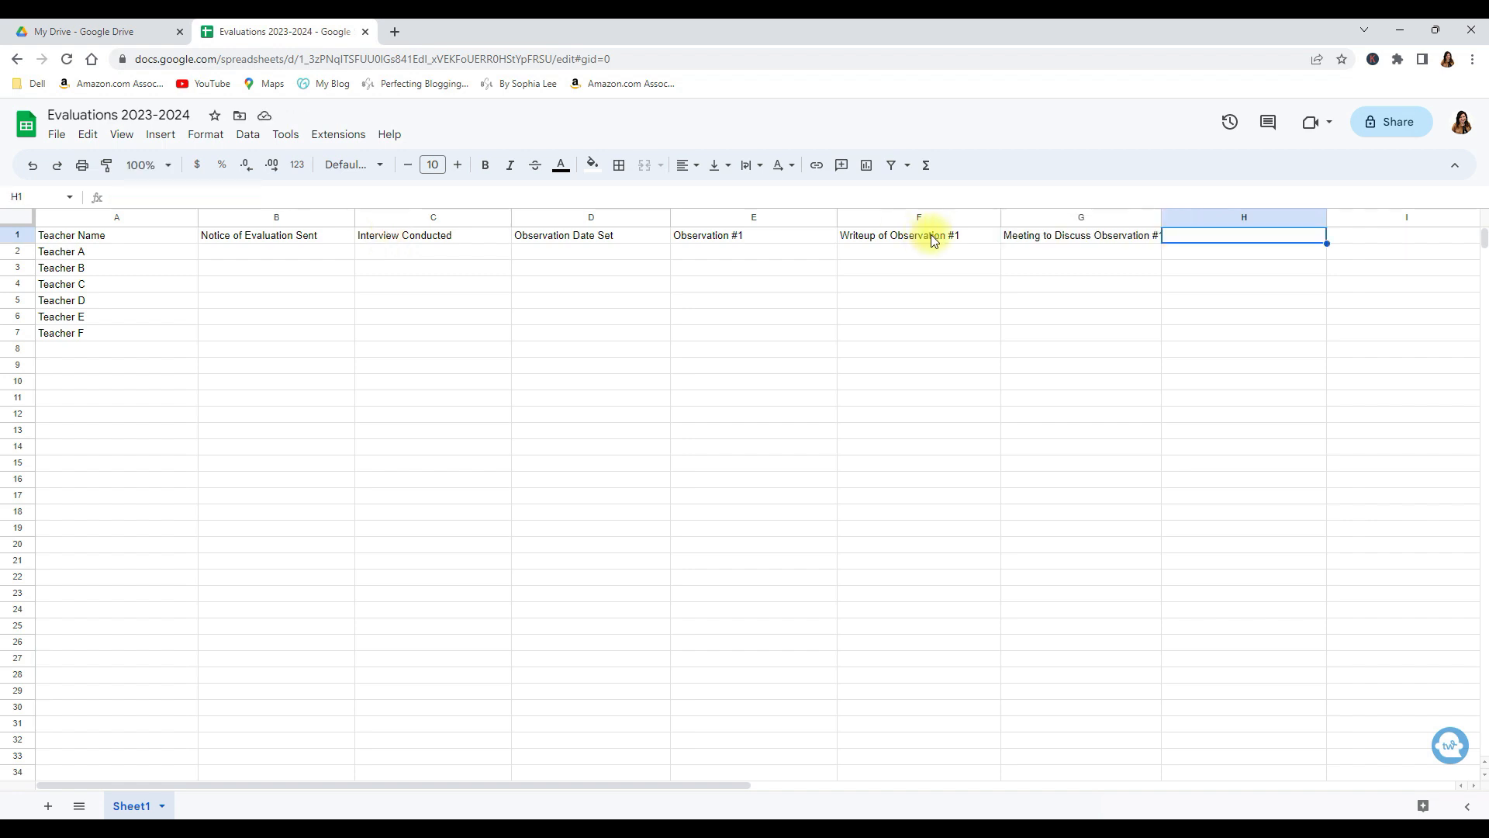
left_click(1047, 220)
left_click(923, 284)
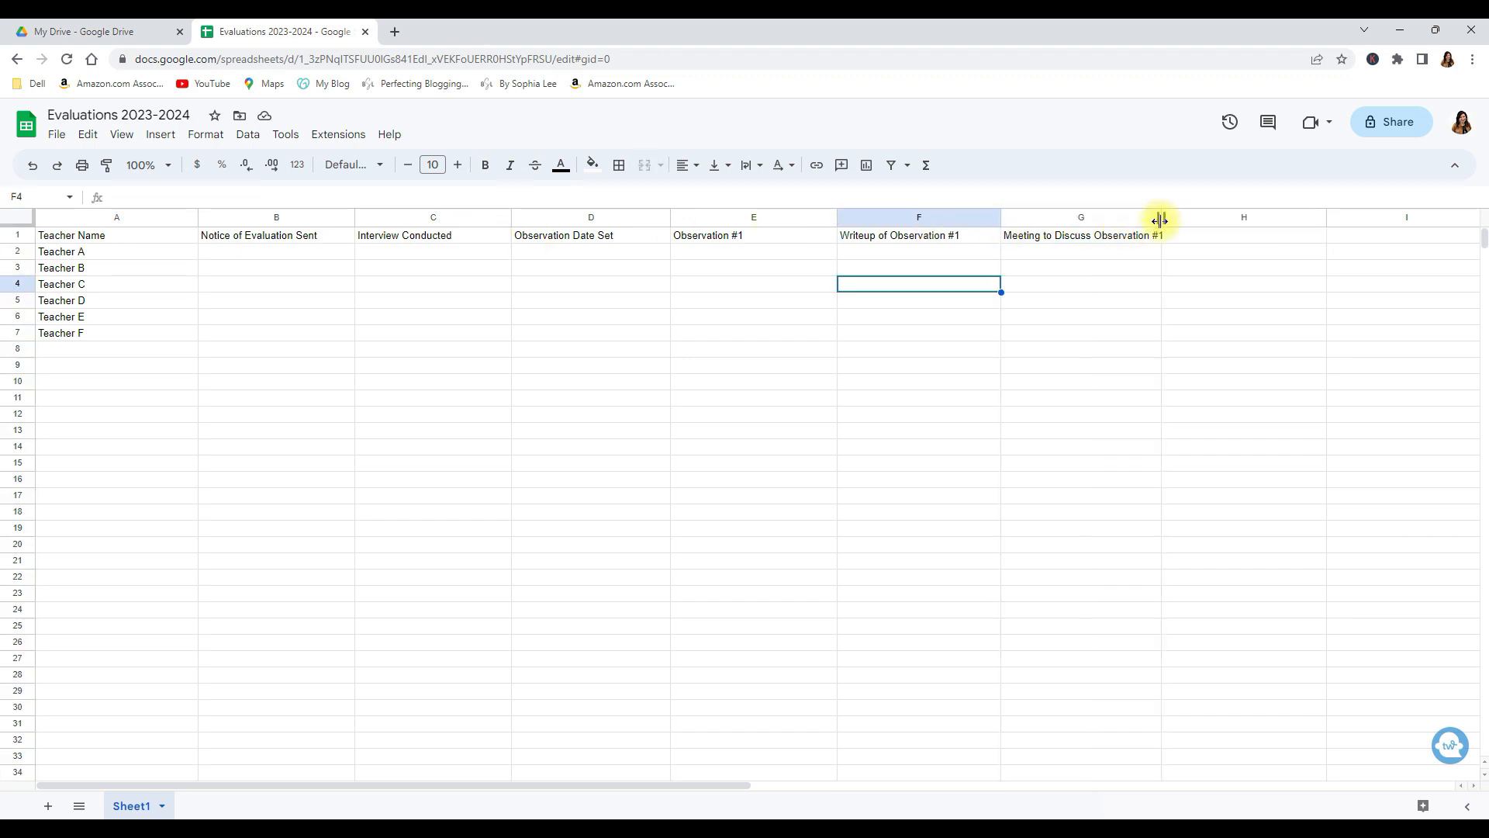
left_click_drag(1161, 217, 1174, 217)
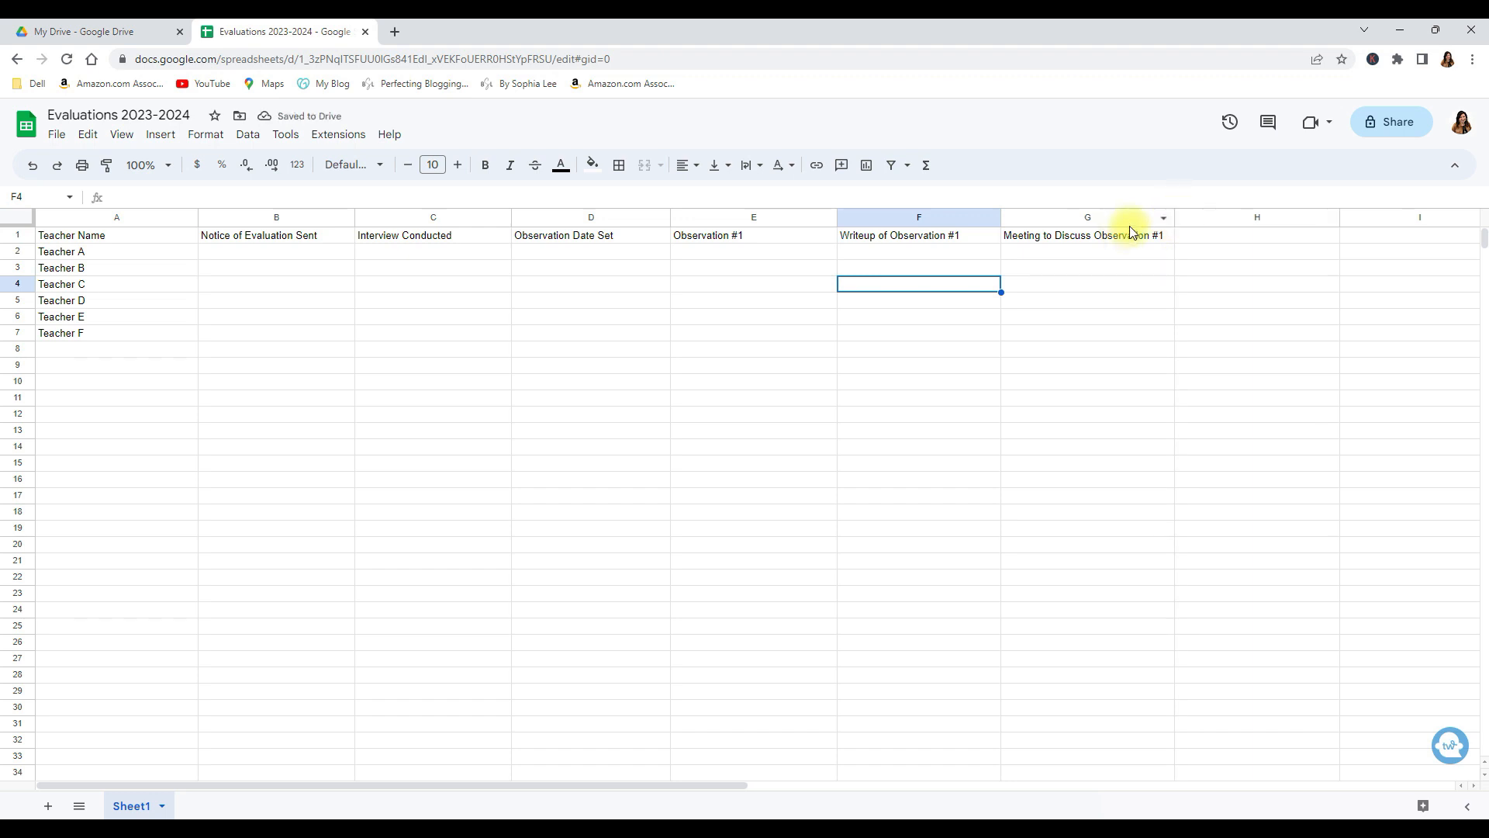
left_click_drag(1175, 217, 1175, 218)
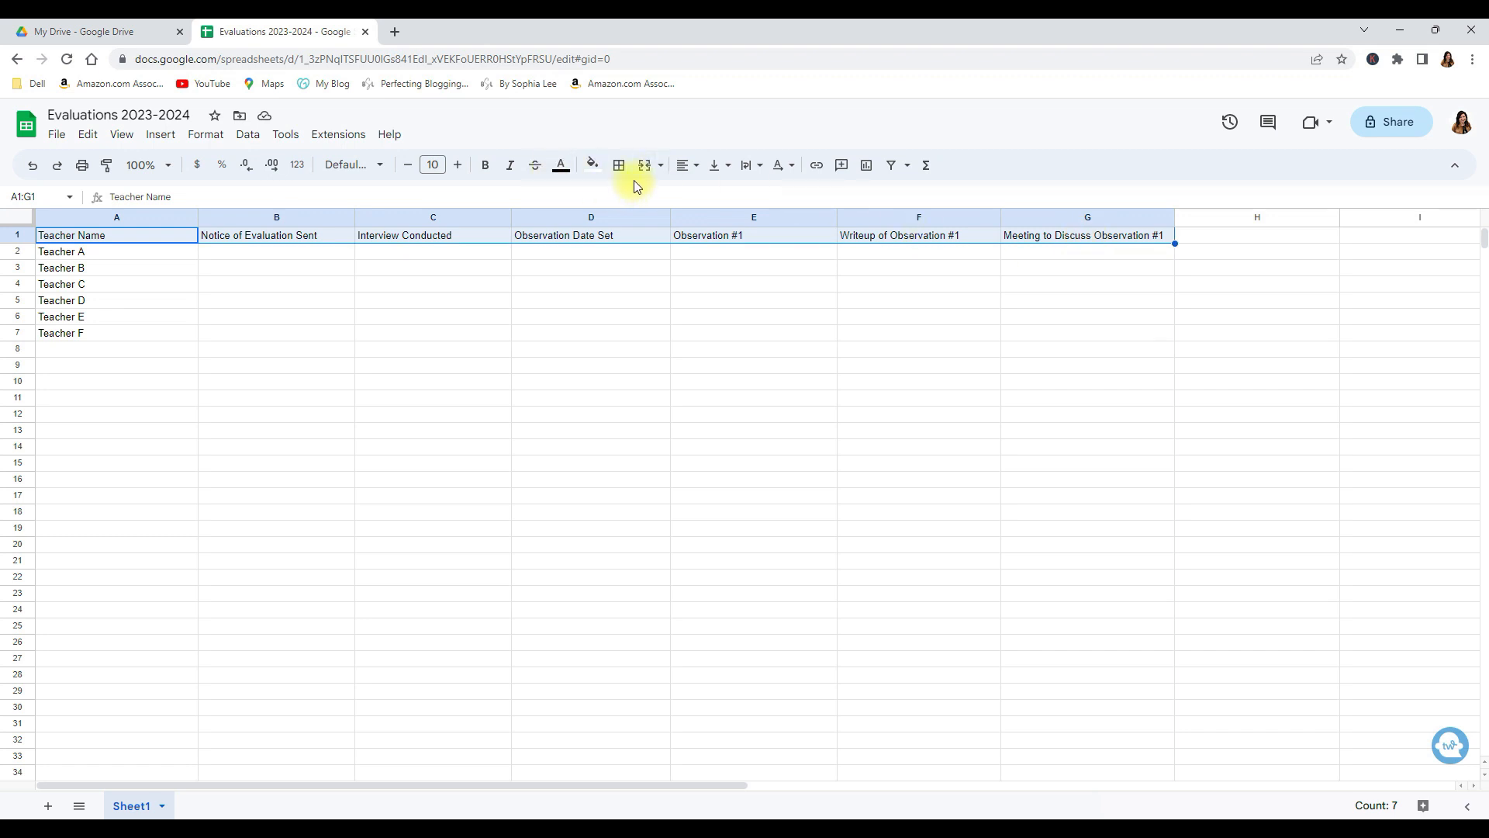
Center the headings in A1:G1 horizontally and apply borders to all sides of these cells.
left_click(683, 166)
left_click(712, 194)
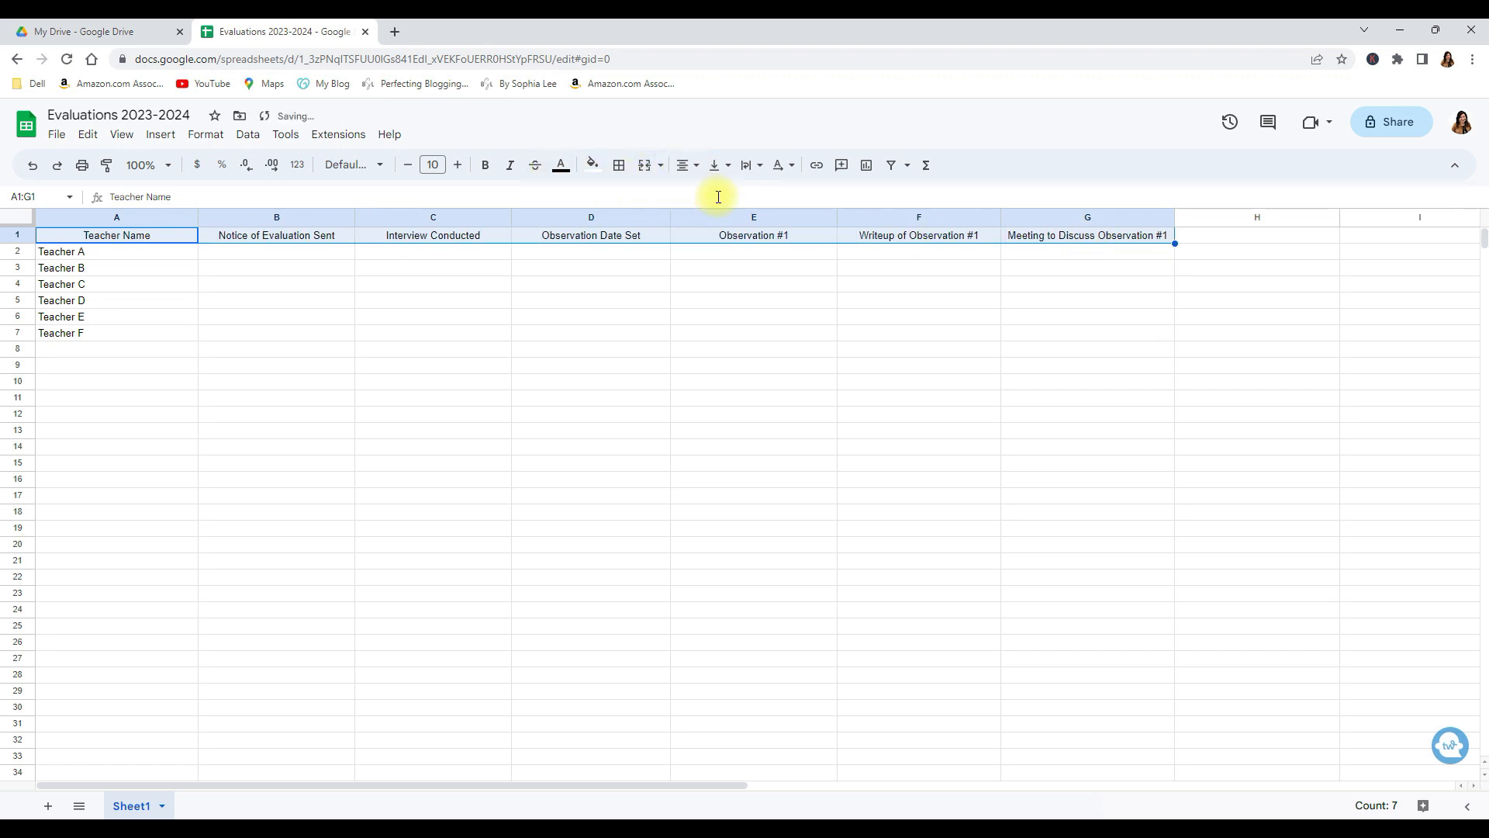
left_click(618, 165)
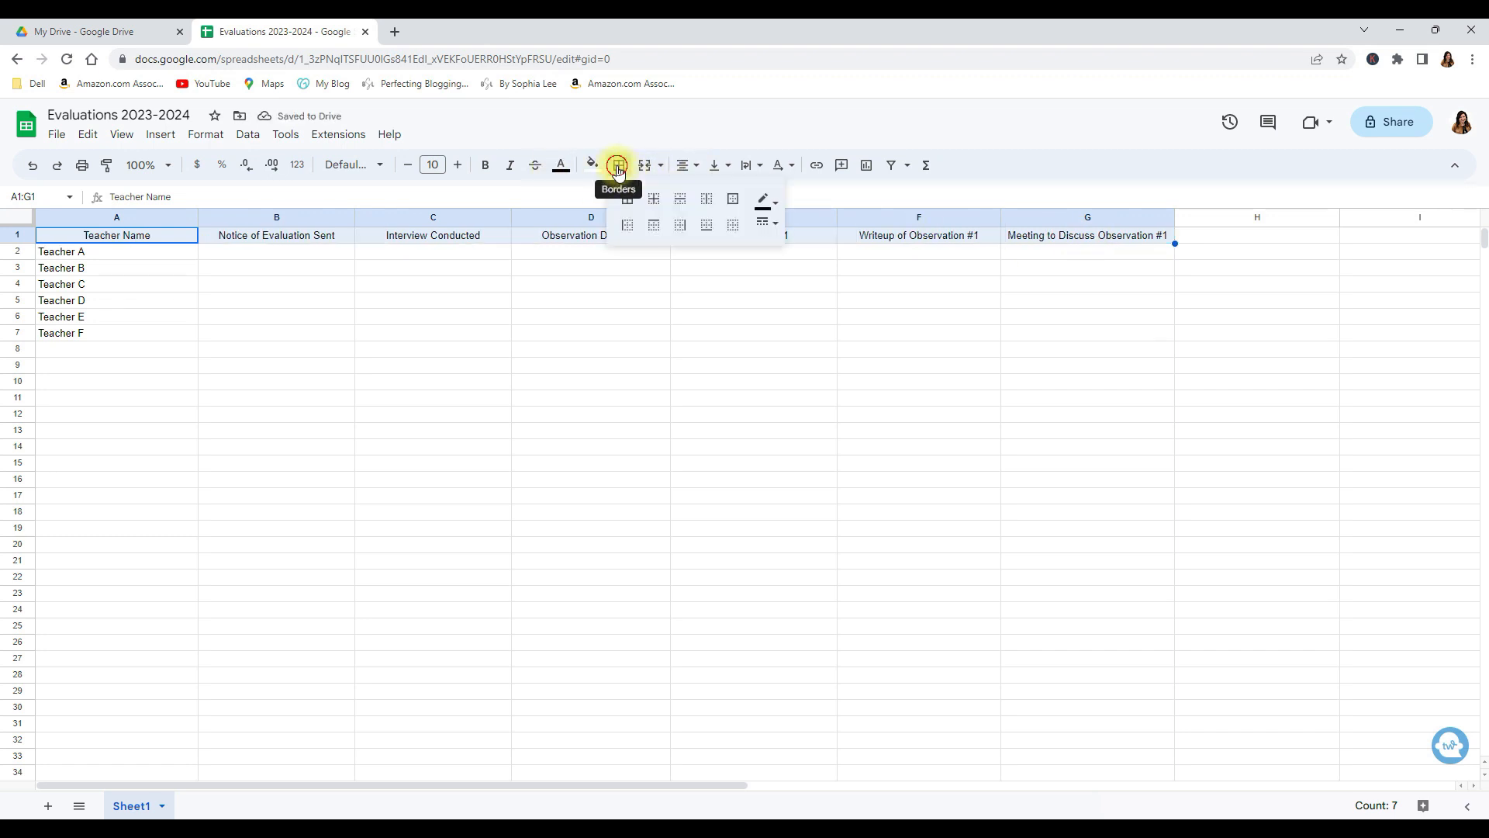
left_click(628, 198)
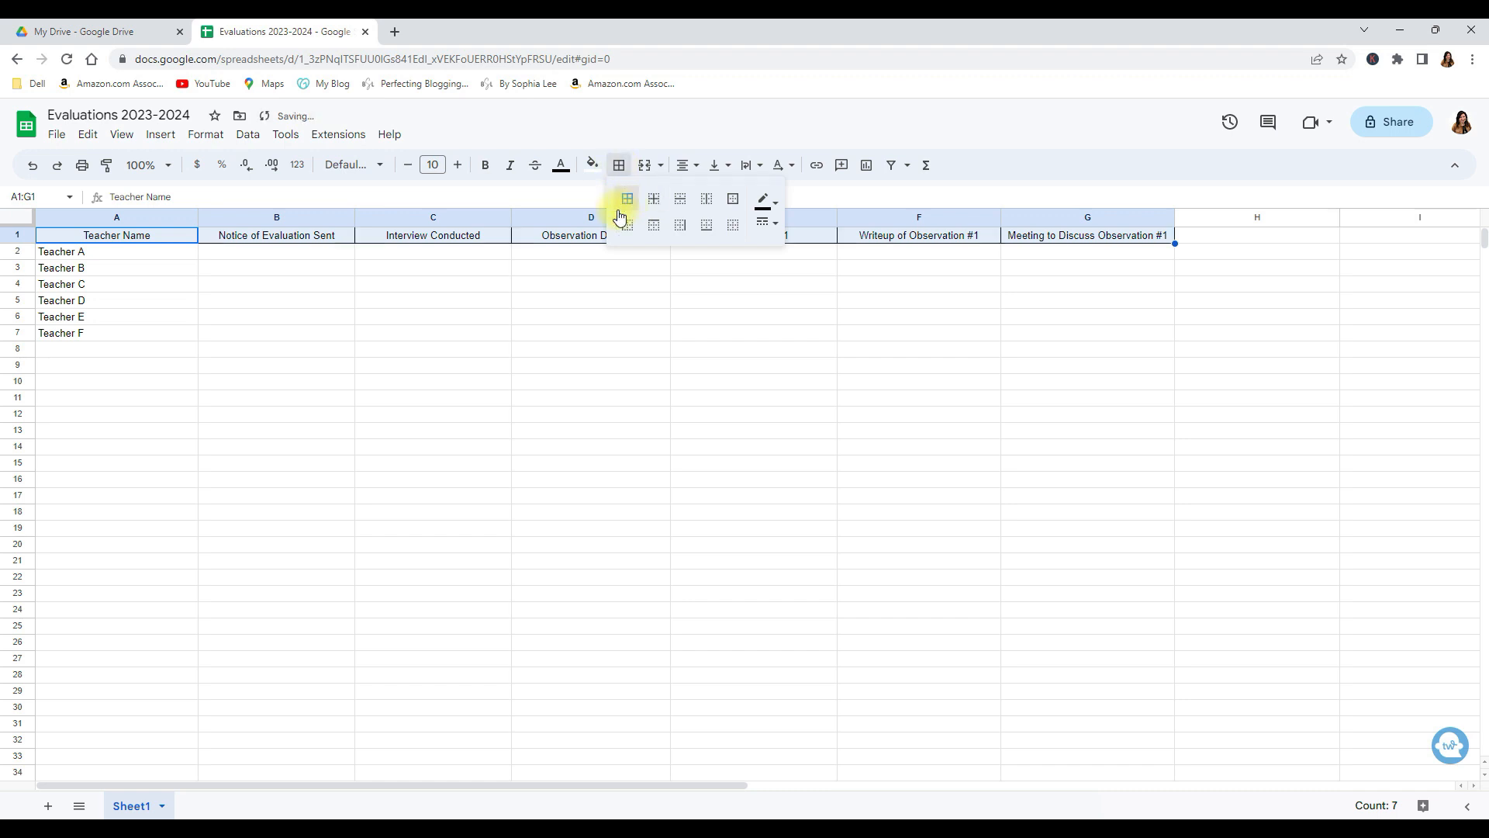
Increase the font size of the entire sheet to 13.
left_click(26, 219)
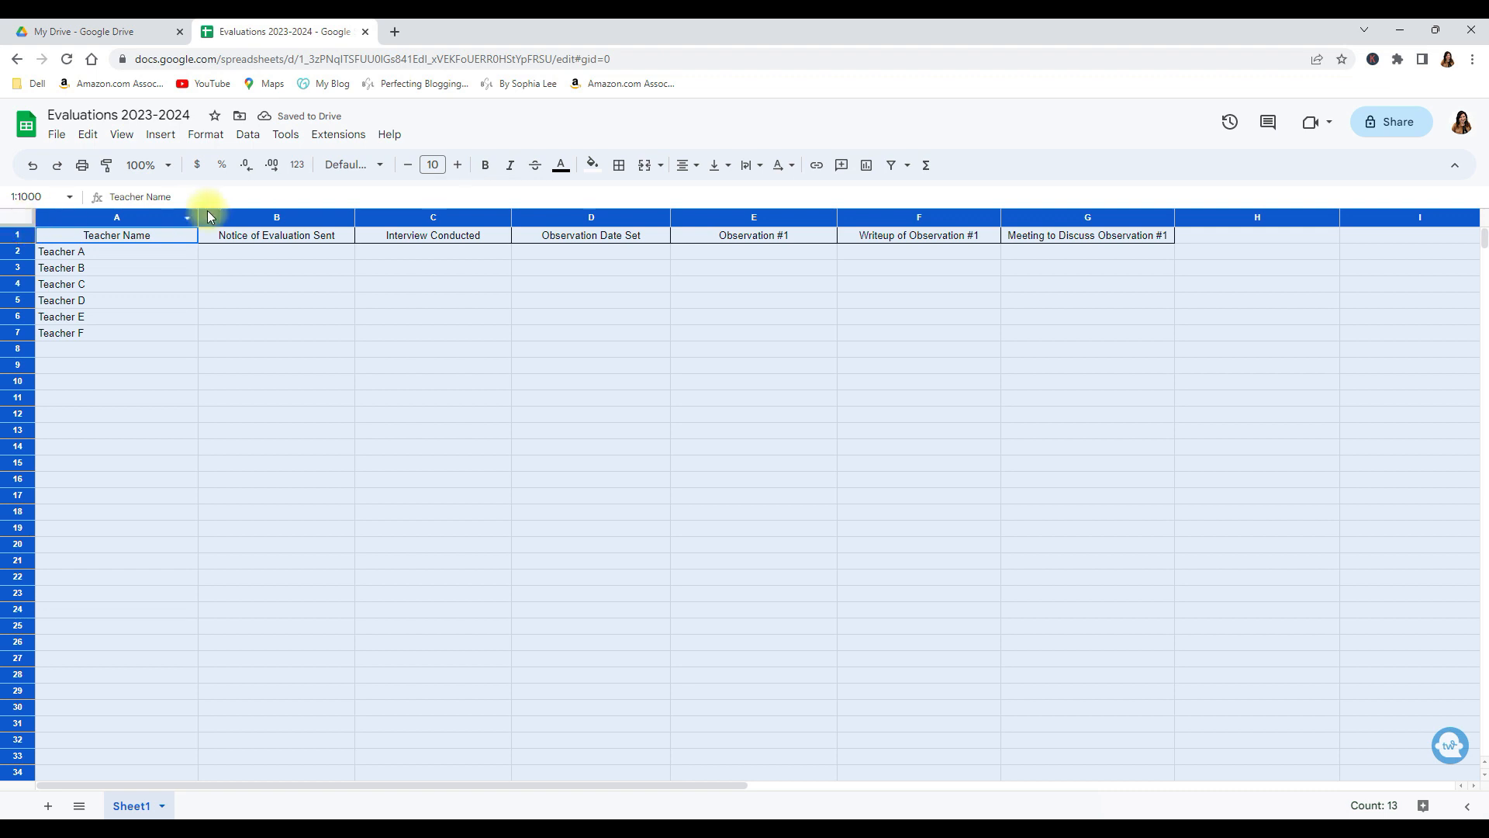
left_click(457, 172)
left_click(458, 173)
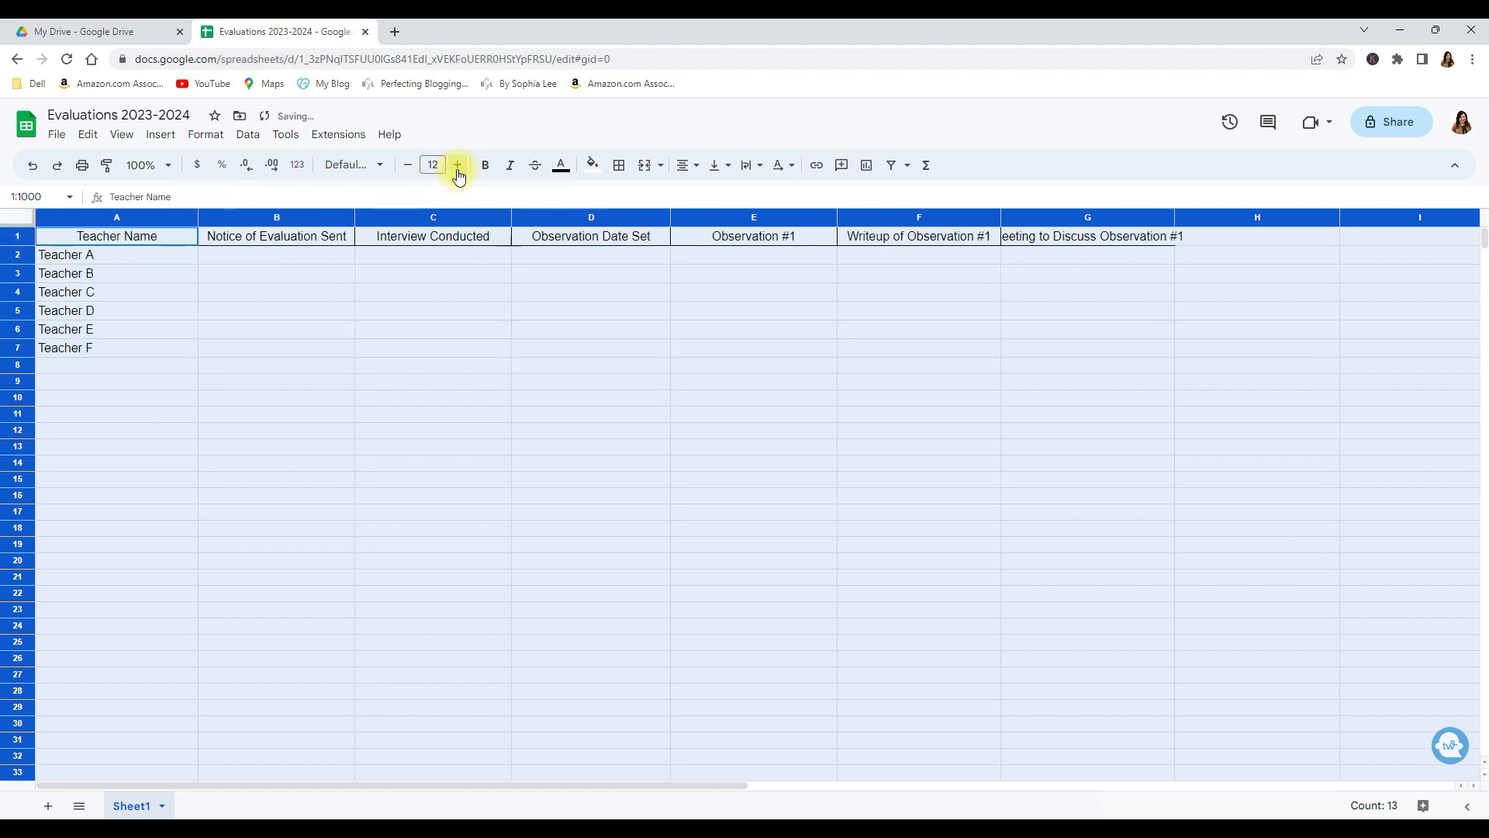
left_click(459, 174)
Widen columns G and B so their enlarged headings fit within the cells.
left_click(1095, 357)
left_click_drag(1174, 217, 1234, 218)
left_click(557, 341)
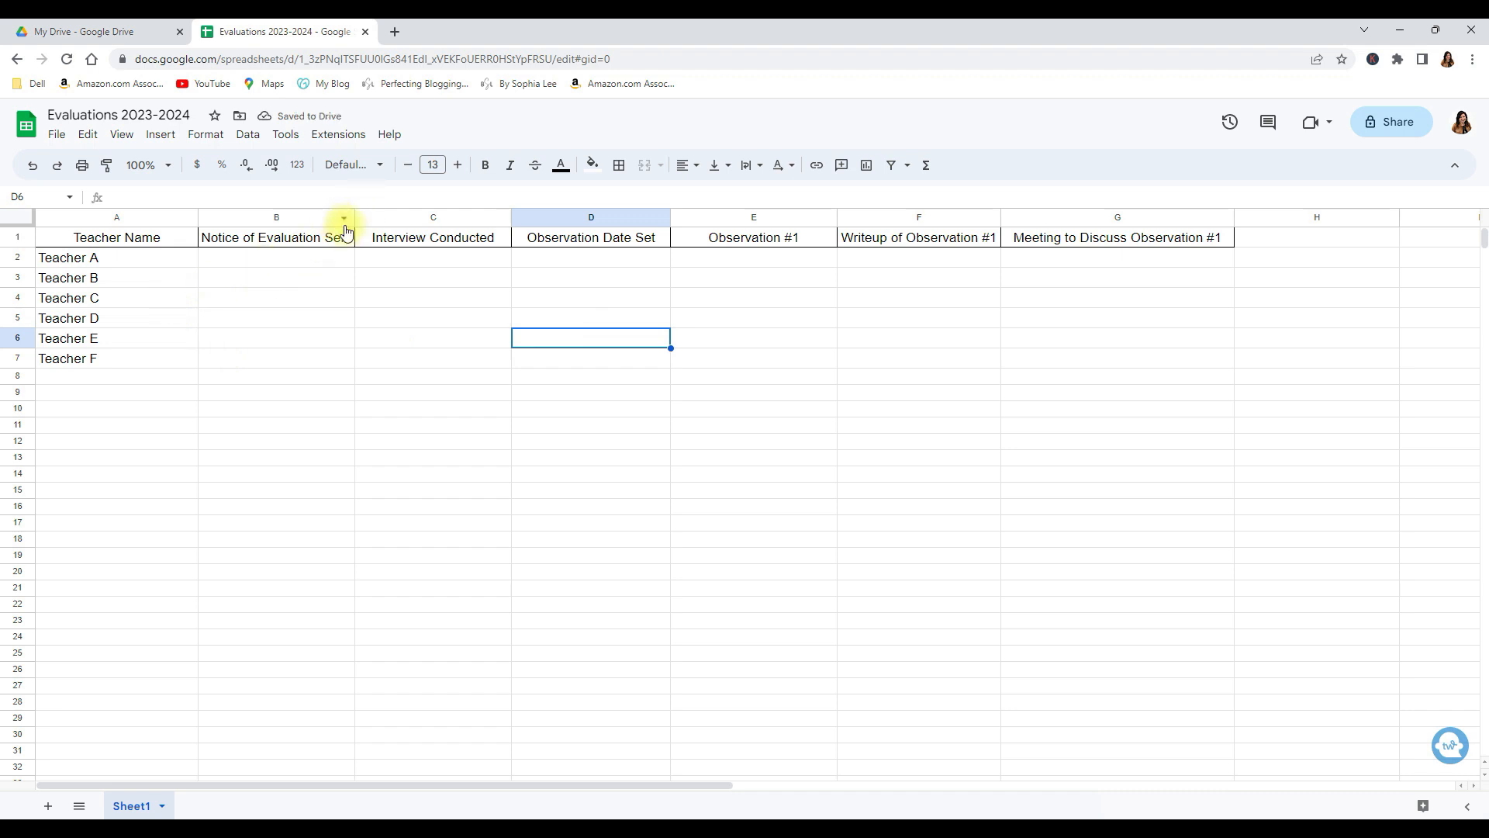
left_click_drag(353, 216, 363, 216)
Enter "Yes" under Notice of Evaluation Sent for Teachers A through F in B2:B7.
left_click(279, 262)
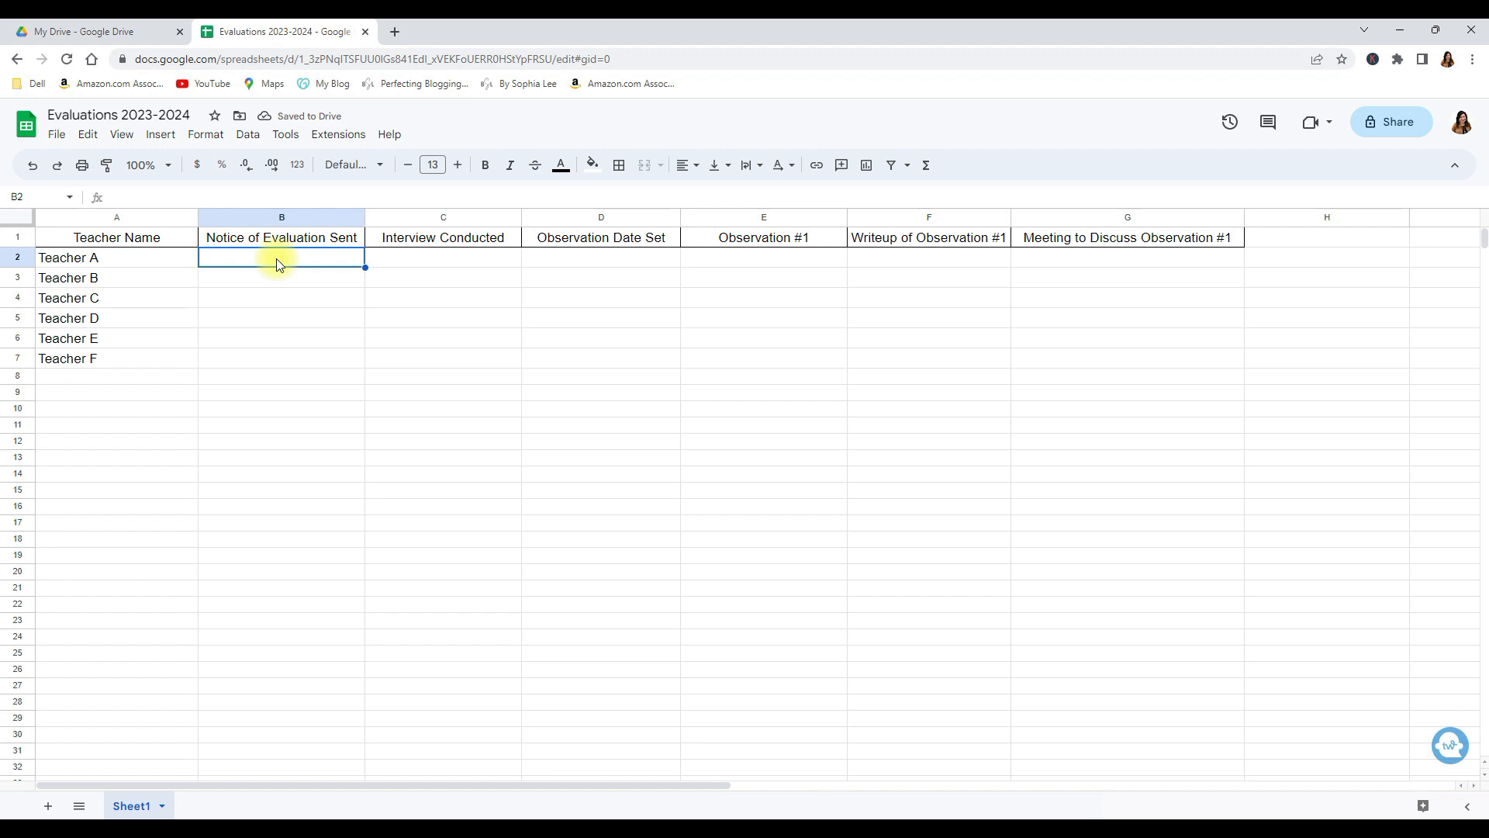
type("Yes")
key("Return")
type("Yes")
key("Return")
type("Yes")
key("Return")
type("Yes")
key("Return")
type("Yes")
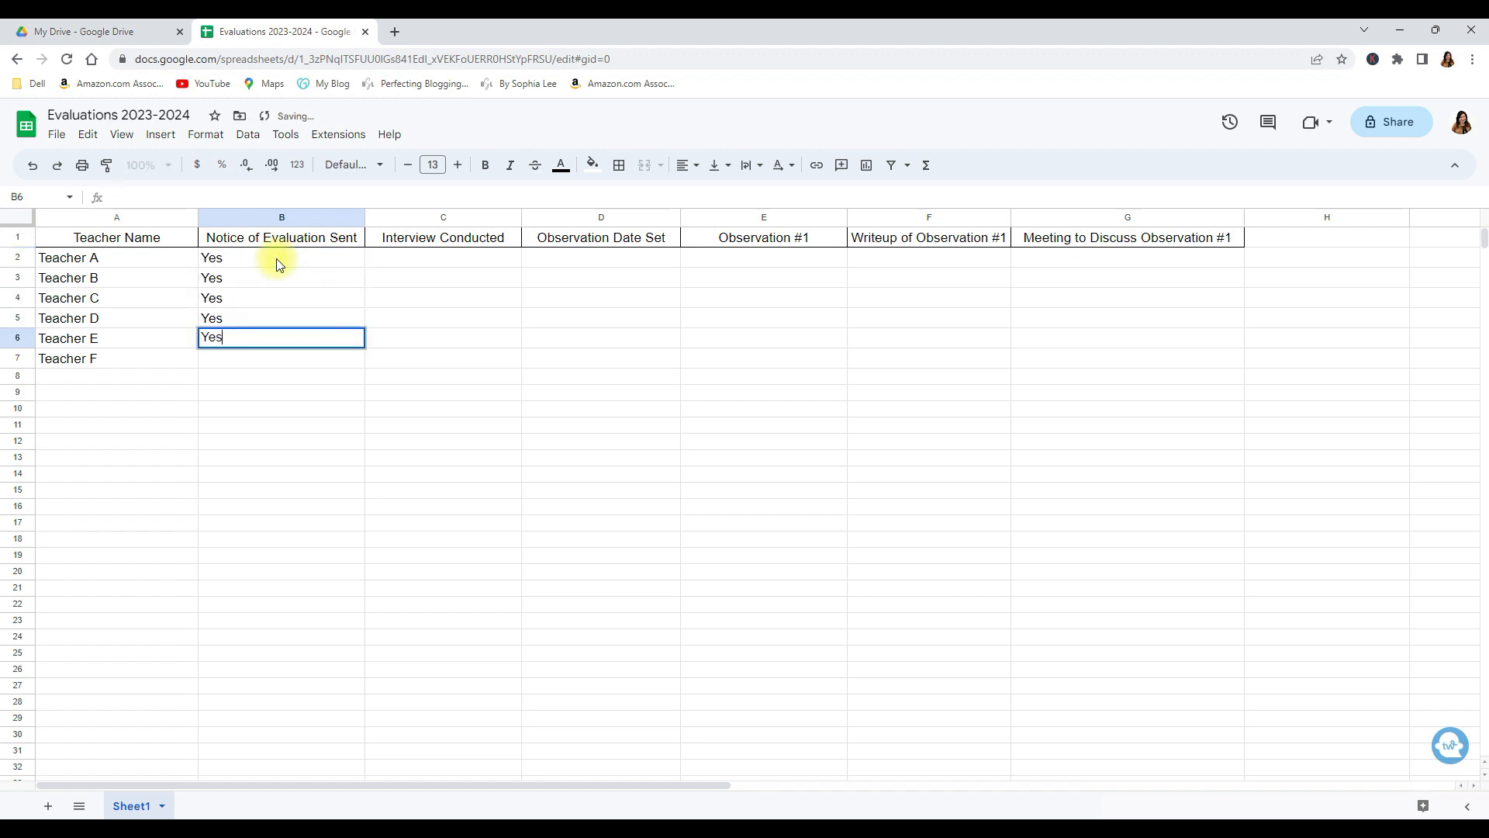
key("Return")
type("Yes")
key("Tab")
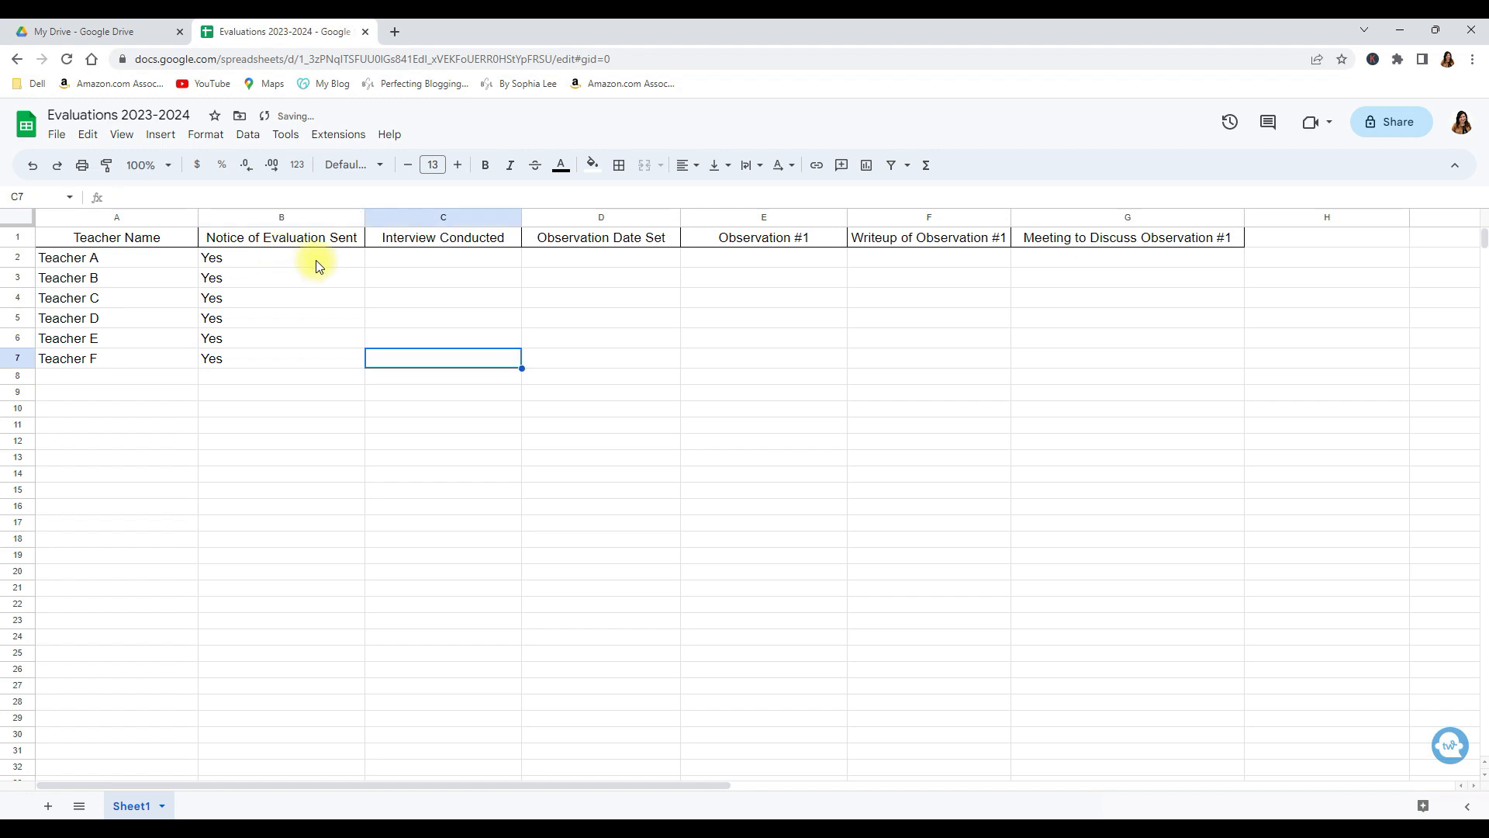
Enter "Yes" under Interview Conducted for Teachers A, C and E, leaving the other teachers' cells blank.
left_click(397, 256)
type("Ye")
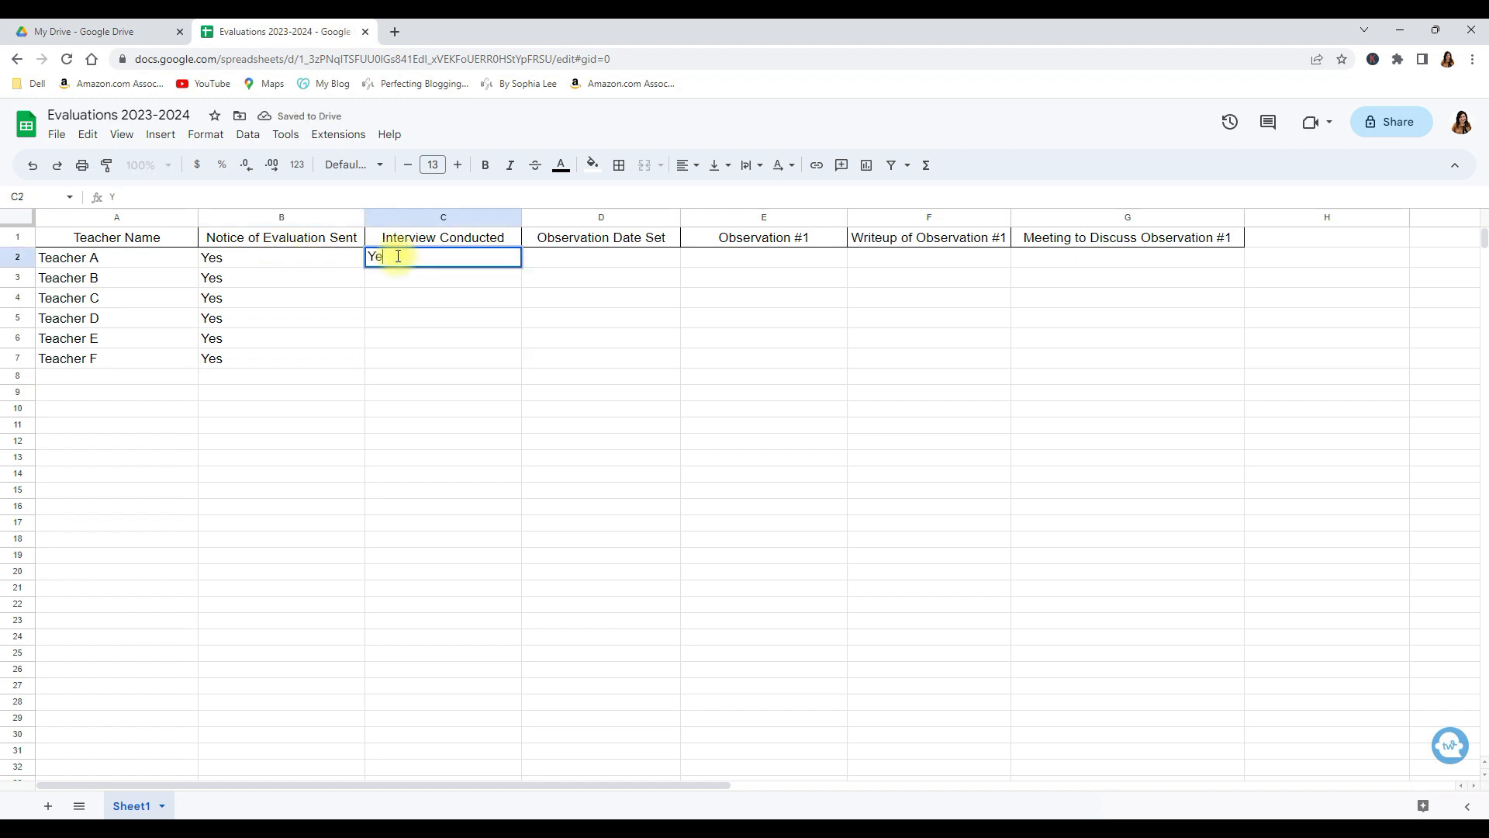
type("s")
key("Return")
key("Return")
type("Yes")
key("Return")
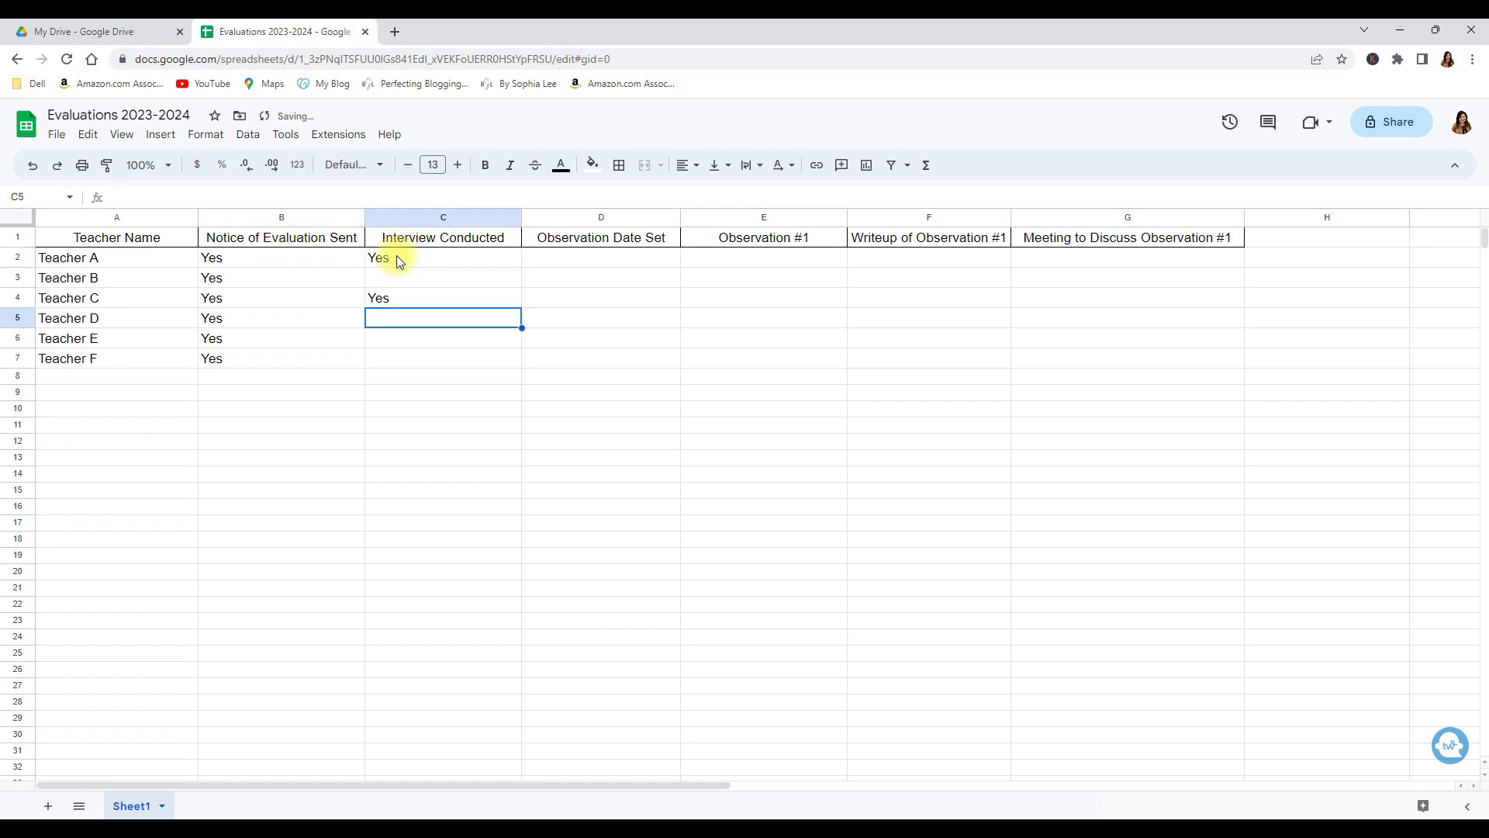
key("Return")
type("Yes")
key("Return")
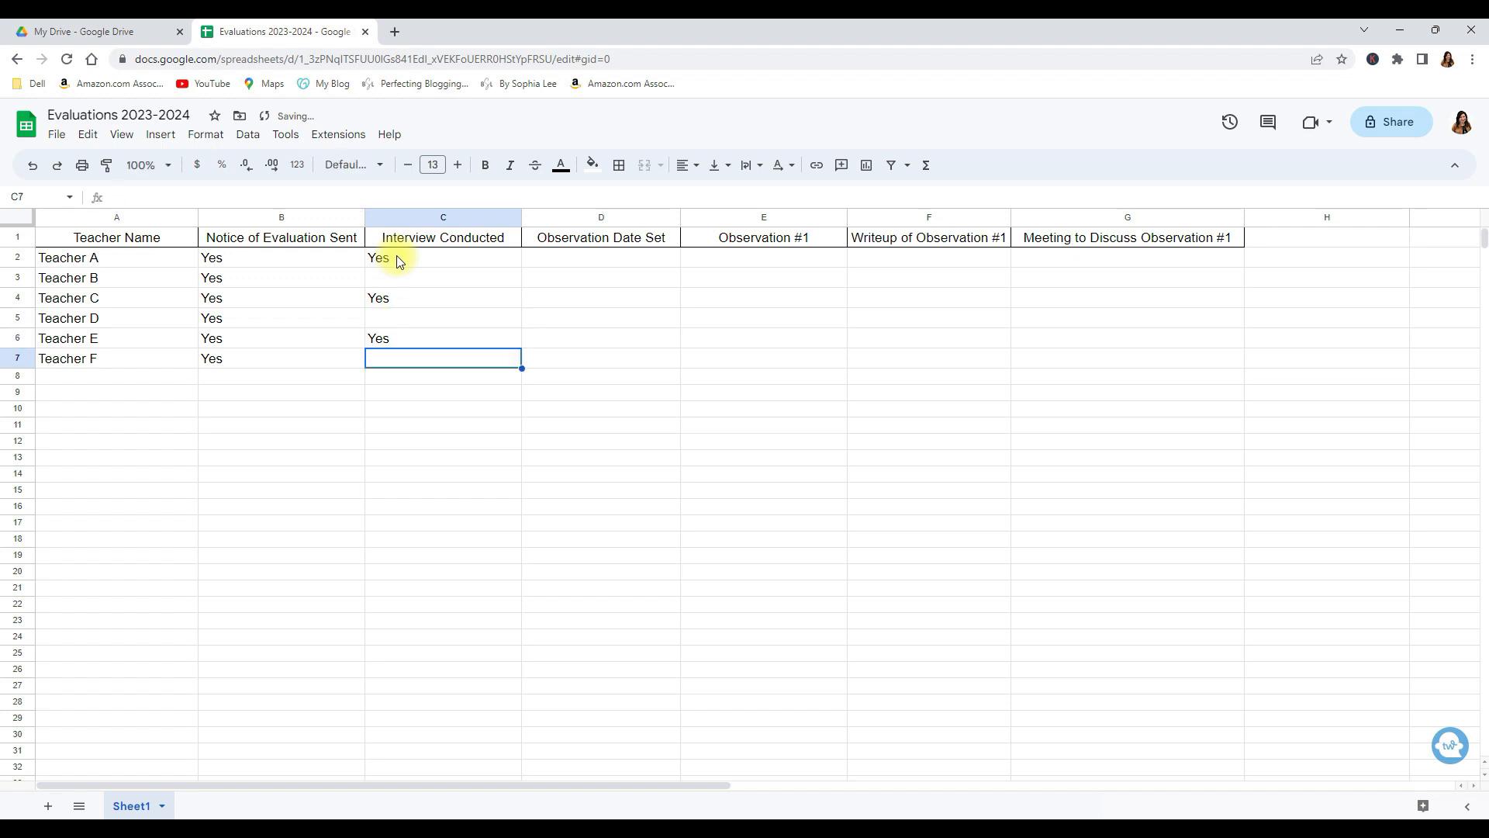
Apply borders to all sides of the cells in the teacher rows A2:G7.
left_click_drag(171, 259, 1086, 360)
left_click(619, 165)
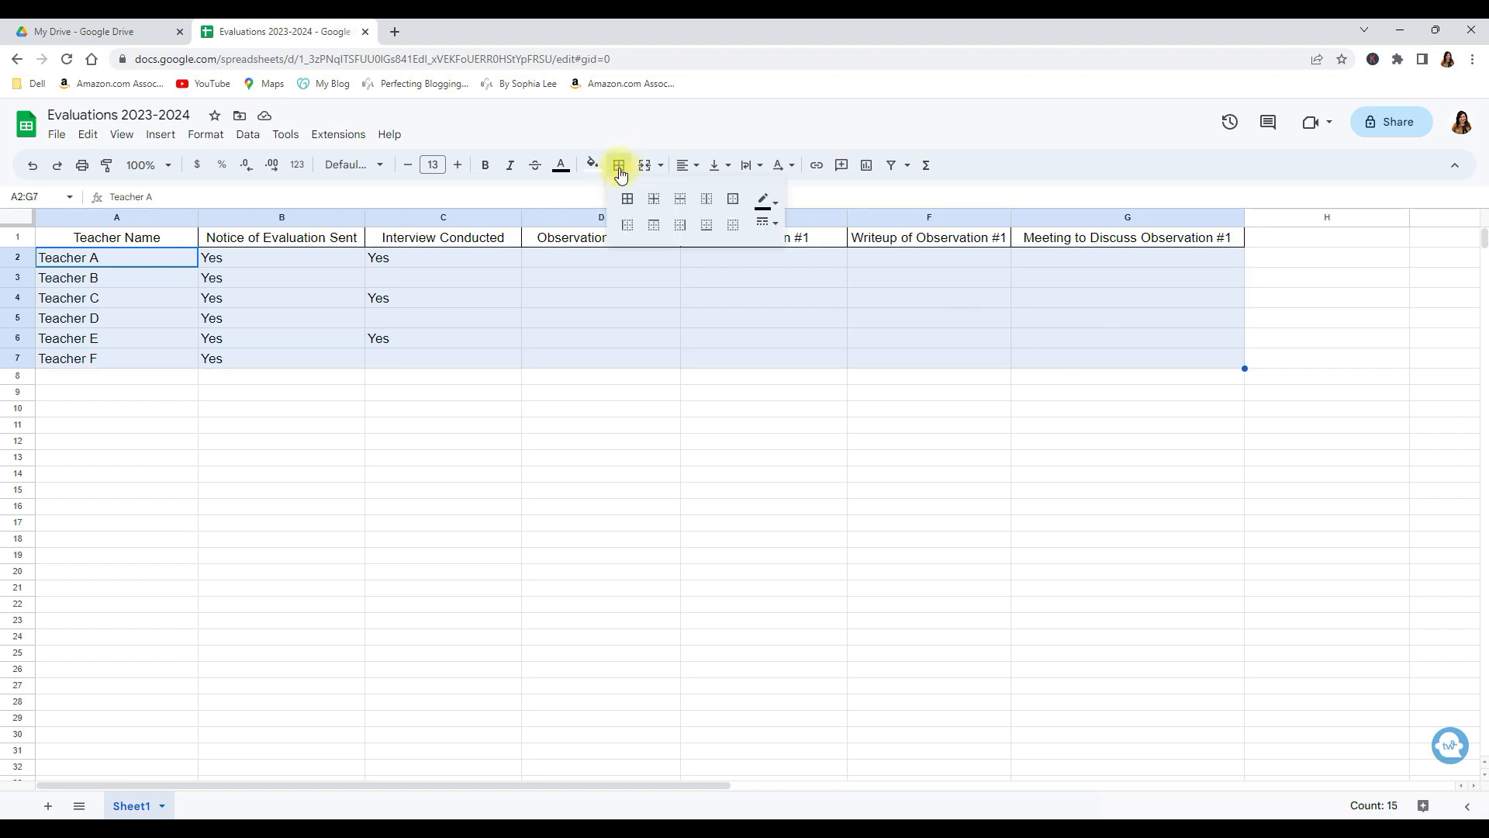
left_click(628, 198)
left_click(350, 524)
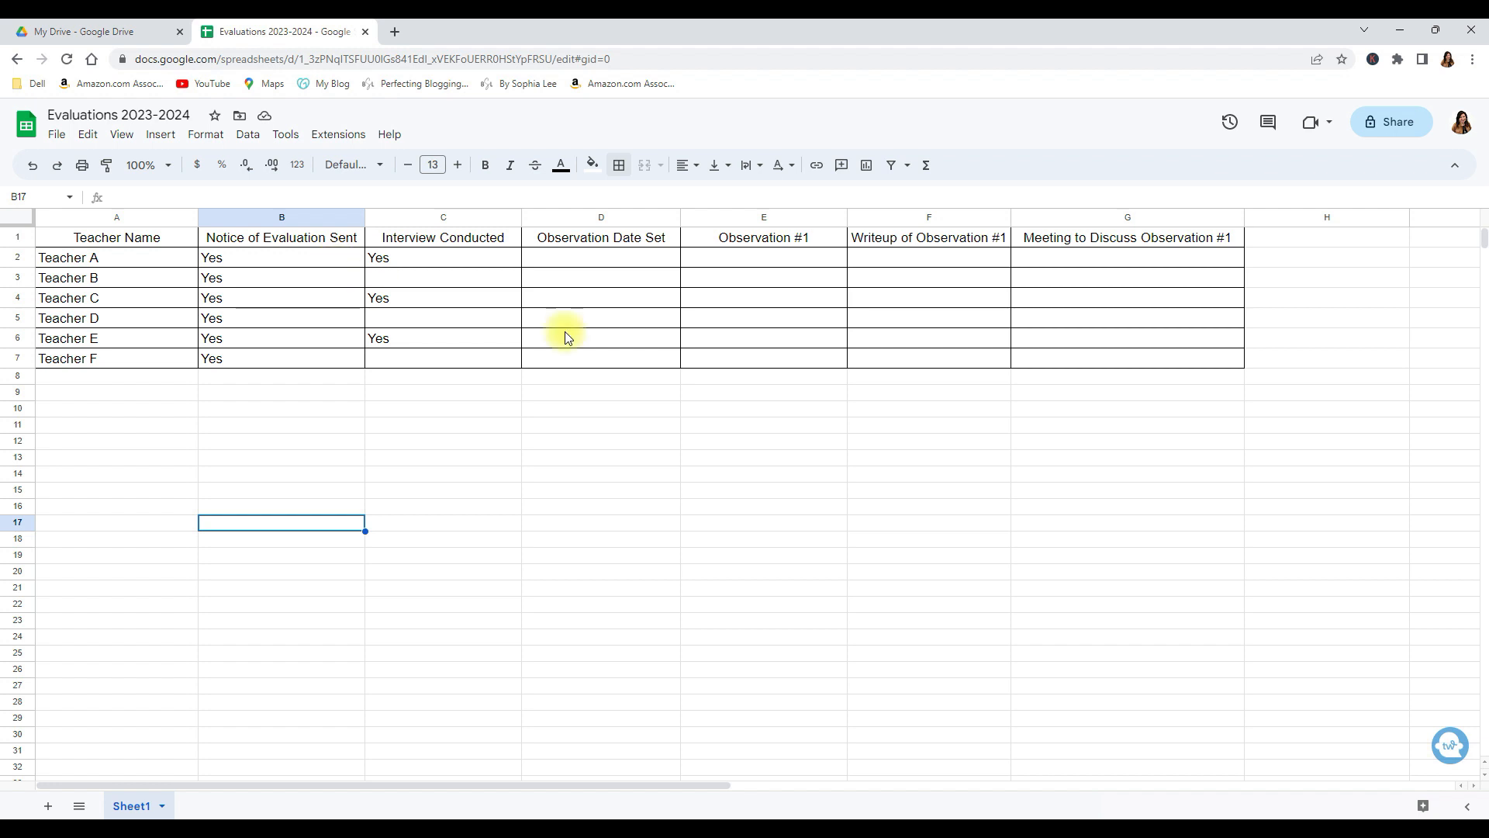
Enter "Yes" for Teacher A under Observation Date Set and Observation #1.
left_click(413, 262)
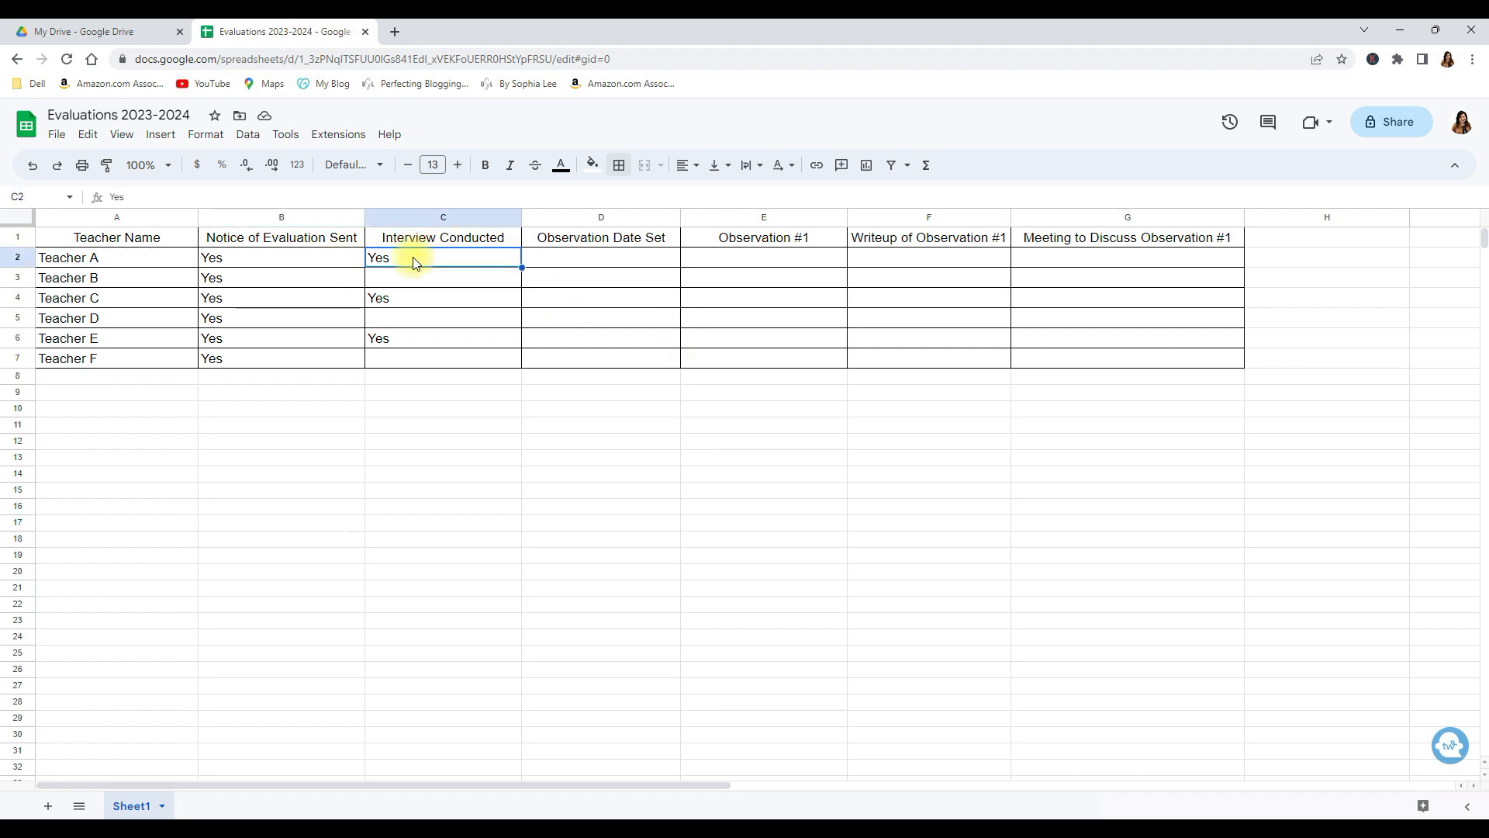
left_click(551, 259)
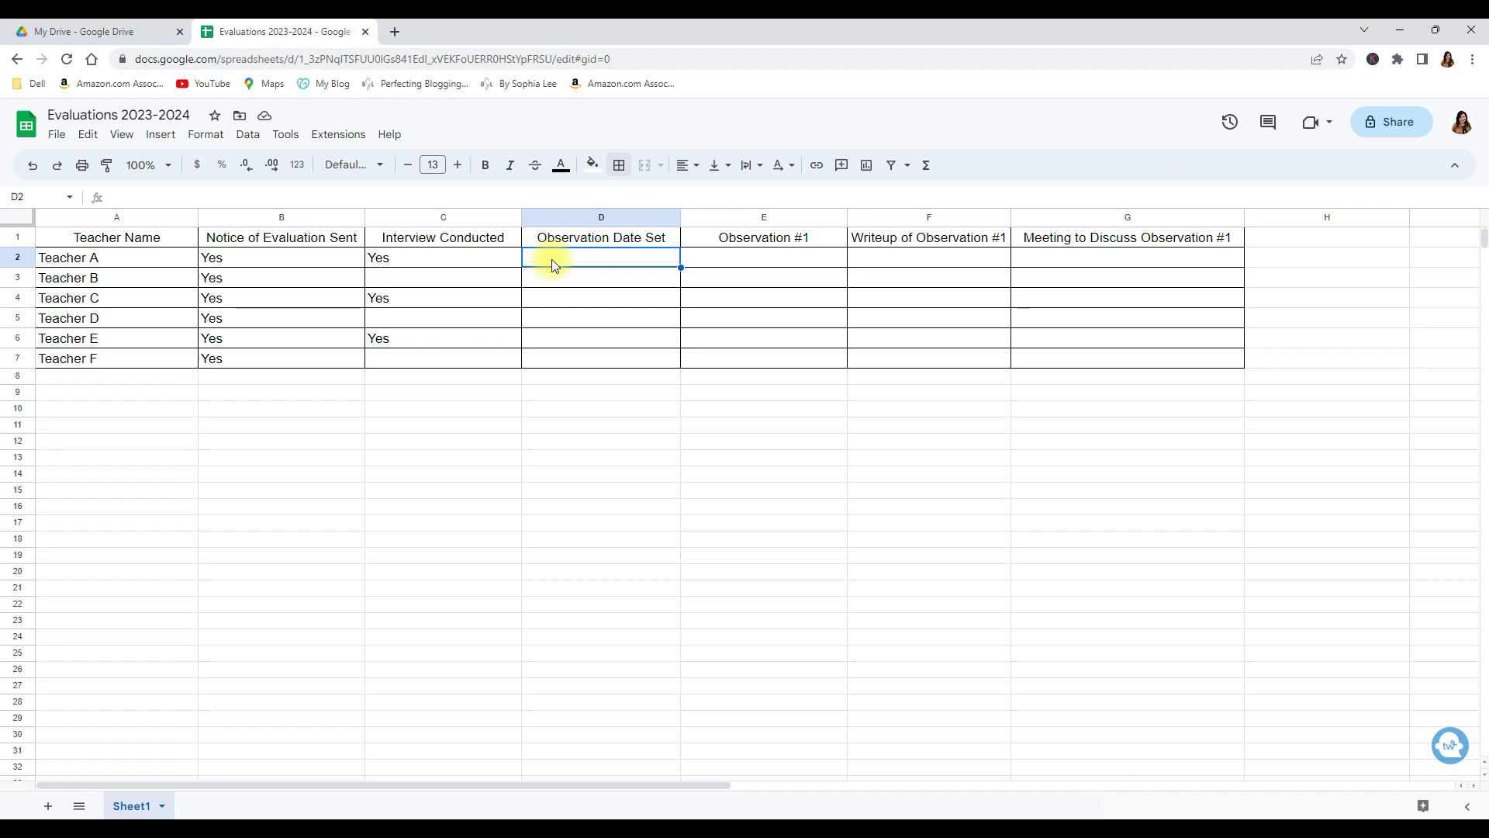
type("Yes")
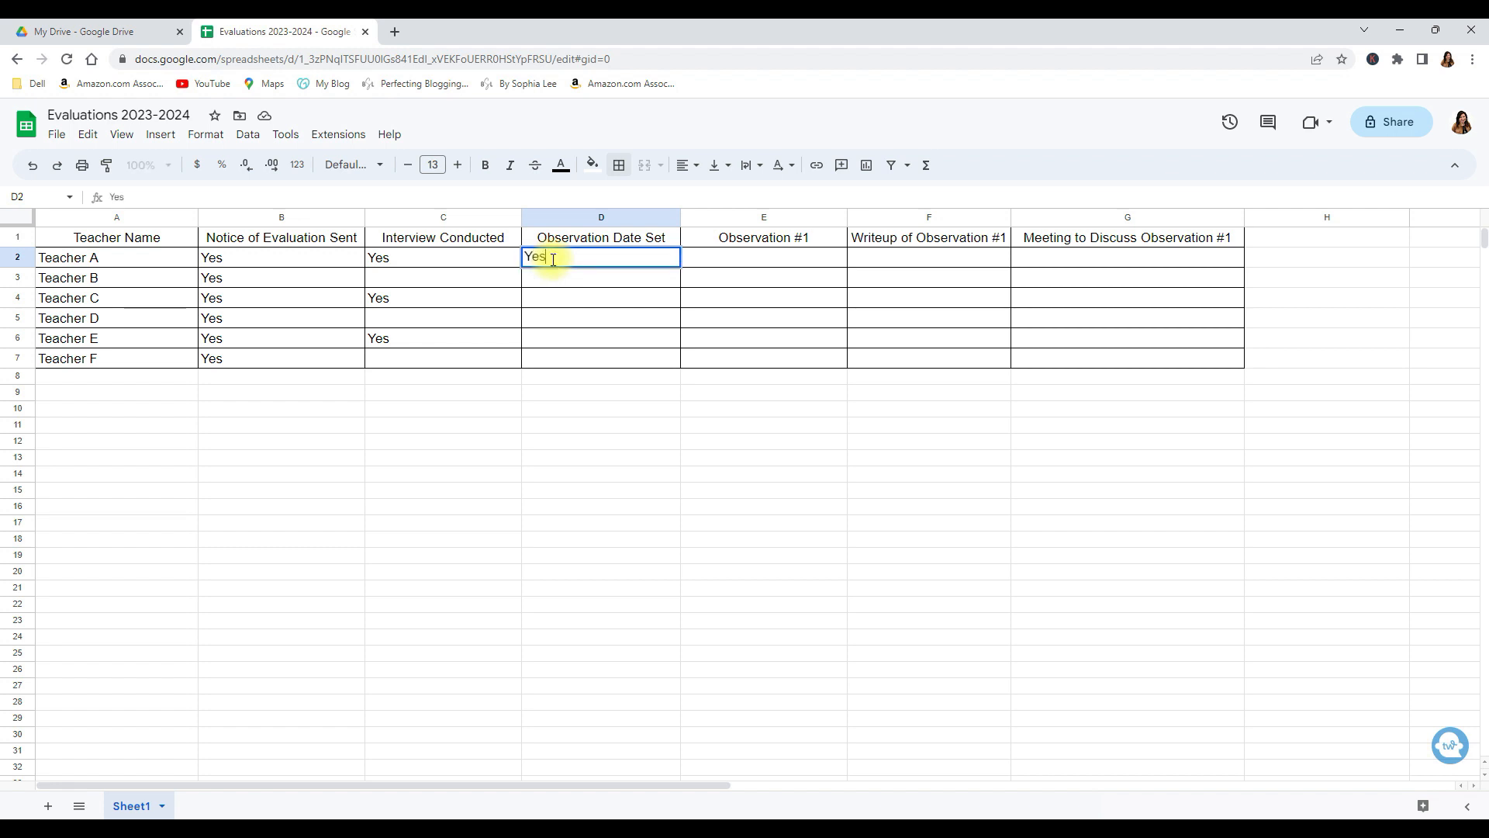
key("Tab")
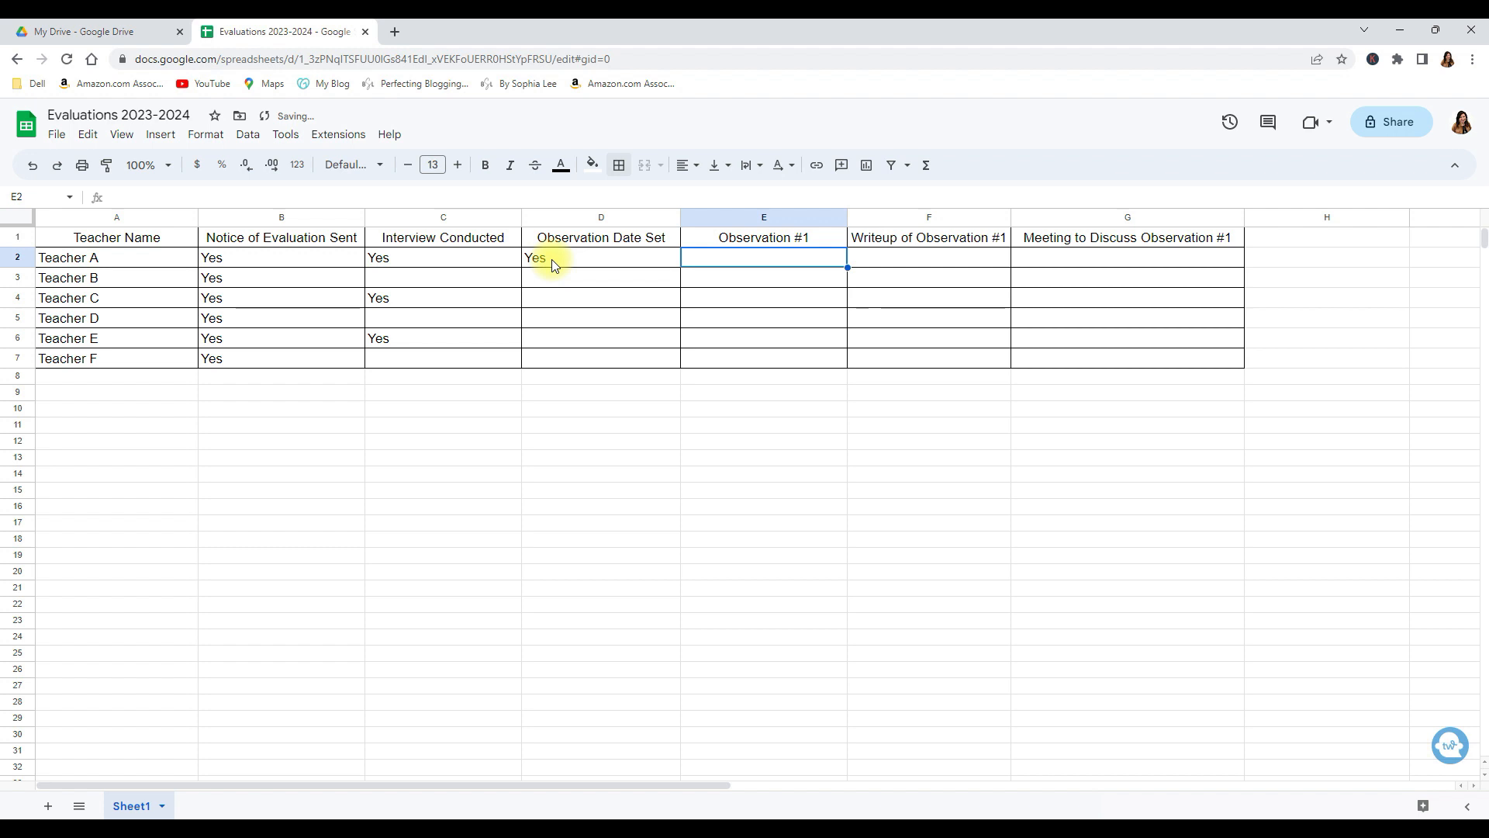
type("Y")
key("Return")
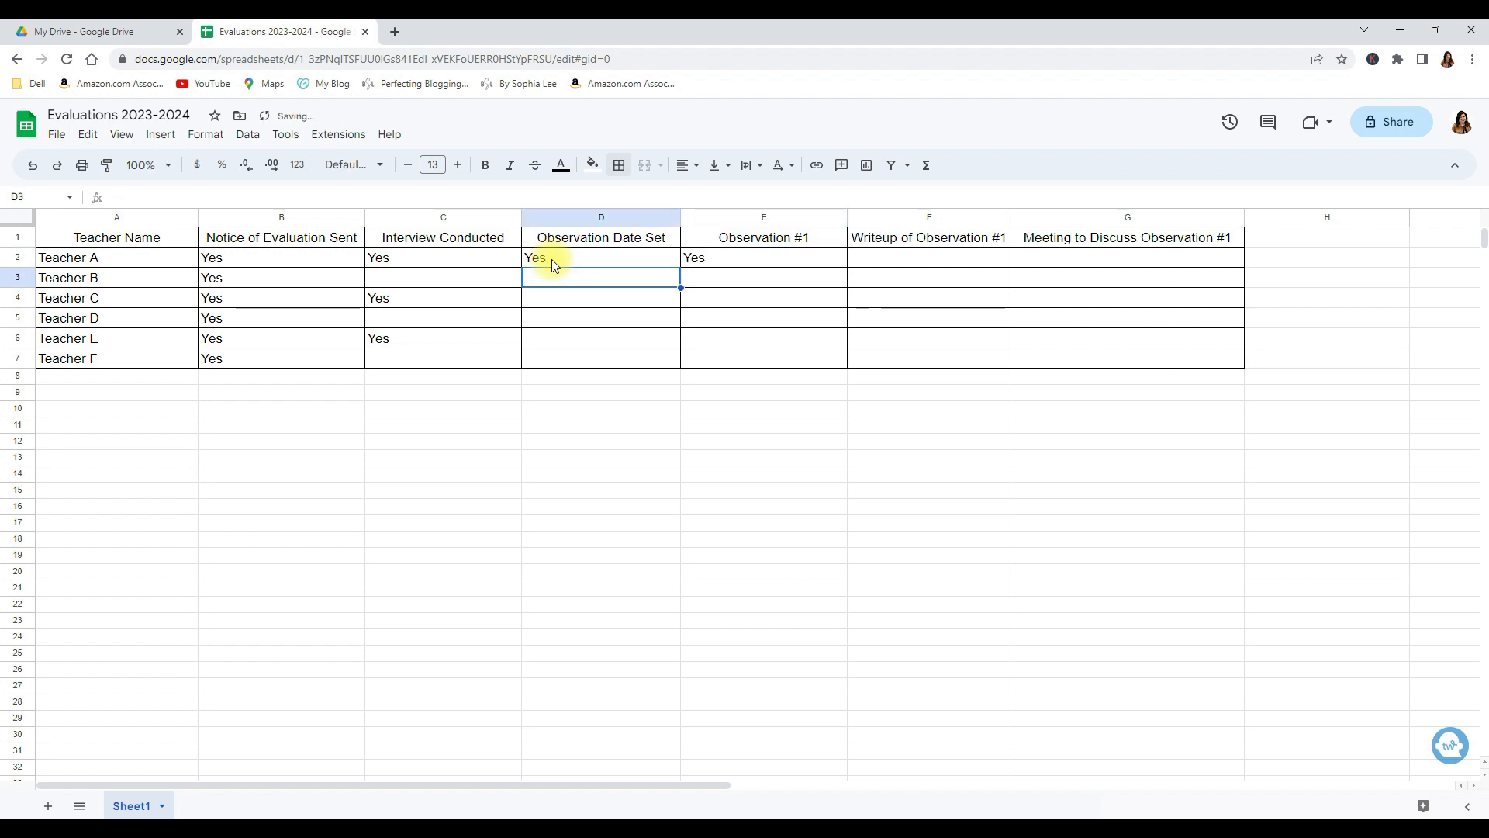
left_click(913, 265)
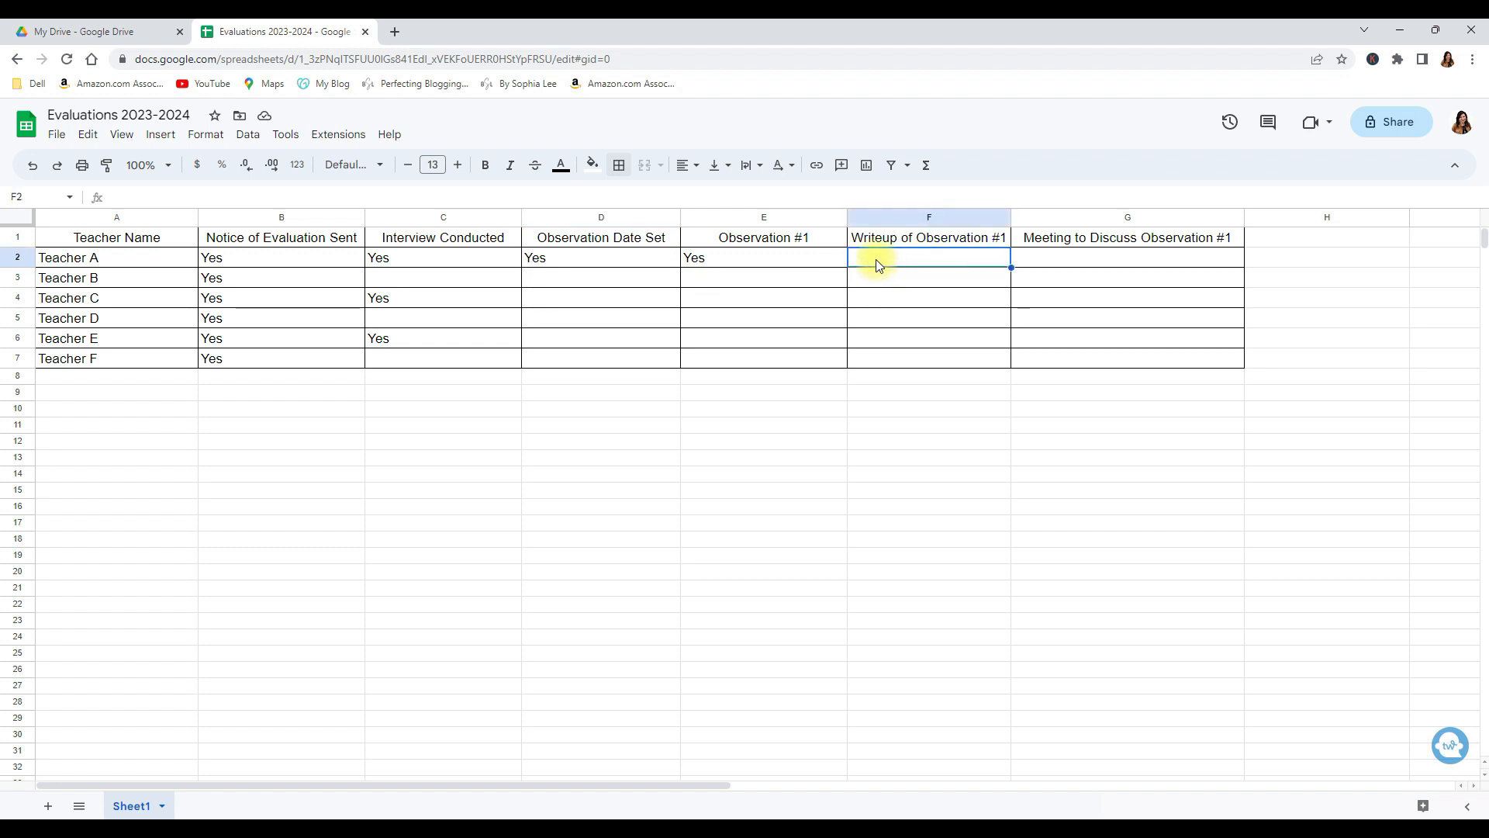
left_click(1053, 259)
left_click(975, 261)
left_click(1037, 261)
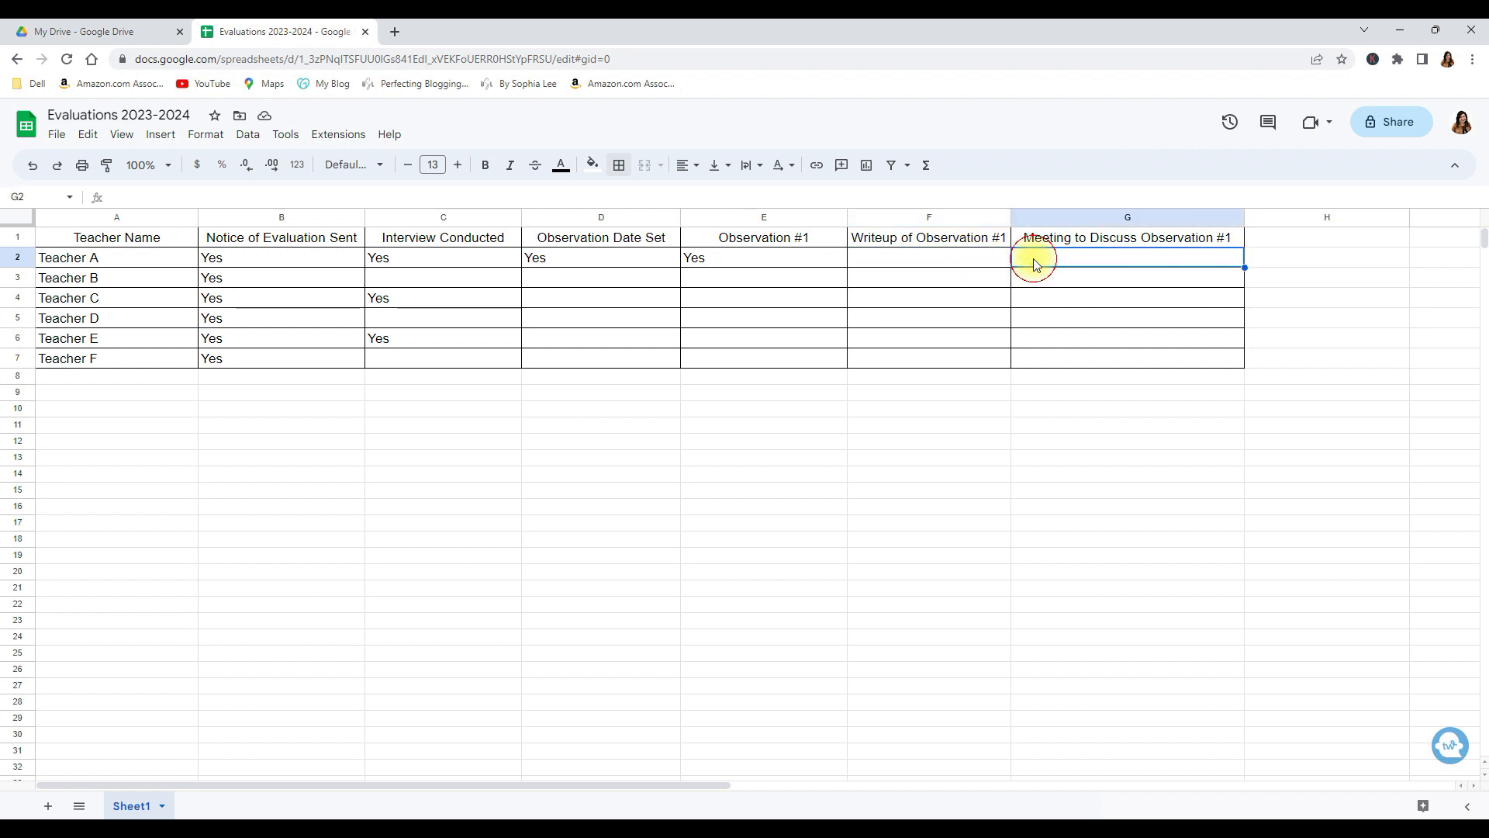
left_click(955, 255)
left_click(1047, 262)
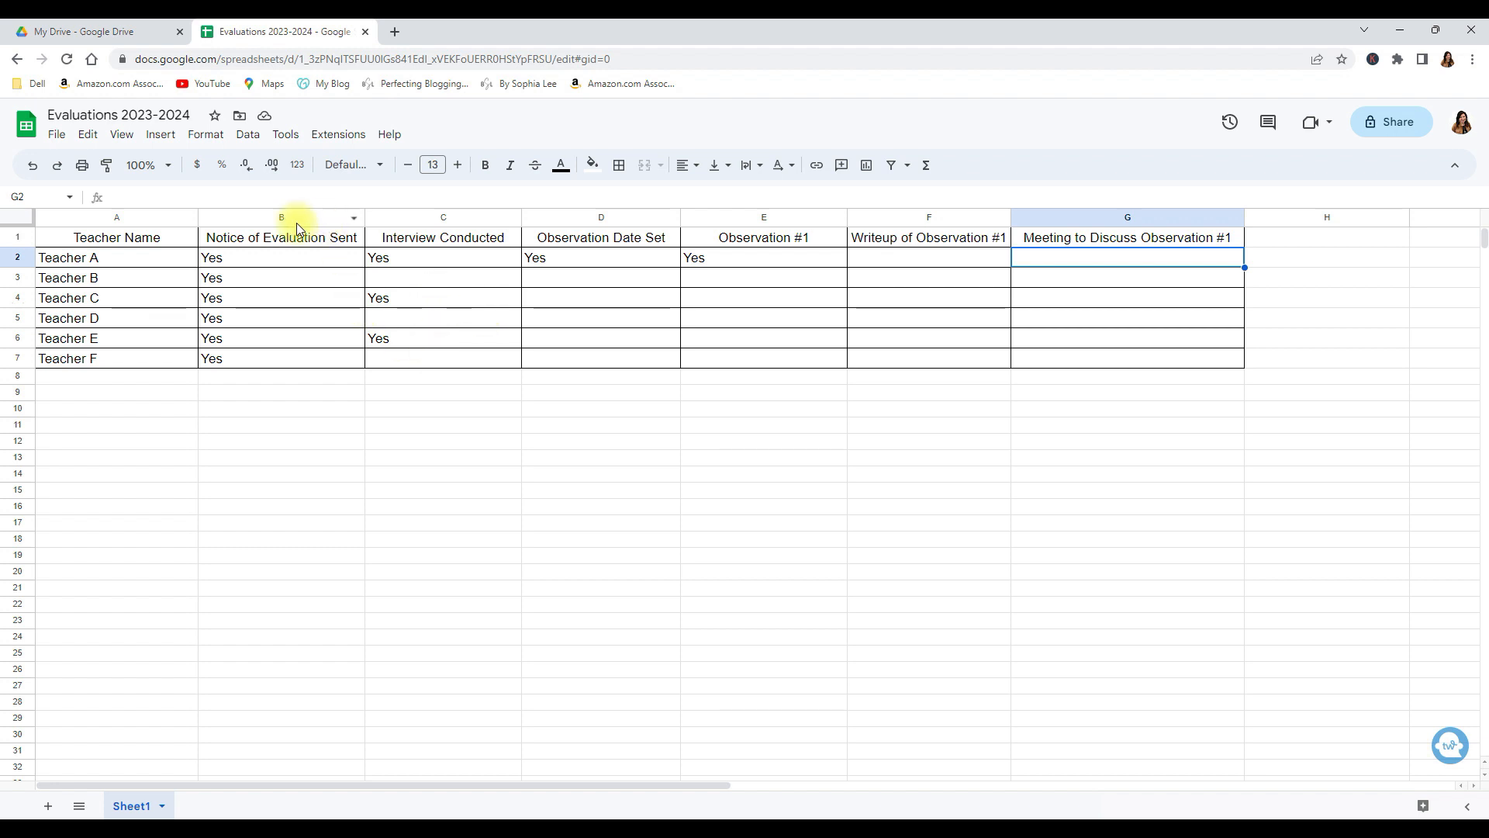
Insert one blank row above the Teacher A row, directly below the headings.
left_click(10, 264)
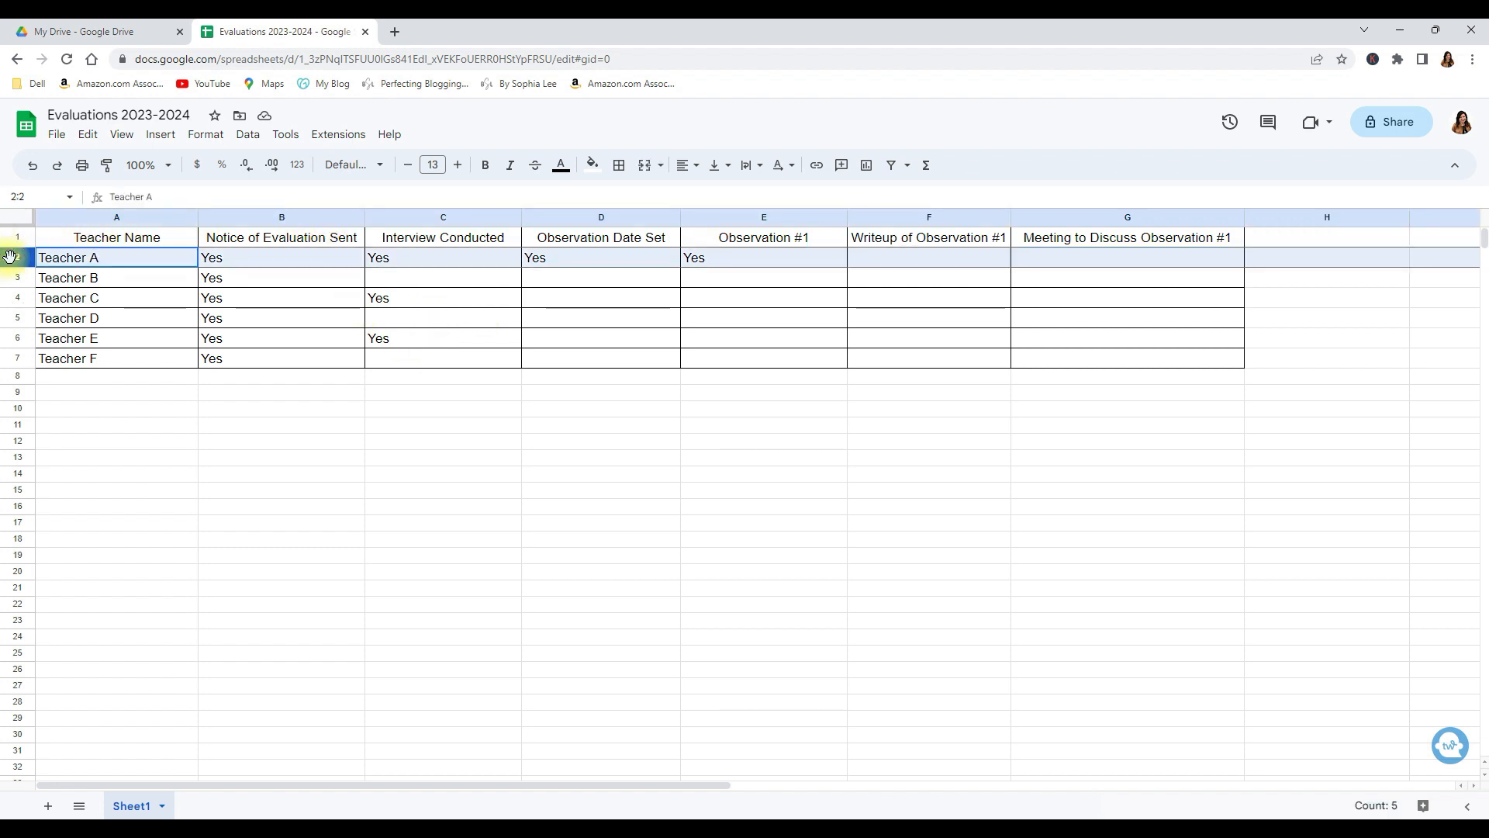
right_click(10, 264)
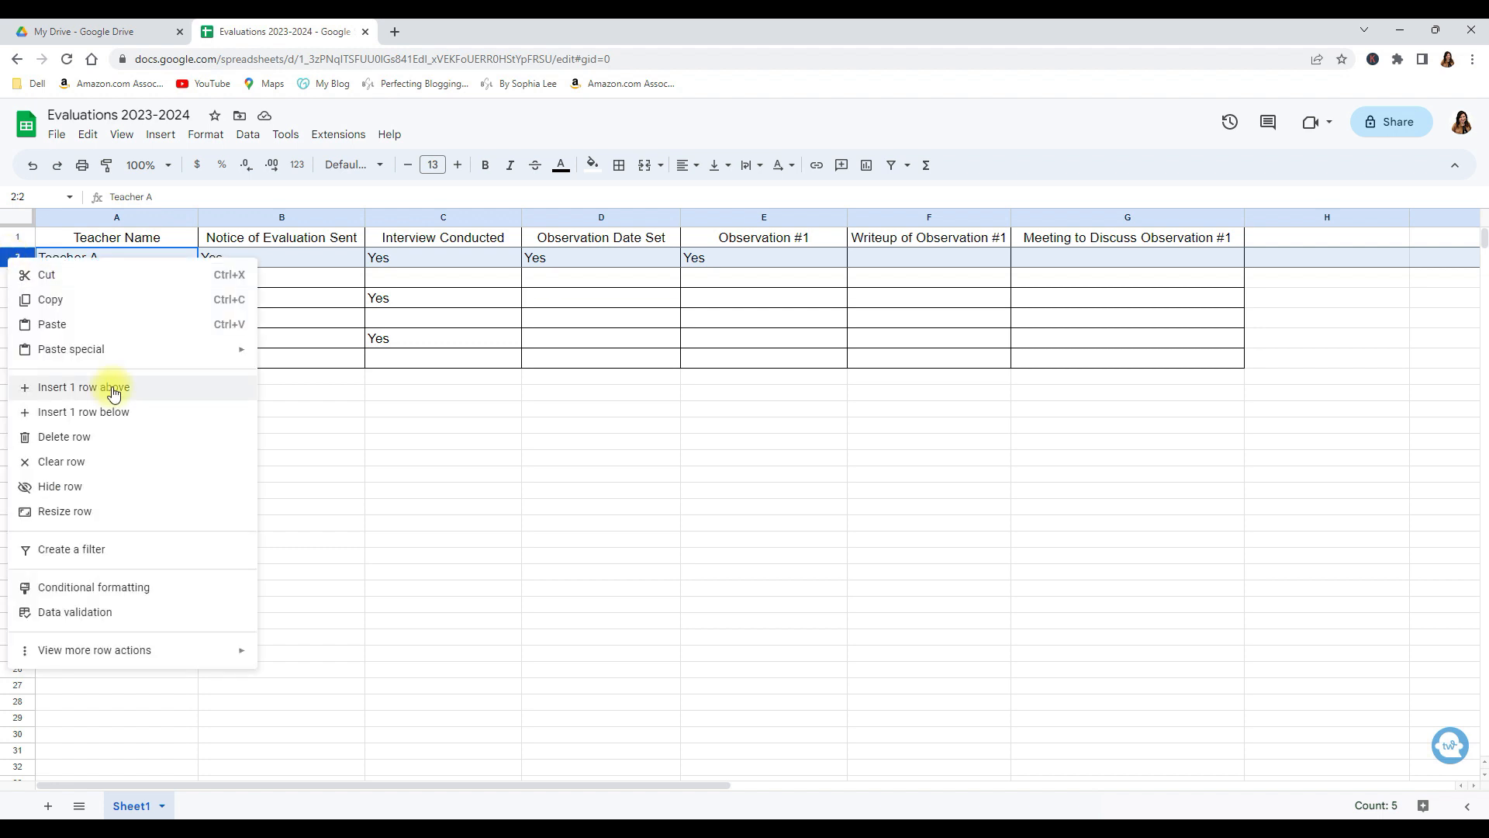
left_click(316, 391)
left_click(18, 258)
right_click(18, 258)
left_click(93, 292)
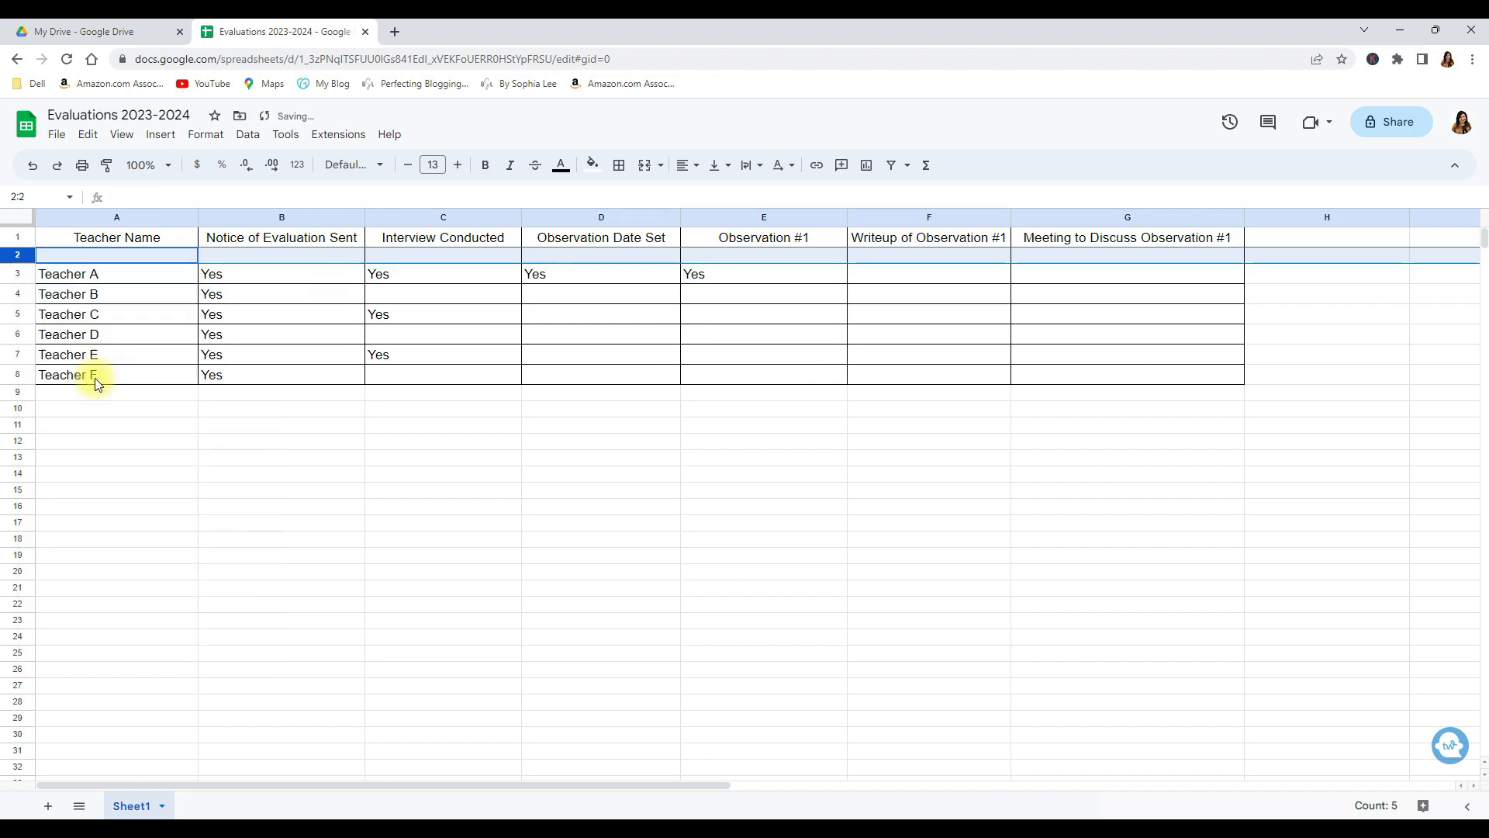
Enter the deadlines "Due by: 9/1/2023" in B2, "Due by: 9/10/23" in C2 and "Due by: 11/1/23" in D2.
left_click(128, 258)
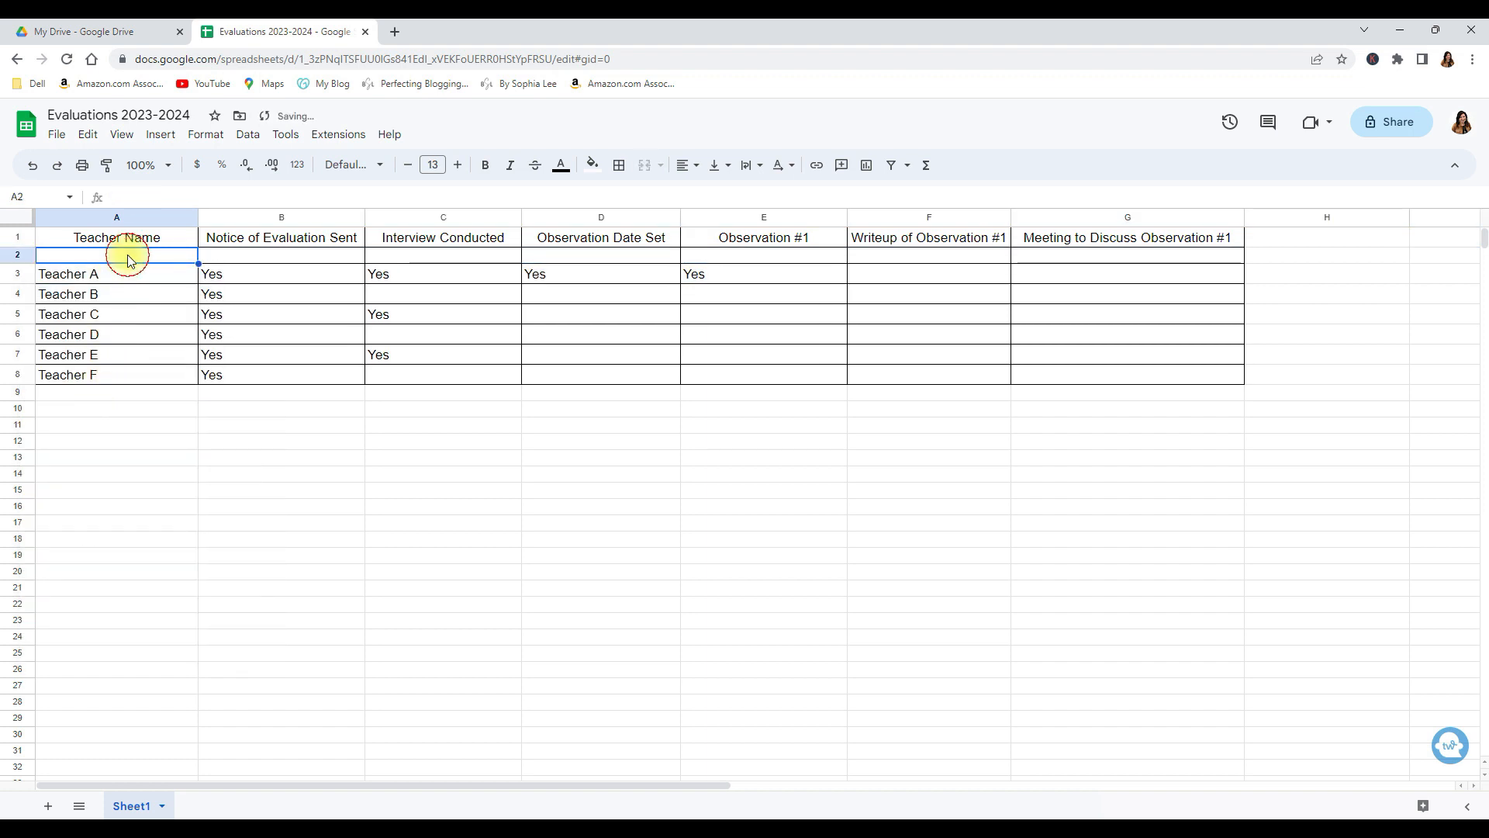
left_click(254, 259)
type("Due by: 9/1/2023")
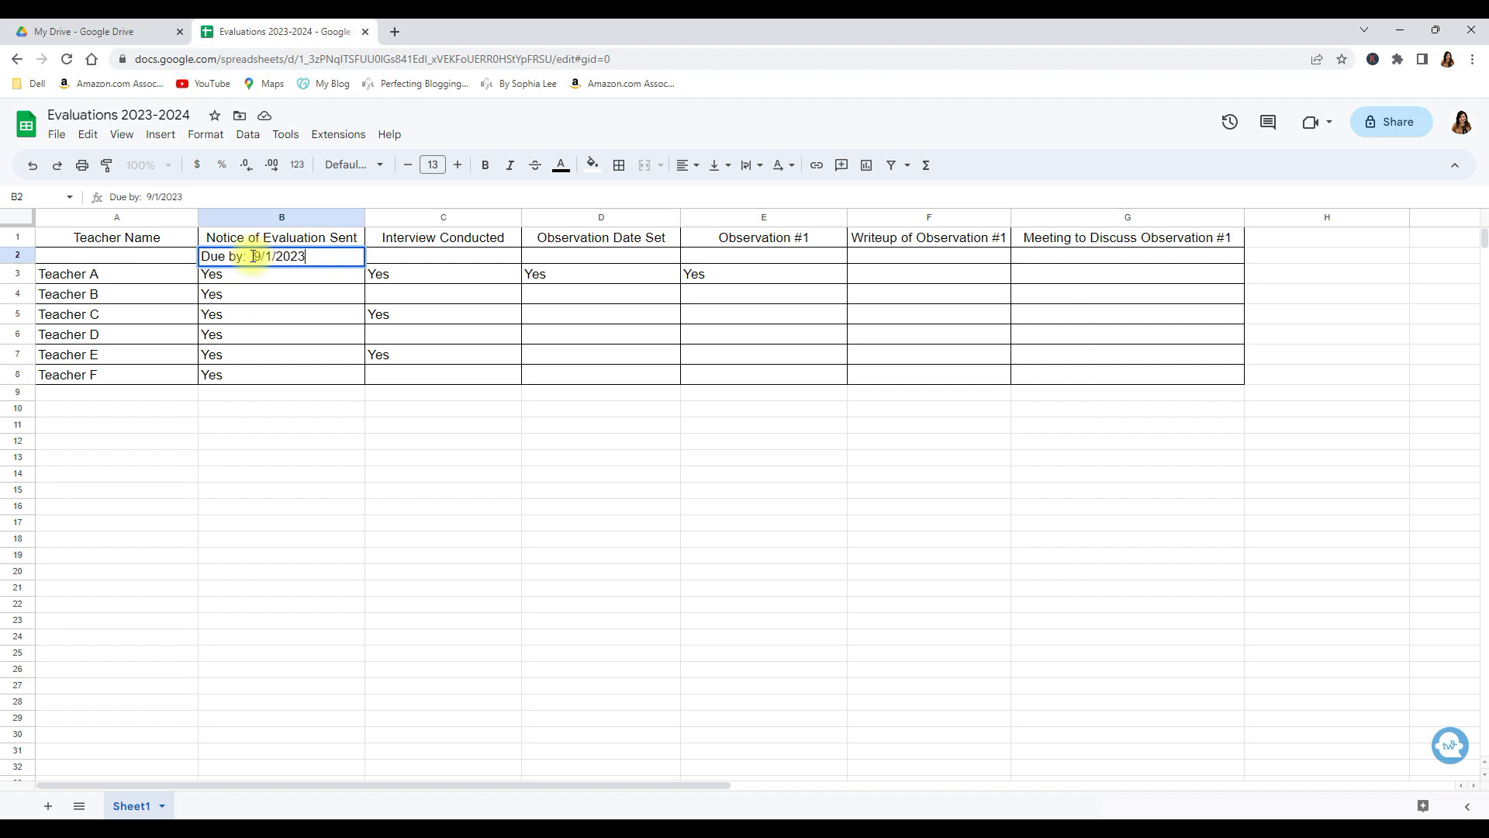
key("Return")
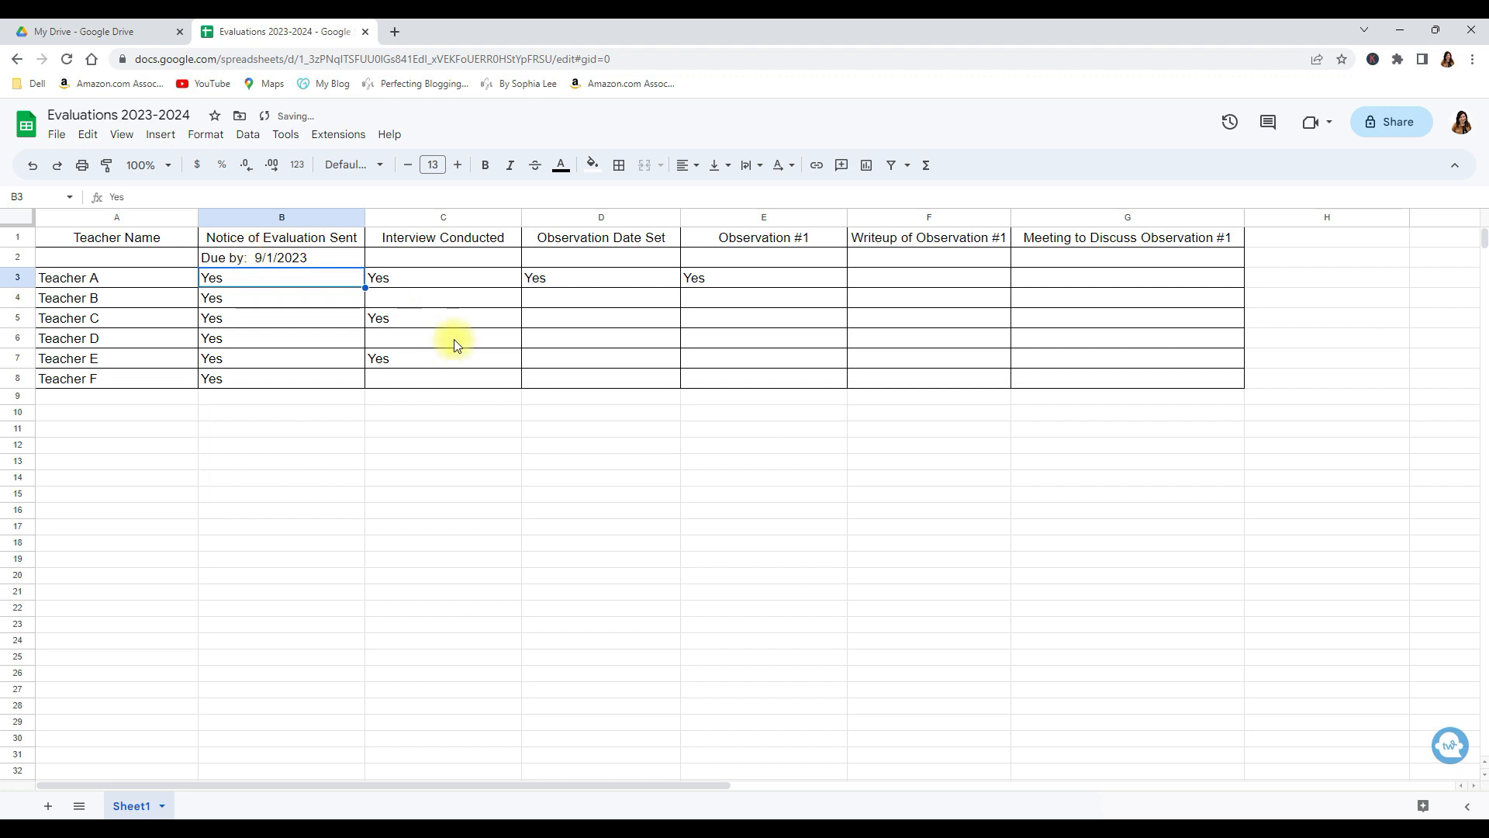
left_click(449, 258)
type("Due by:")
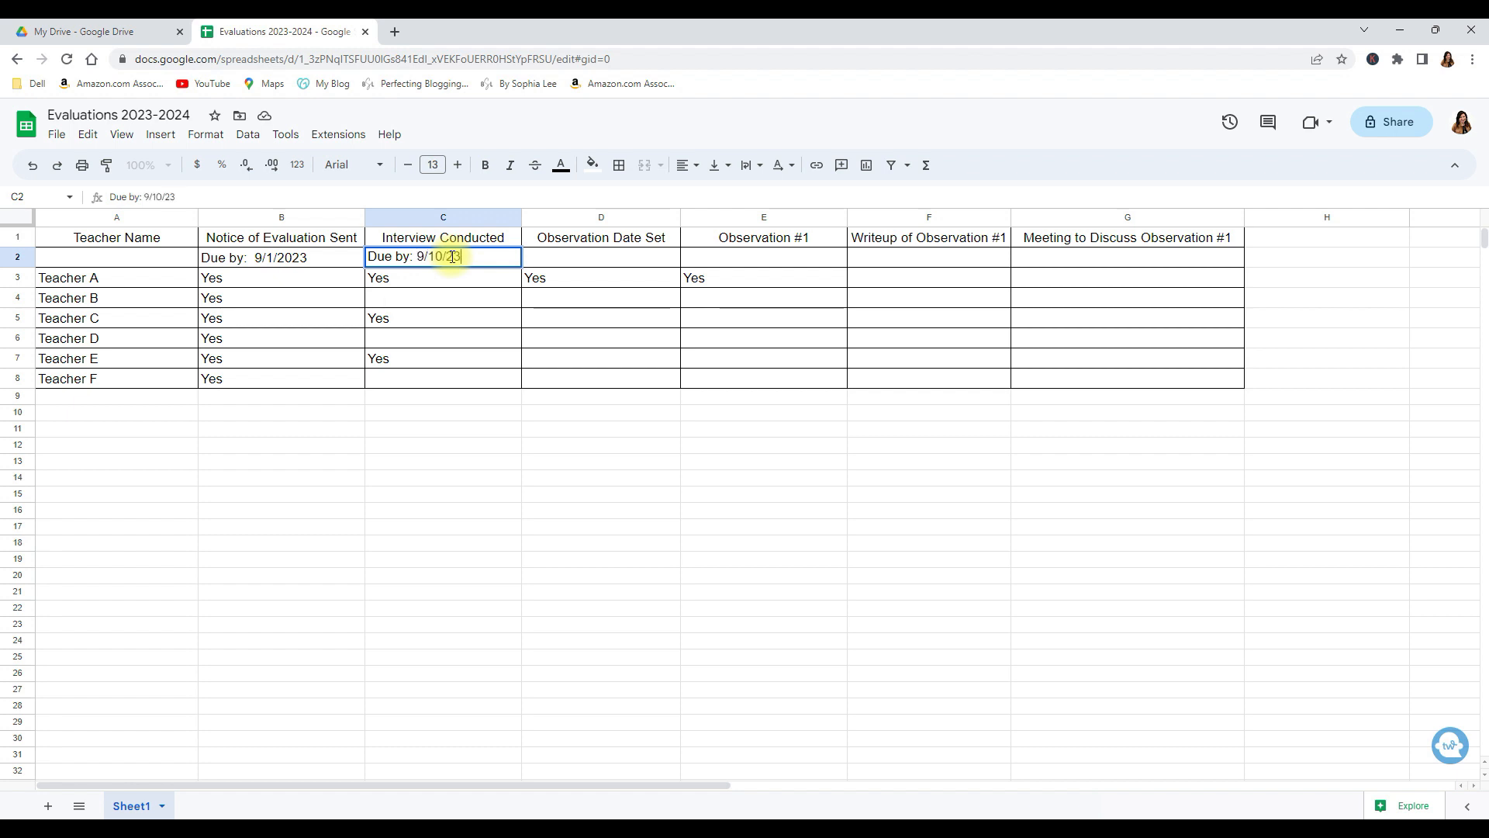
type("9/10/23")
key("Tab")
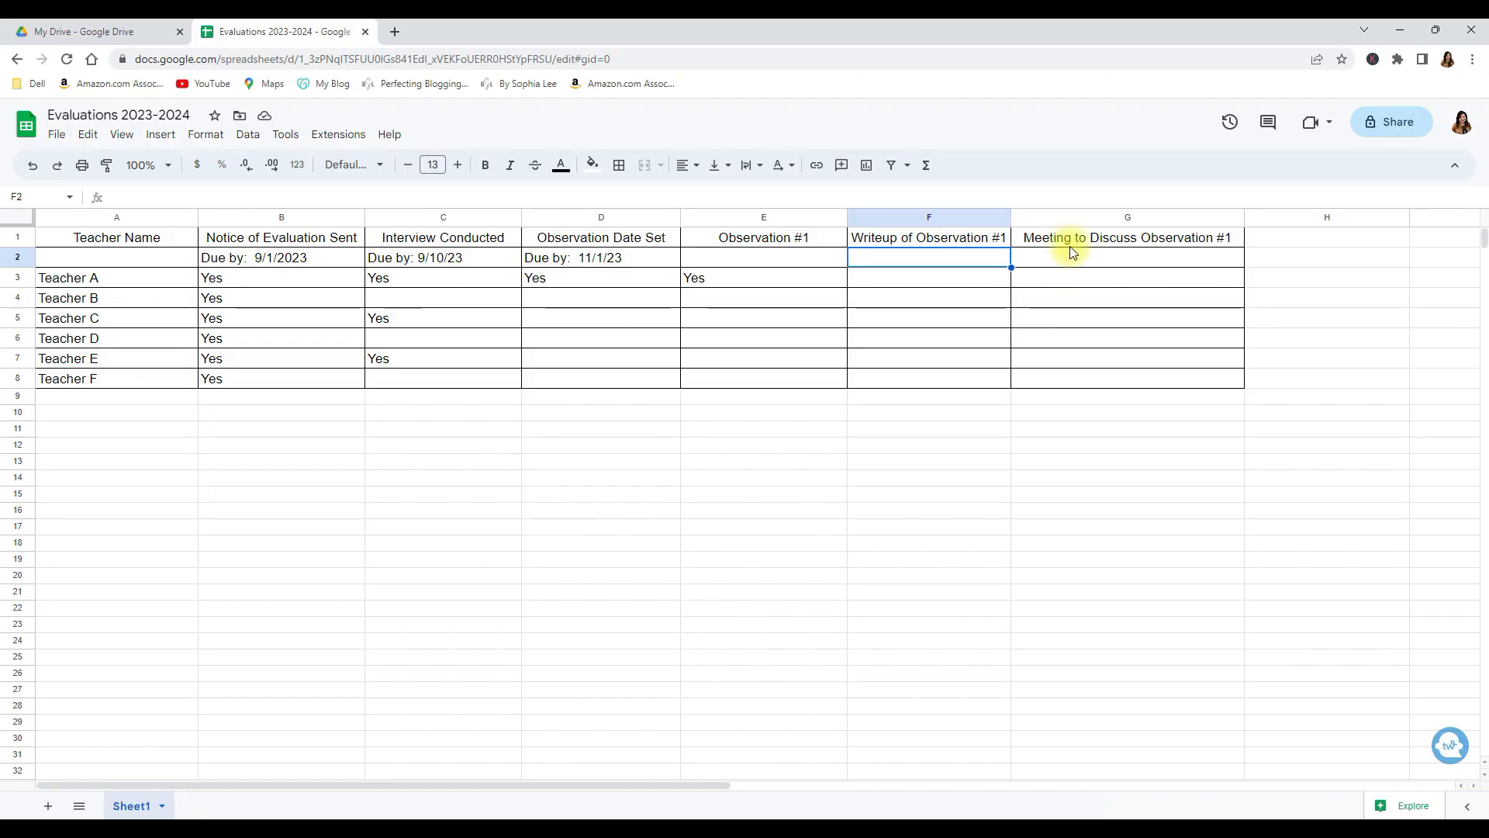
Make the headings in A1:G1 bold and widen columns B and F so the bold text fits.
left_click_drag(1069, 245, 155, 239)
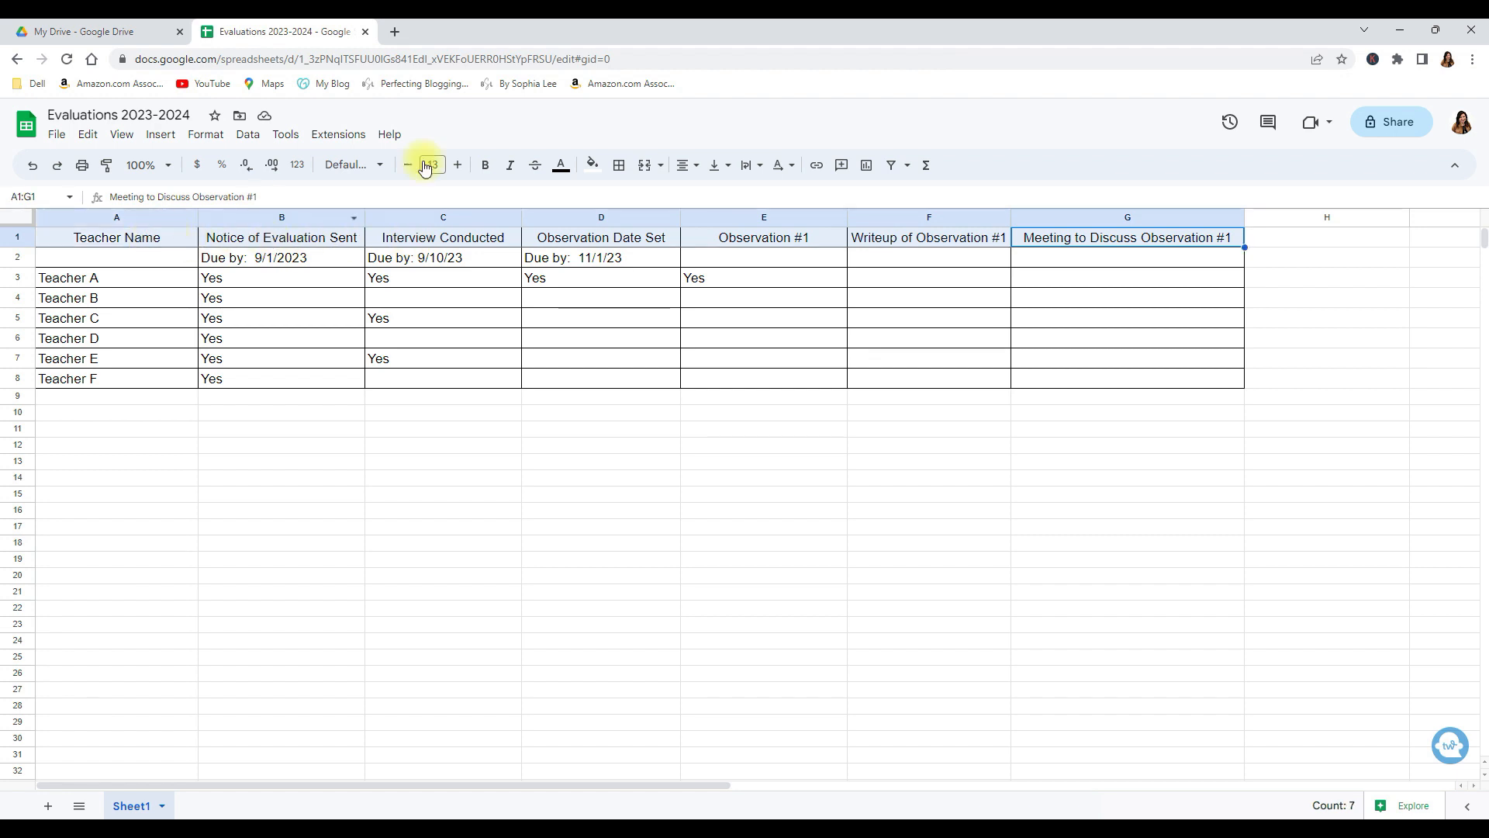
left_click(486, 165)
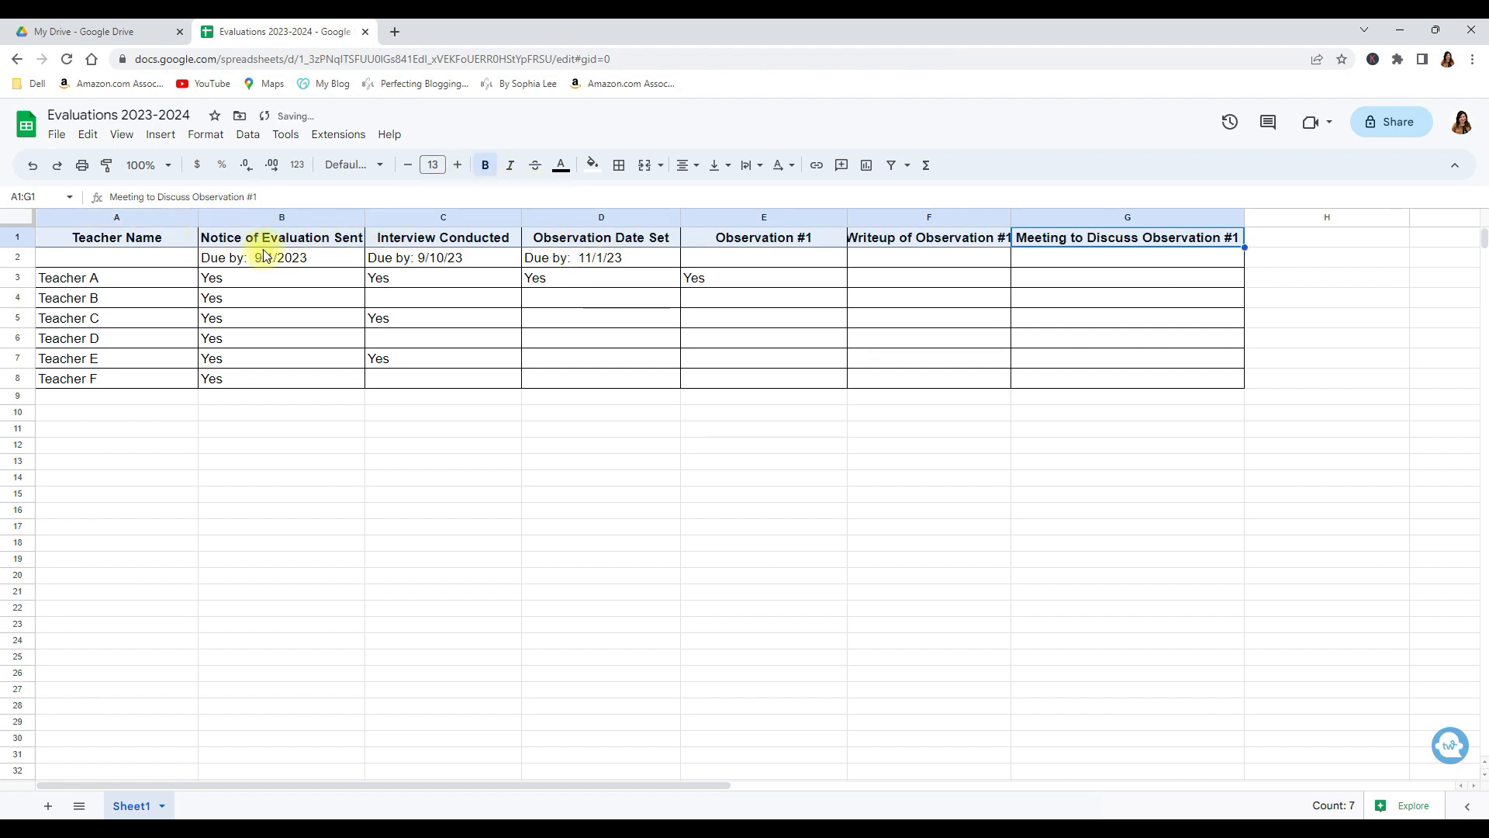
left_click_drag(365, 218, 372, 219)
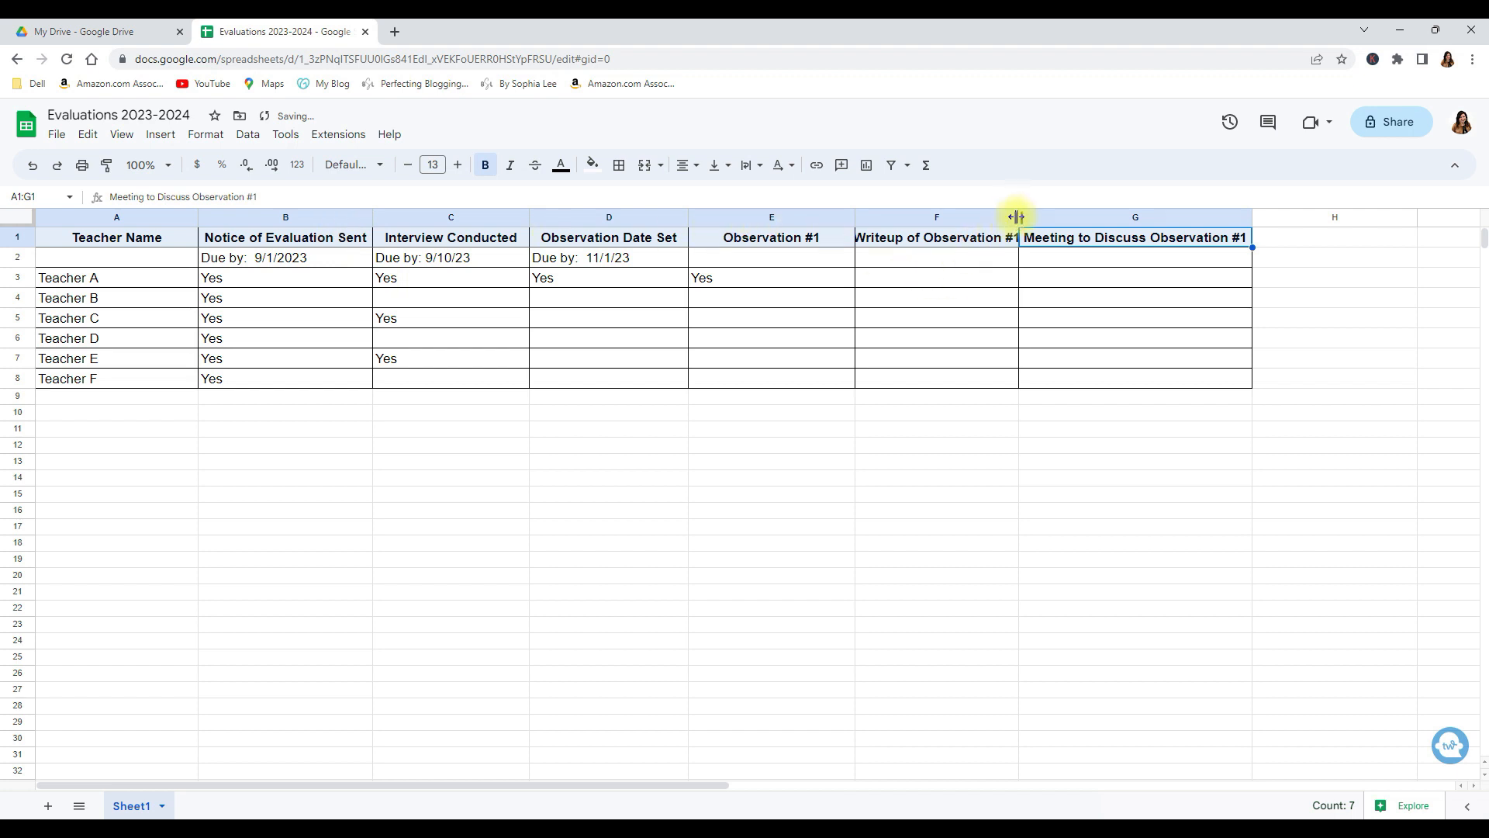
left_click_drag(1016, 217, 1050, 217)
left_click(771, 411)
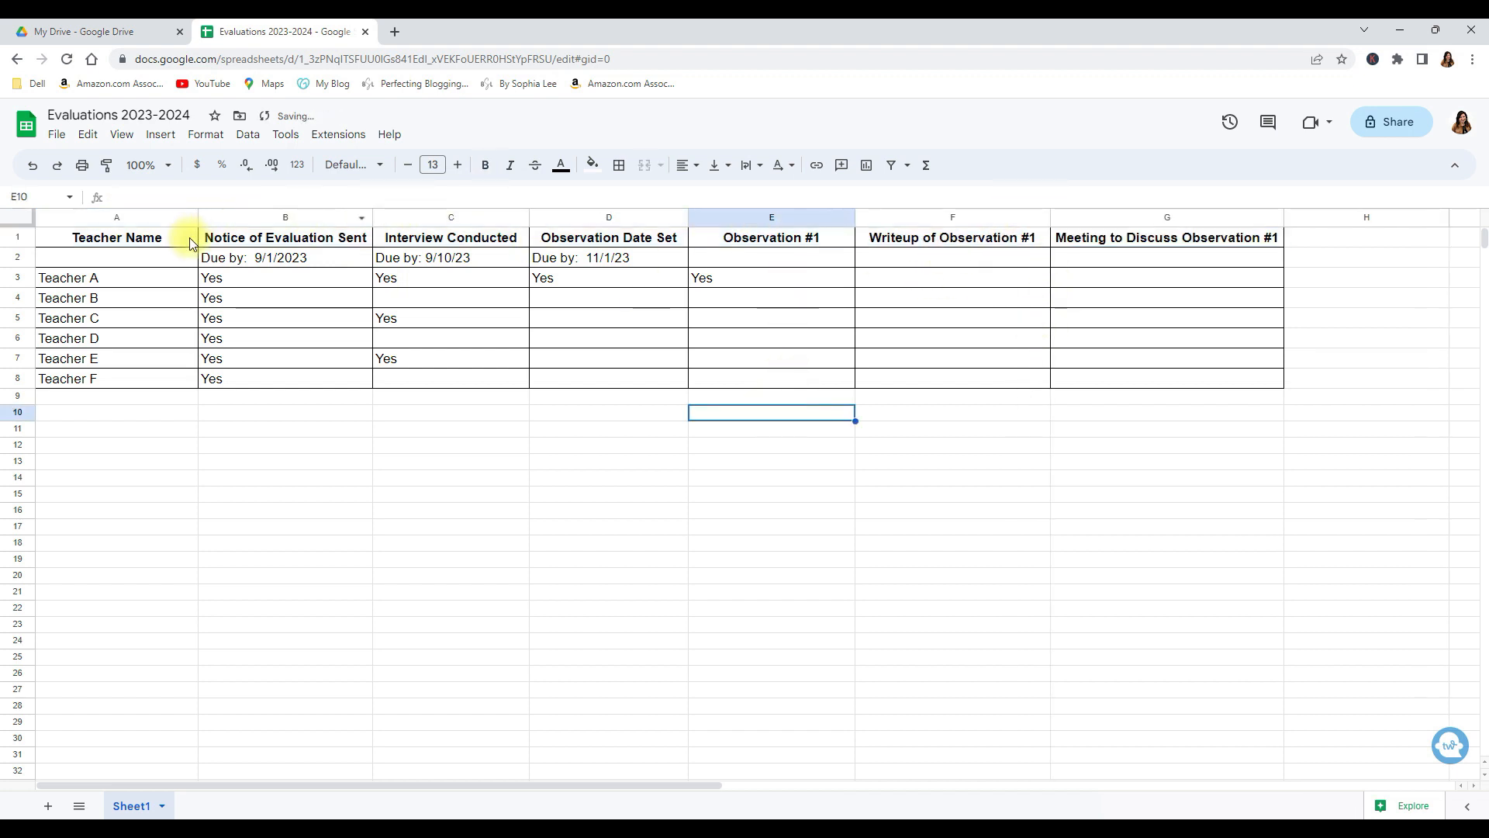
Fill the heading cells A1:G1 with light orange and insert one row above them.
left_click_drag(173, 236, 1063, 240)
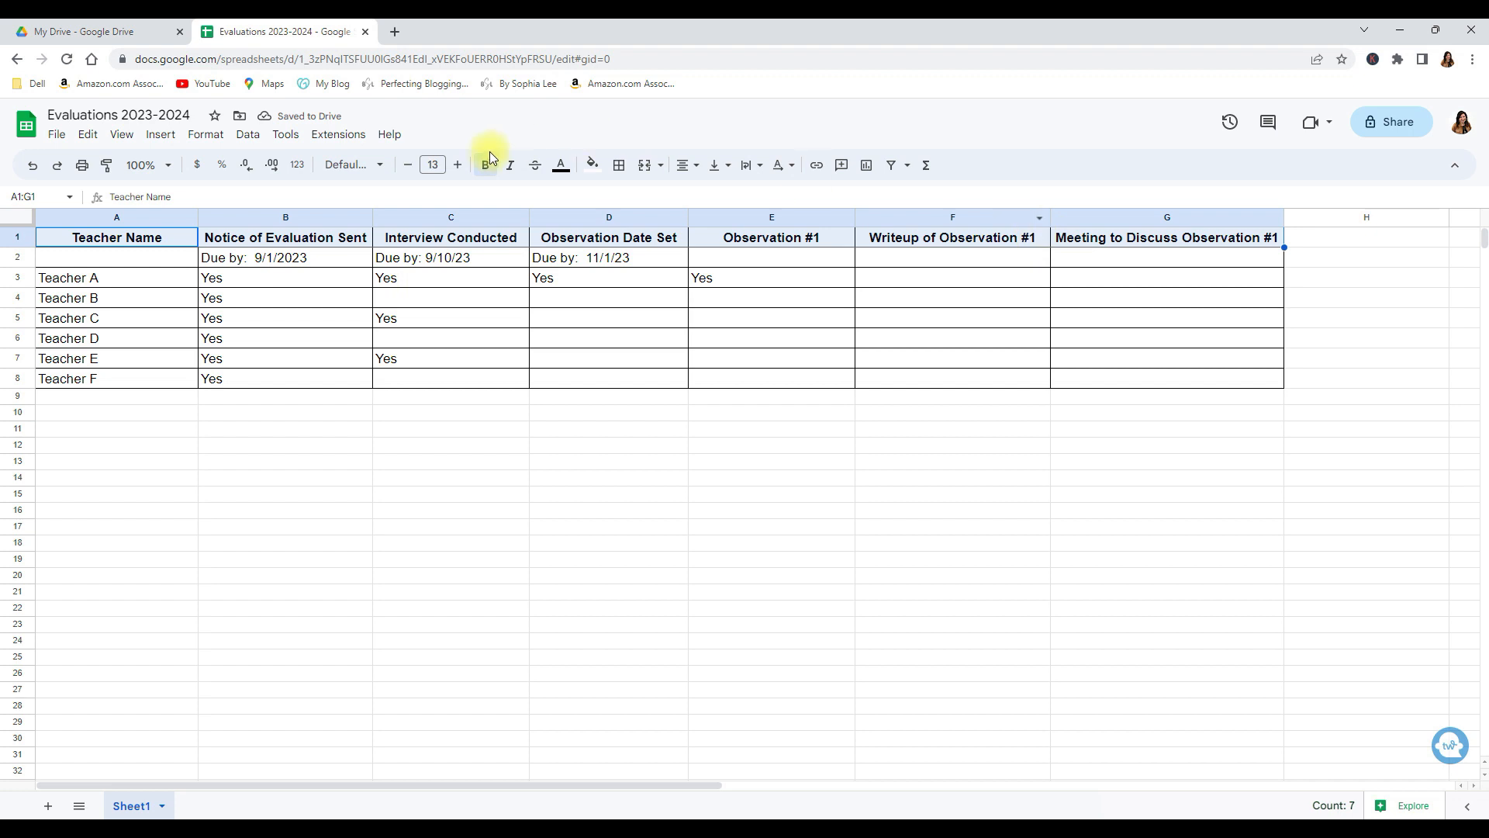
left_click(451, 428)
left_click(16, 236)
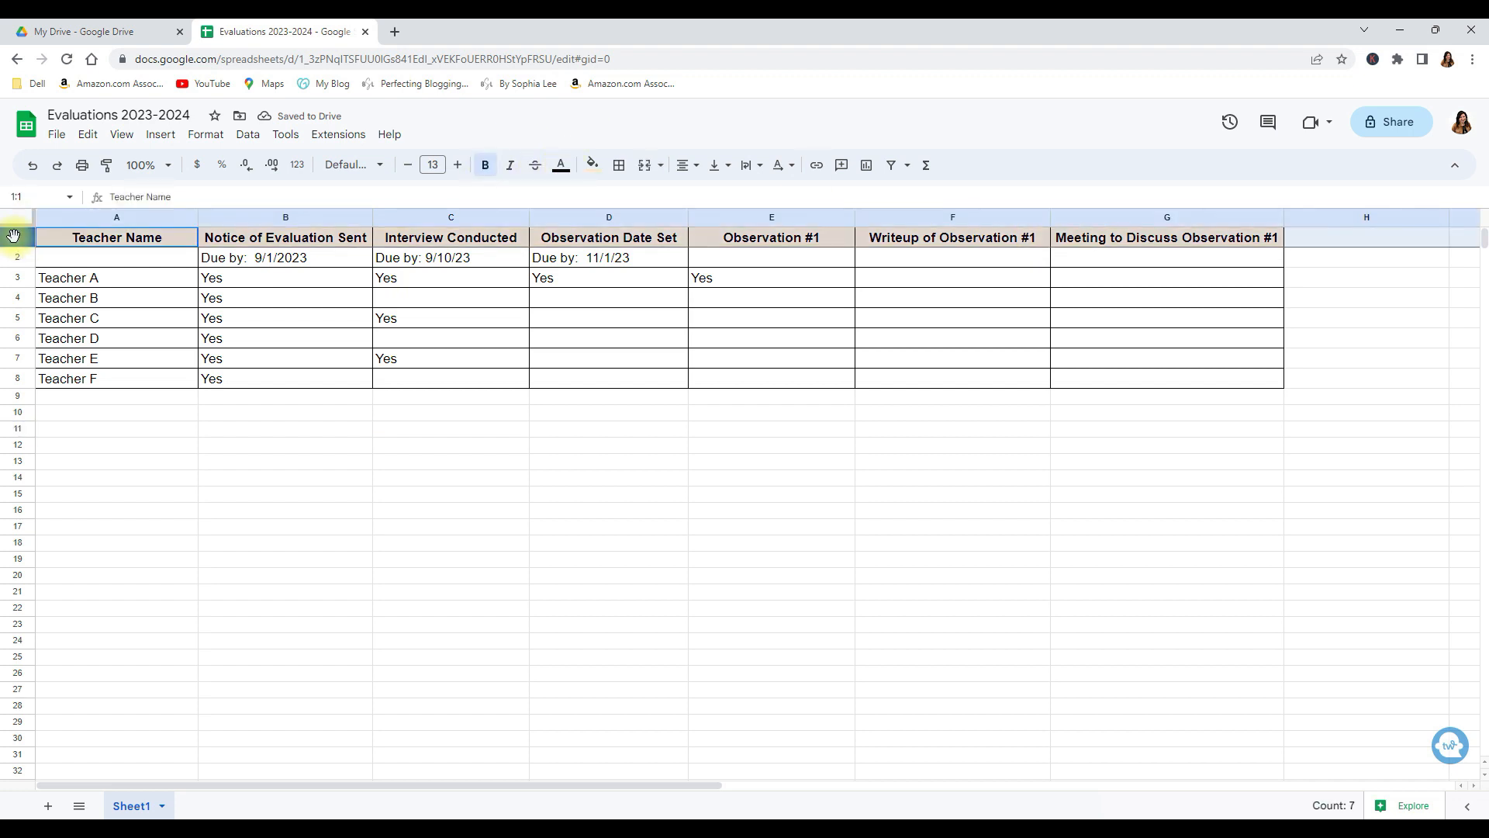
right_click(14, 235)
left_click(116, 365)
left_click(306, 474)
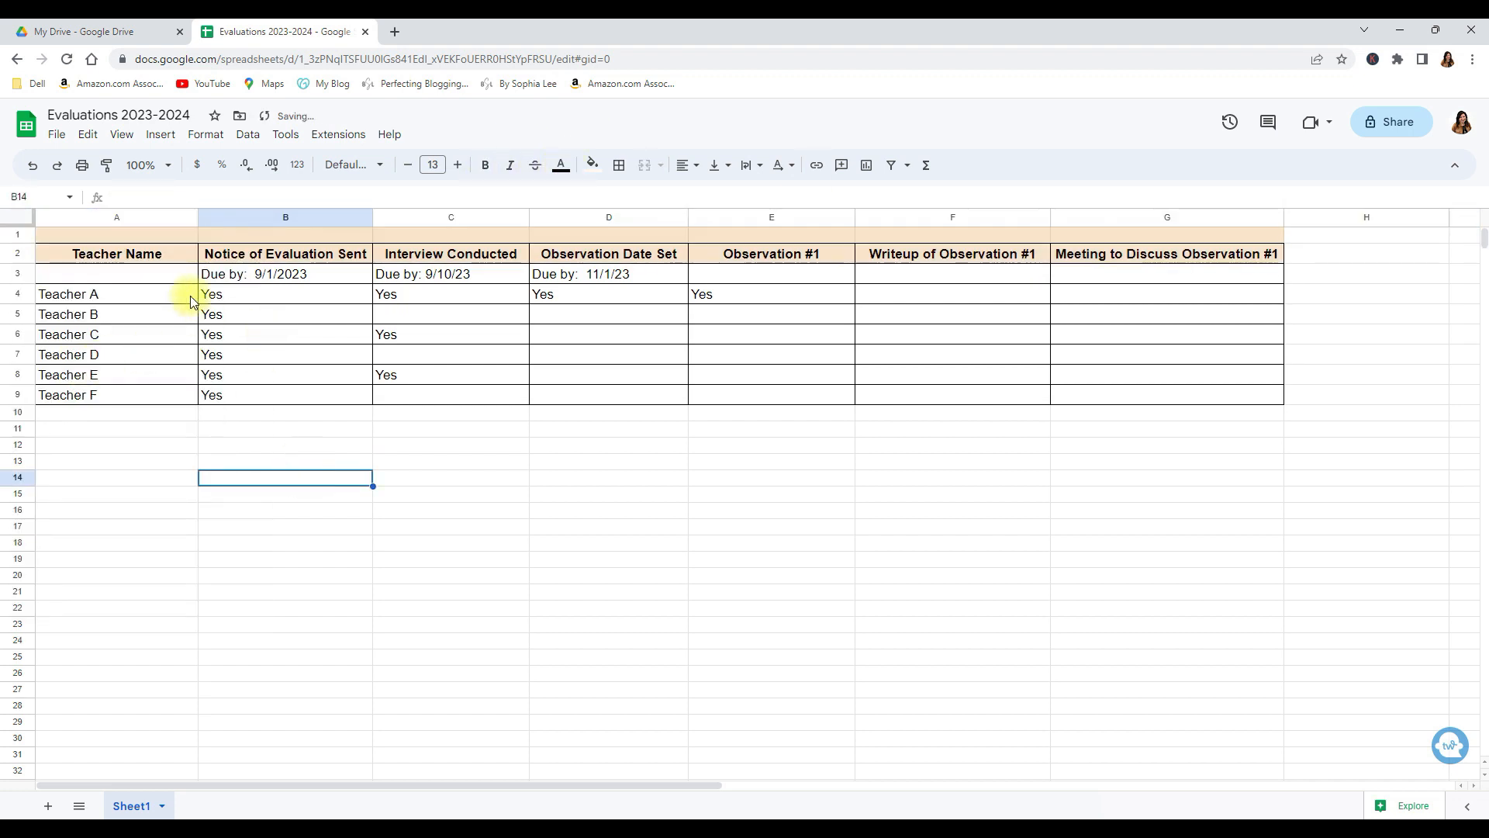
Enter the title "Evaluation Tracker" in A1.
left_click(158, 236)
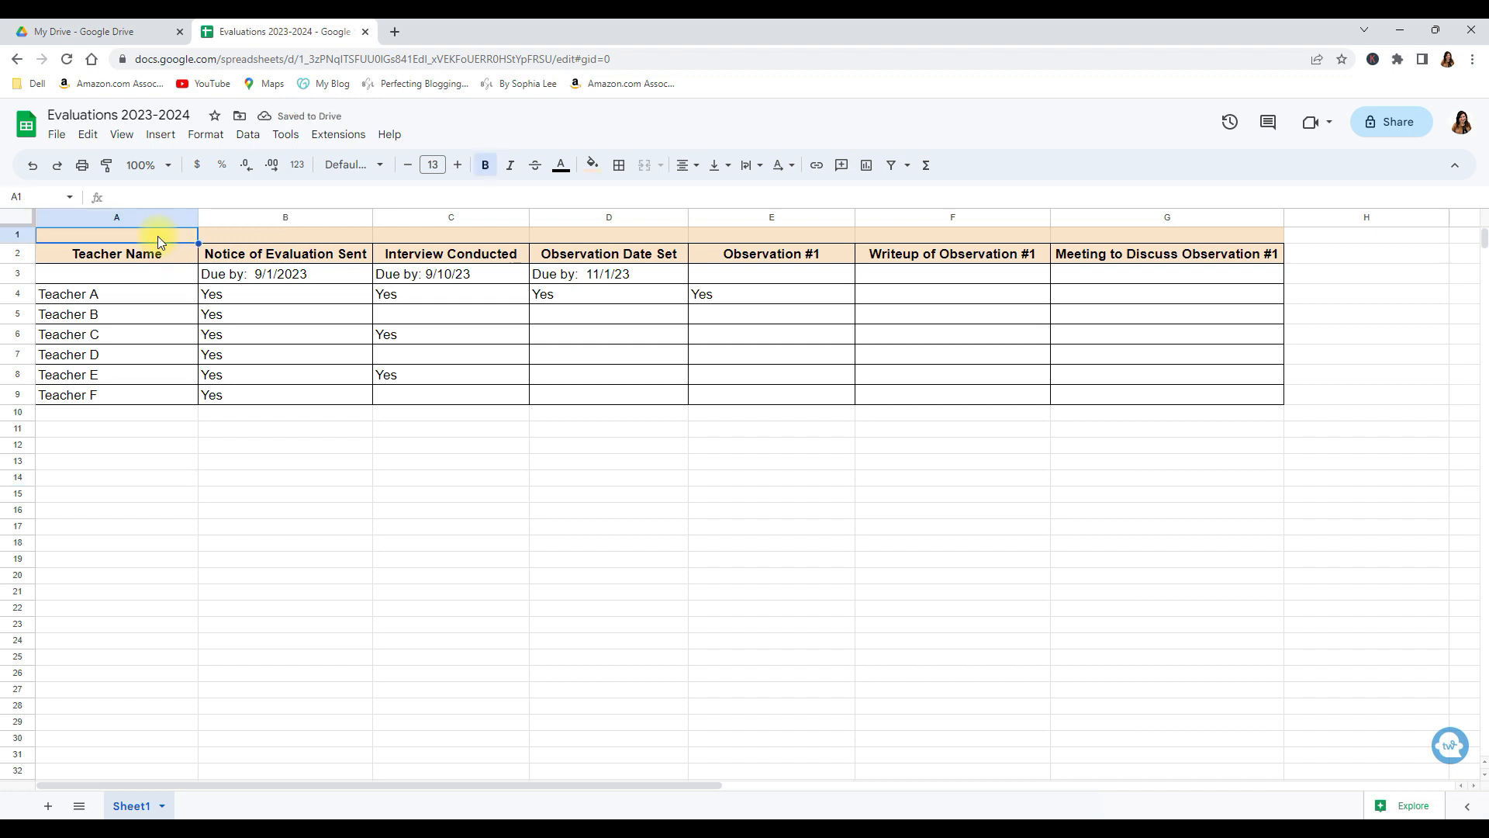
type("Evauati")
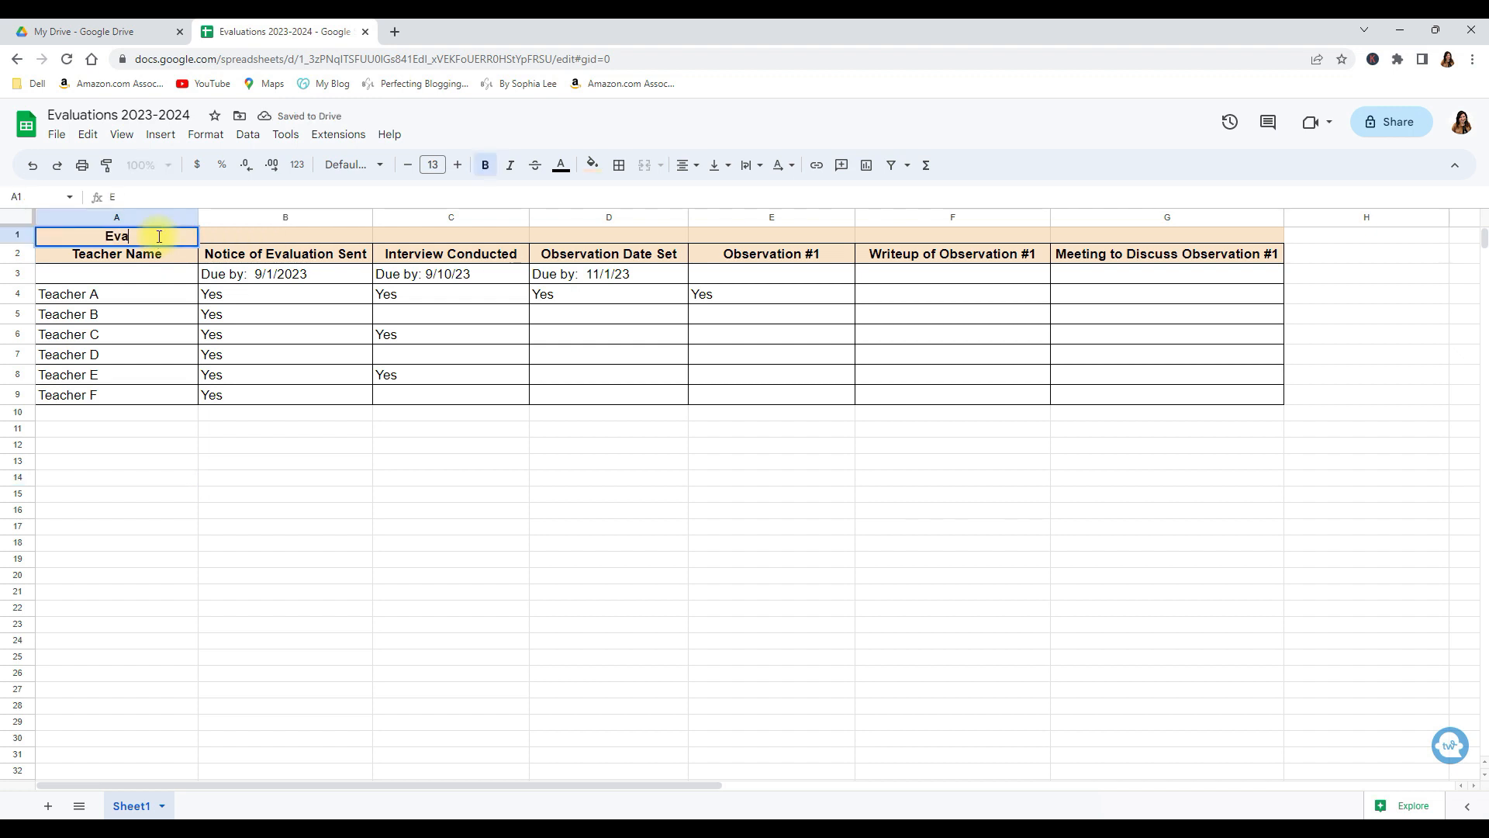
key("BackSpace")
key("BackSpace")
key("BackSpace")
key("BackSpace")
type("luation Tracker")
key("Return")
Merge cells A1:G1 horizontally so the "Evaluation Tracker" title spans the whole table.
left_click(161, 239)
left_click_drag(152, 241, 919, 237)
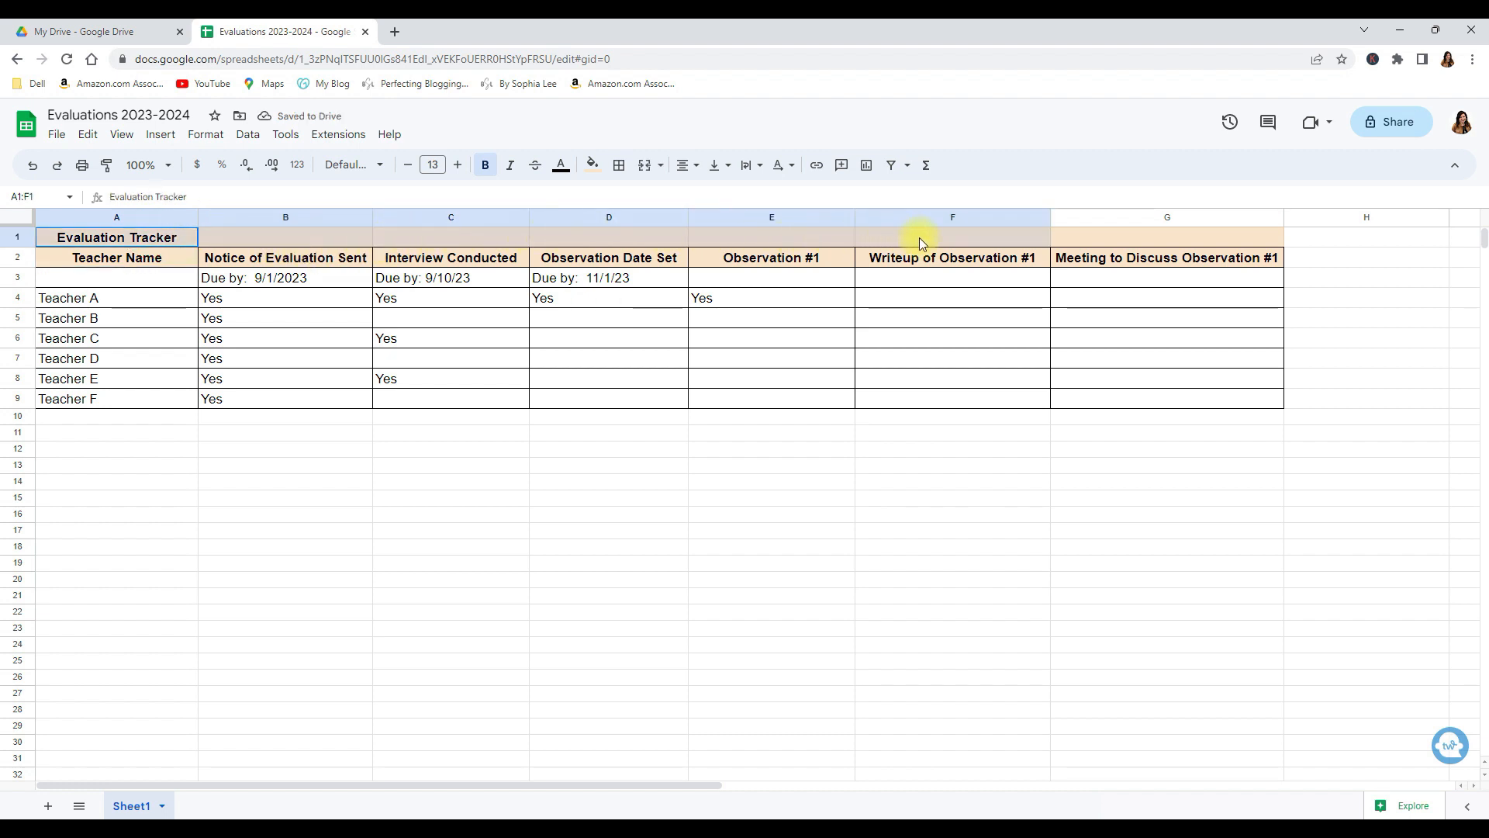
left_click_drag(1044, 233, 1055, 231)
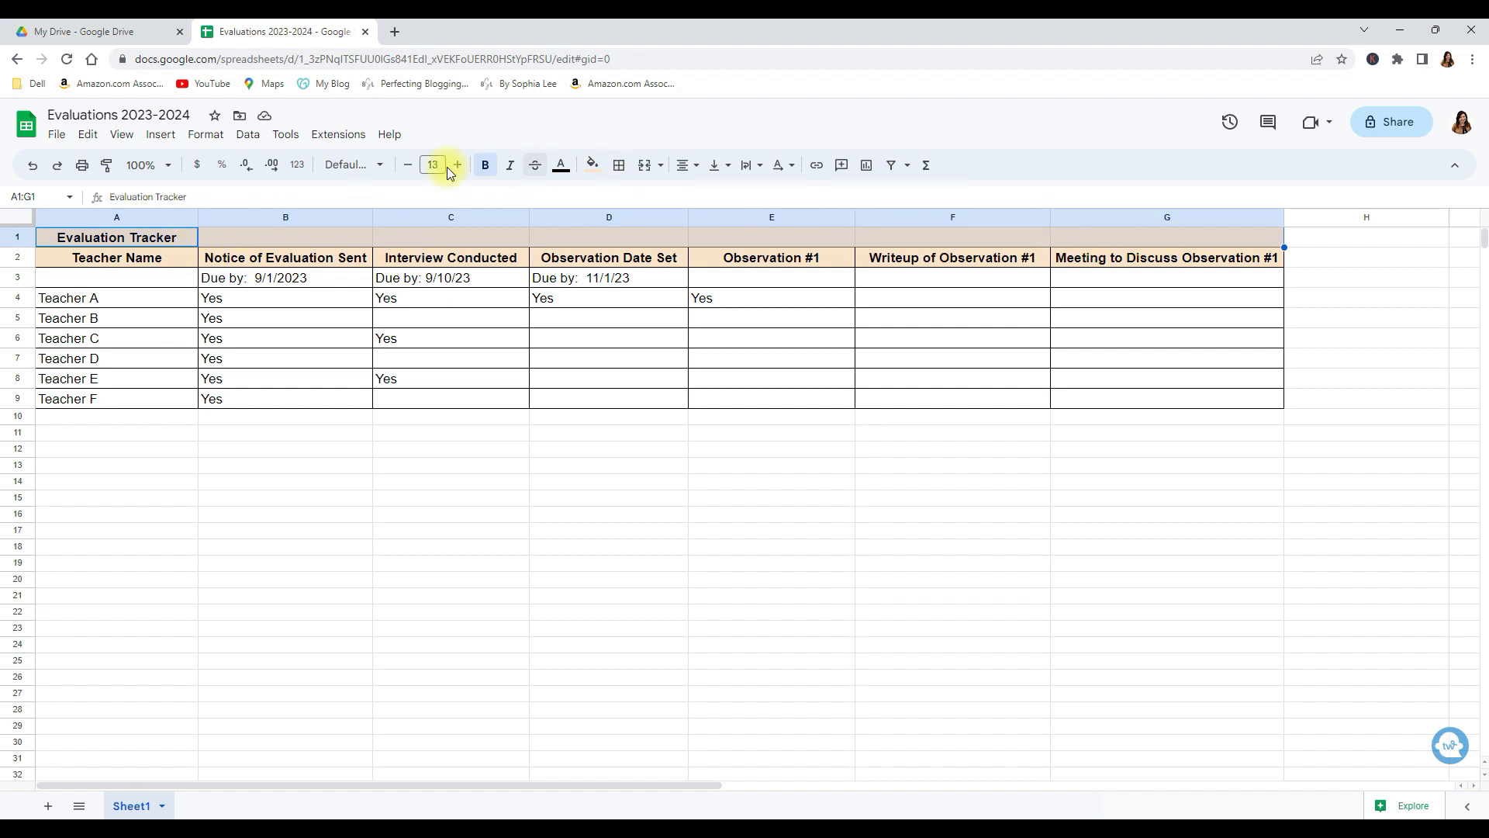
left_click(206, 136)
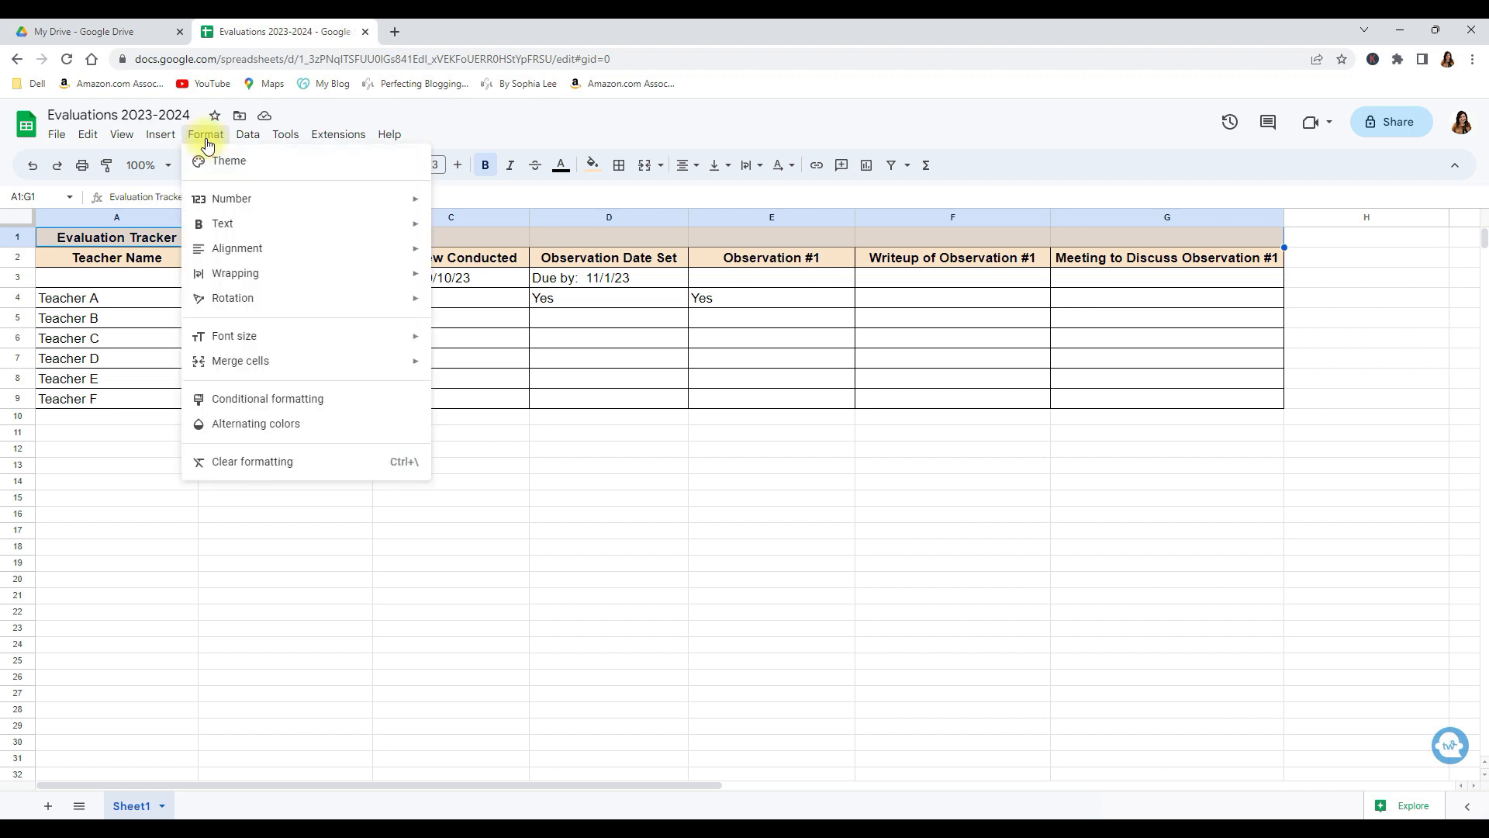
mouse_move(273, 361)
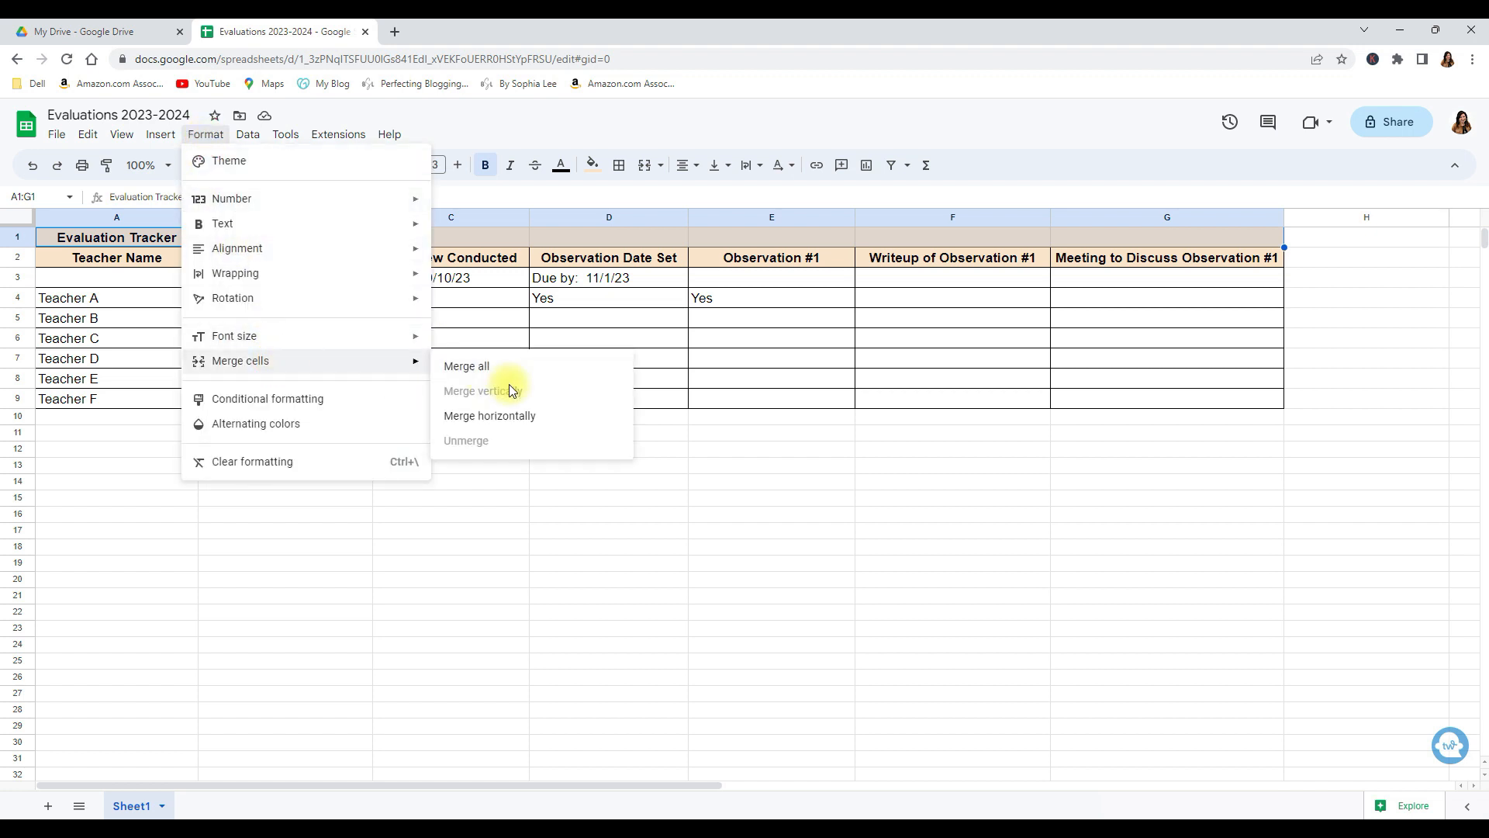
left_click(521, 417)
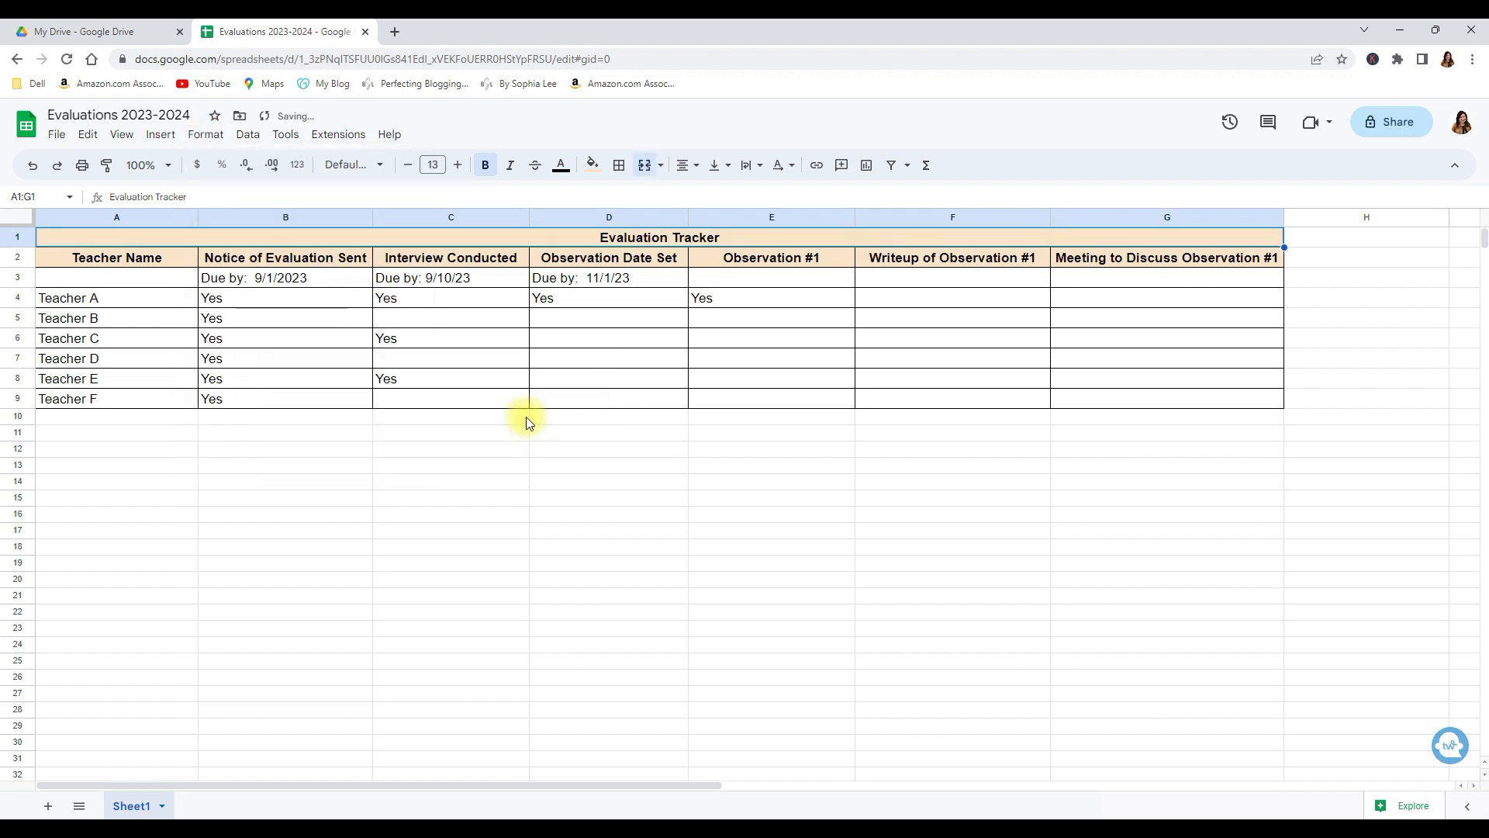
left_click(874, 545)
left_click(605, 578)
Rename the Sheet1 tab as "Certificated".
right_click(137, 804)
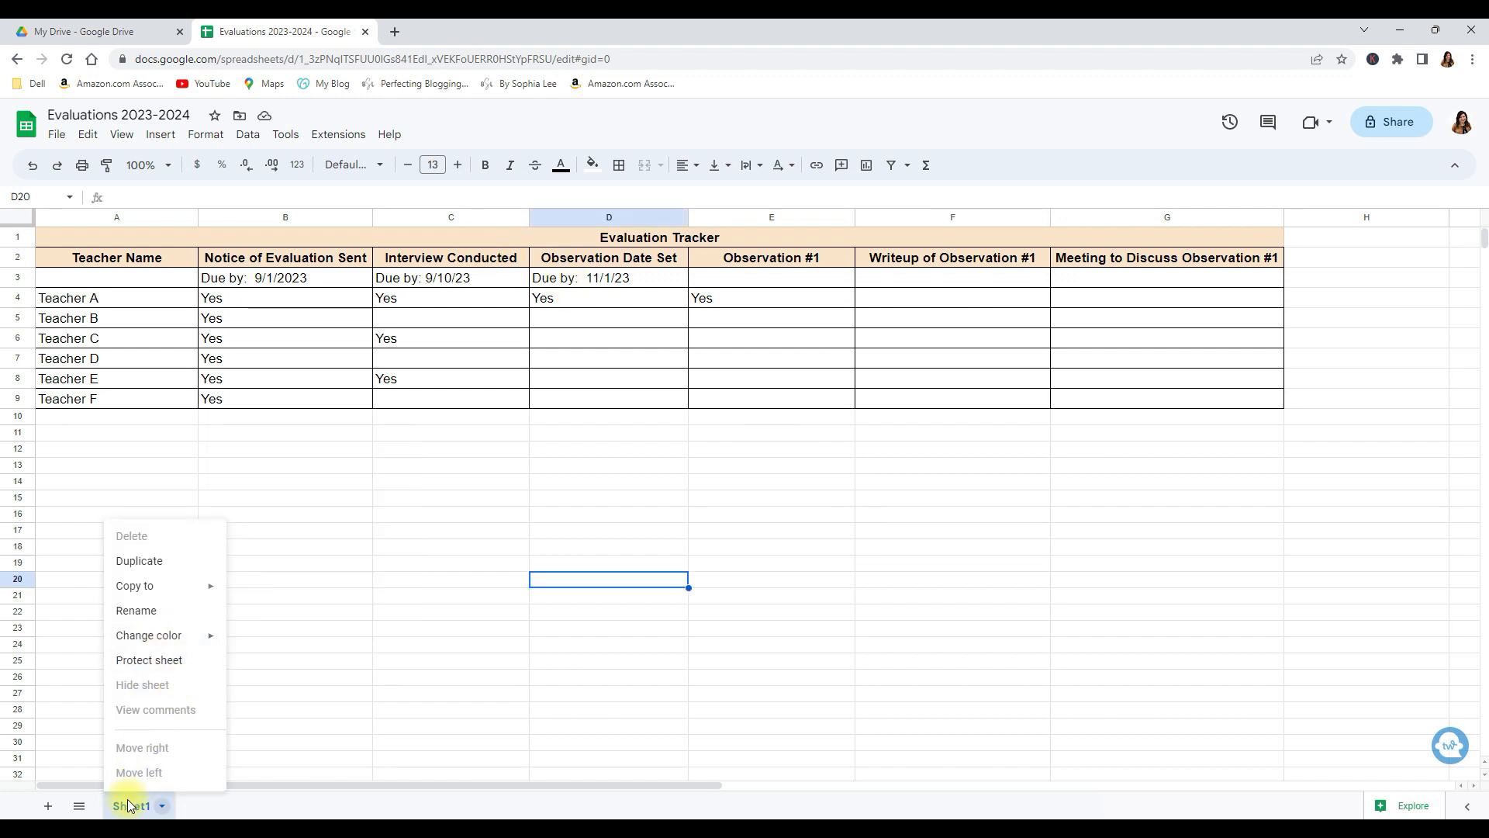
left_click(136, 612)
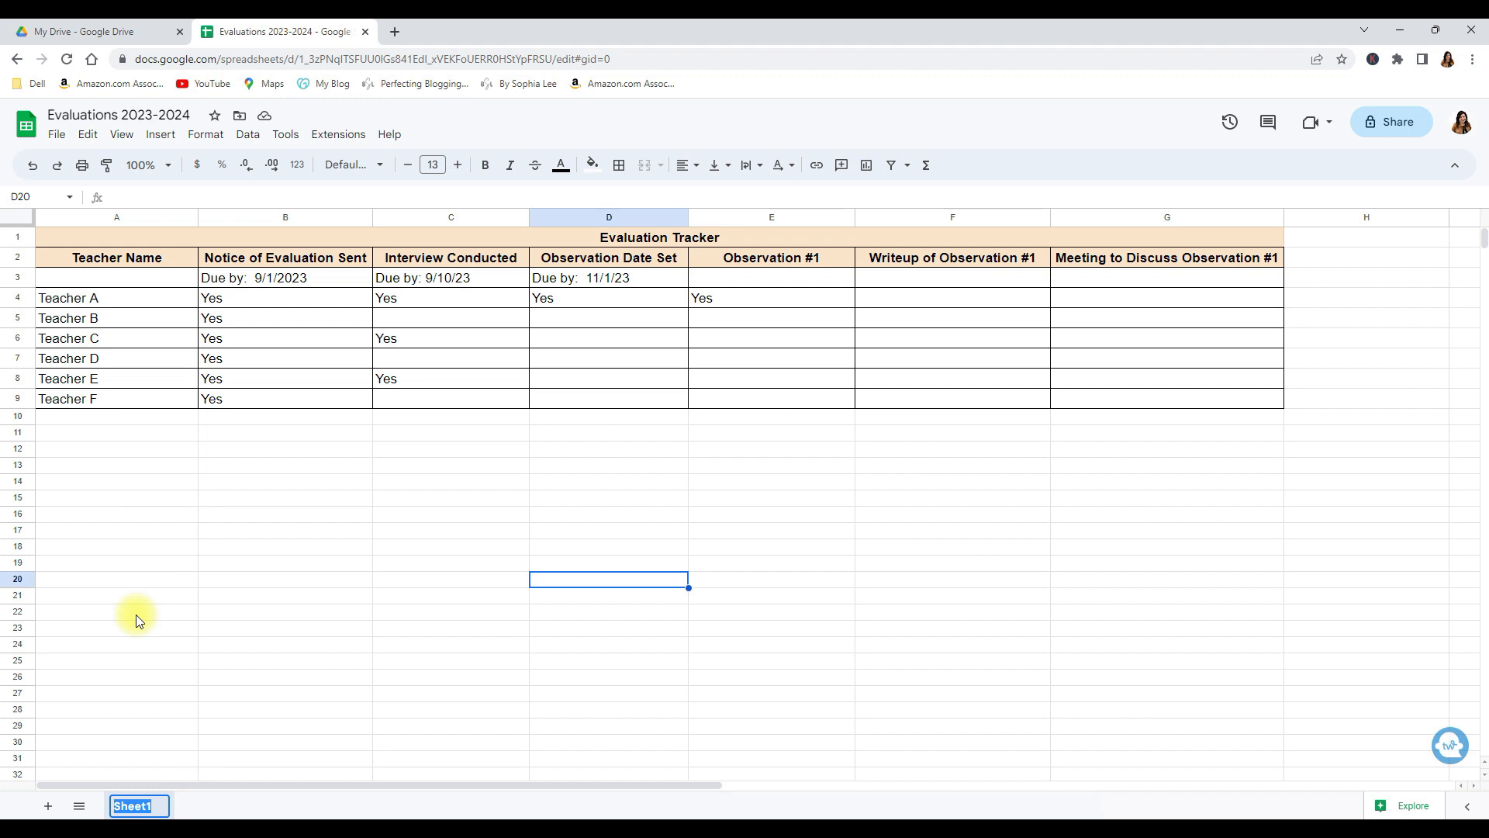
type("Certificated")
key("Return")
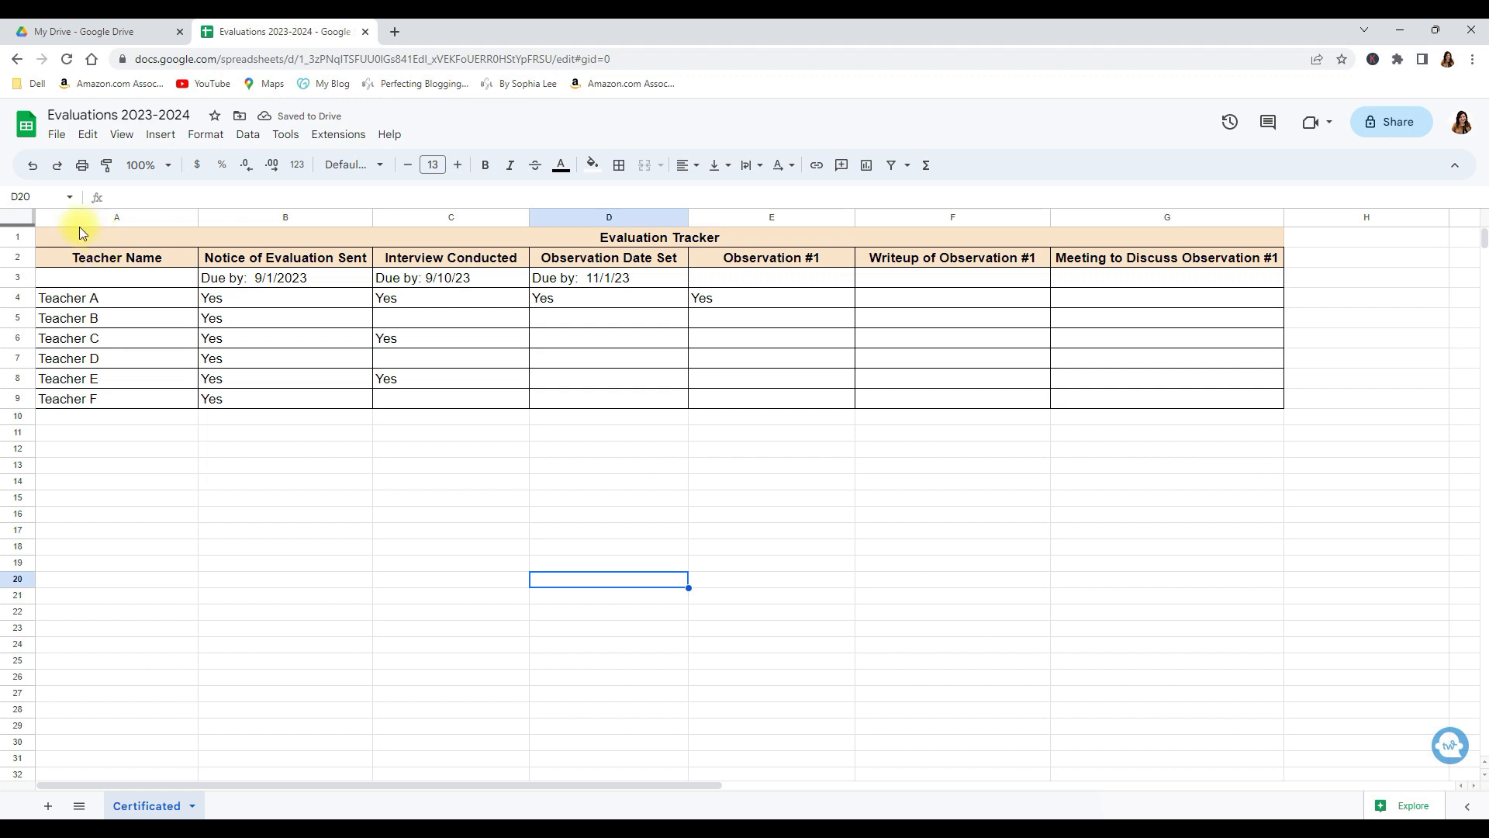
Add a second sheet to the spreadsheet and name it "Classified".
left_click(47, 805)
right_click(218, 809)
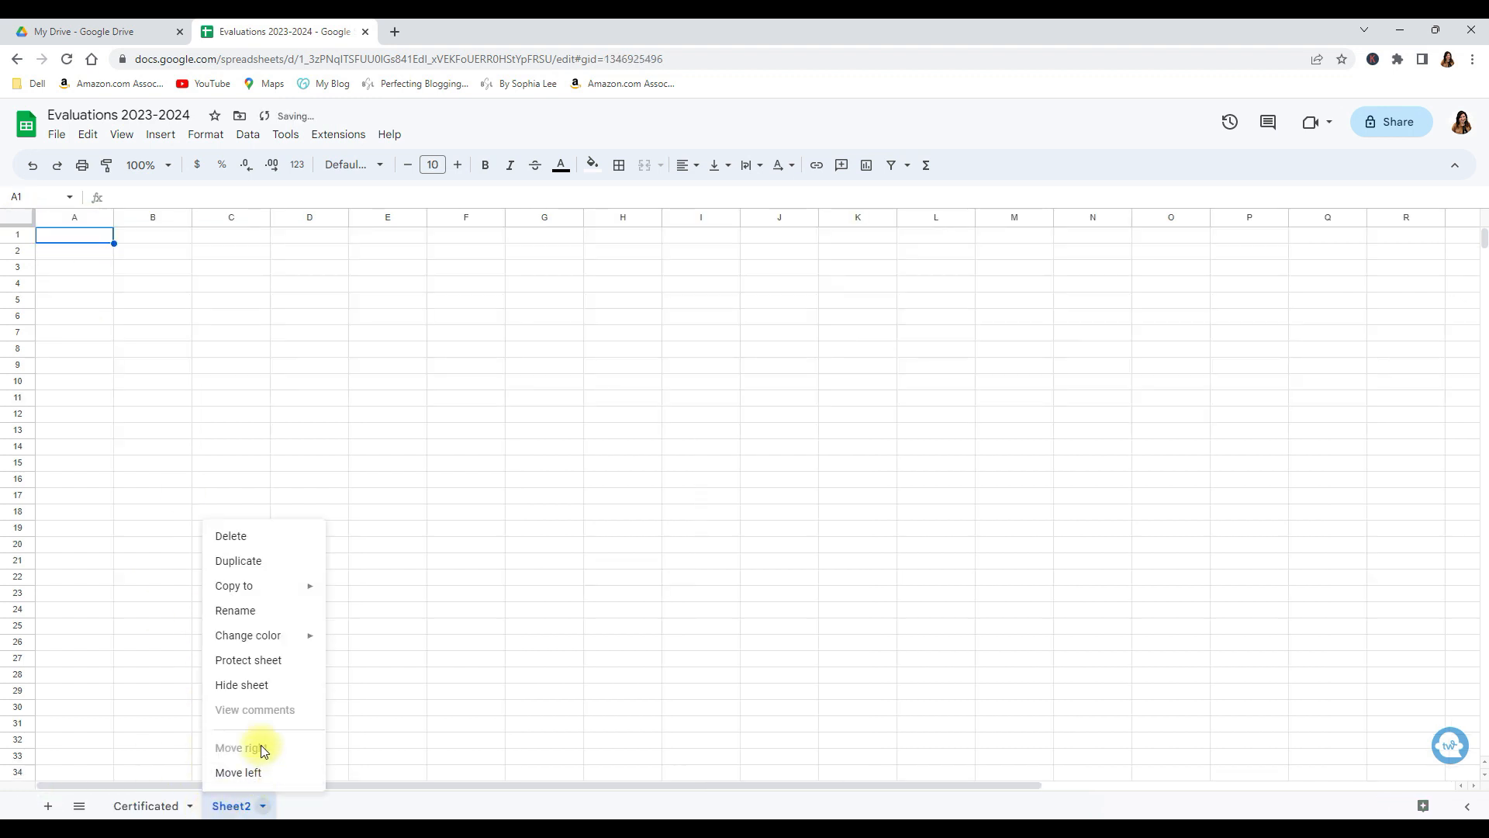
left_click(263, 613)
type("Classified")
key("Return")
Copy the tracker table A1:G9 from the Certificated sheet and paste it at A1 of the Classified sheet.
left_click(152, 805)
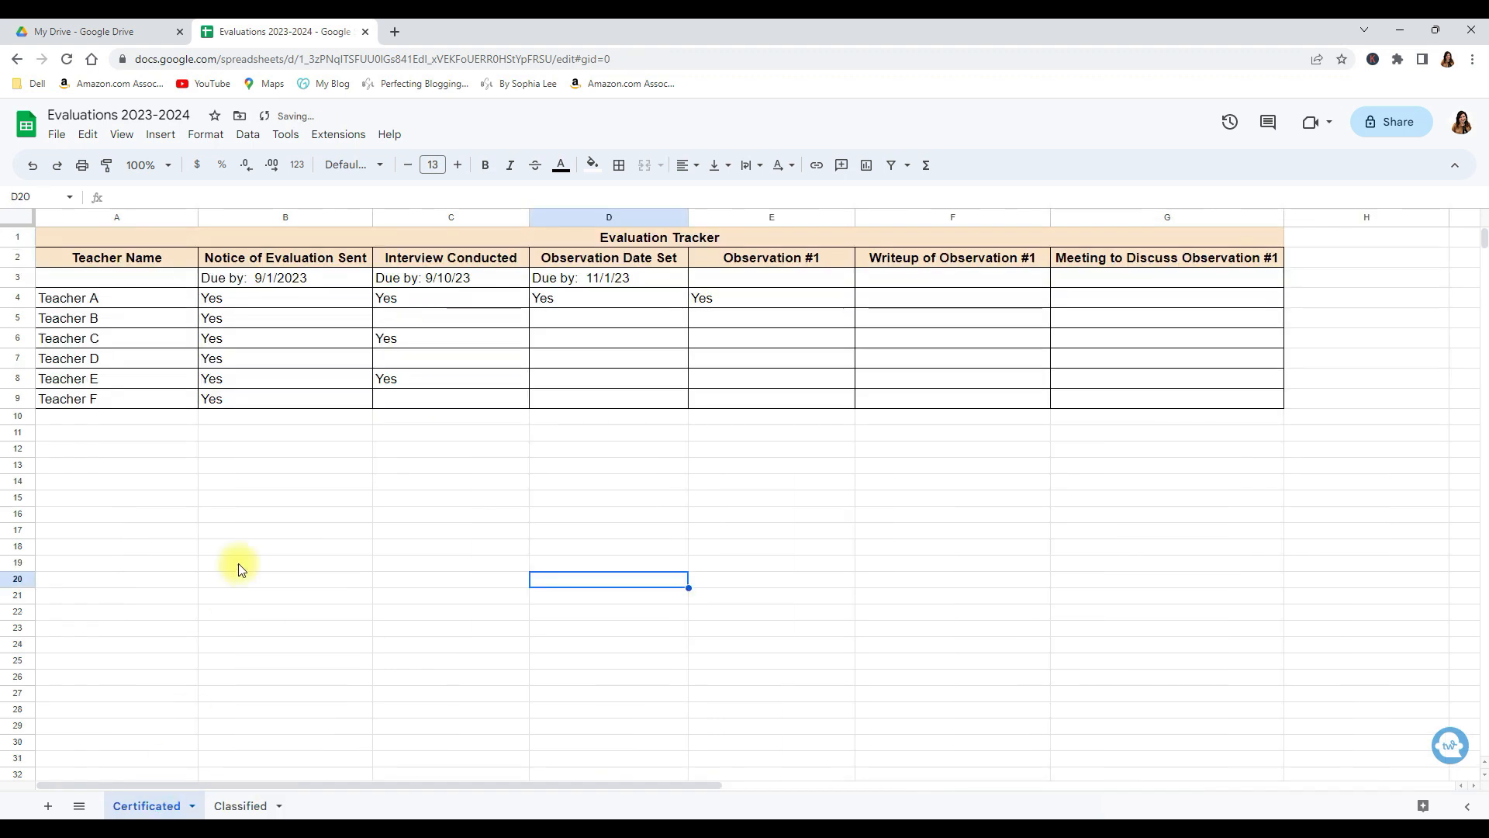
left_click_drag(93, 241, 1033, 402)
key("ctrl+c")
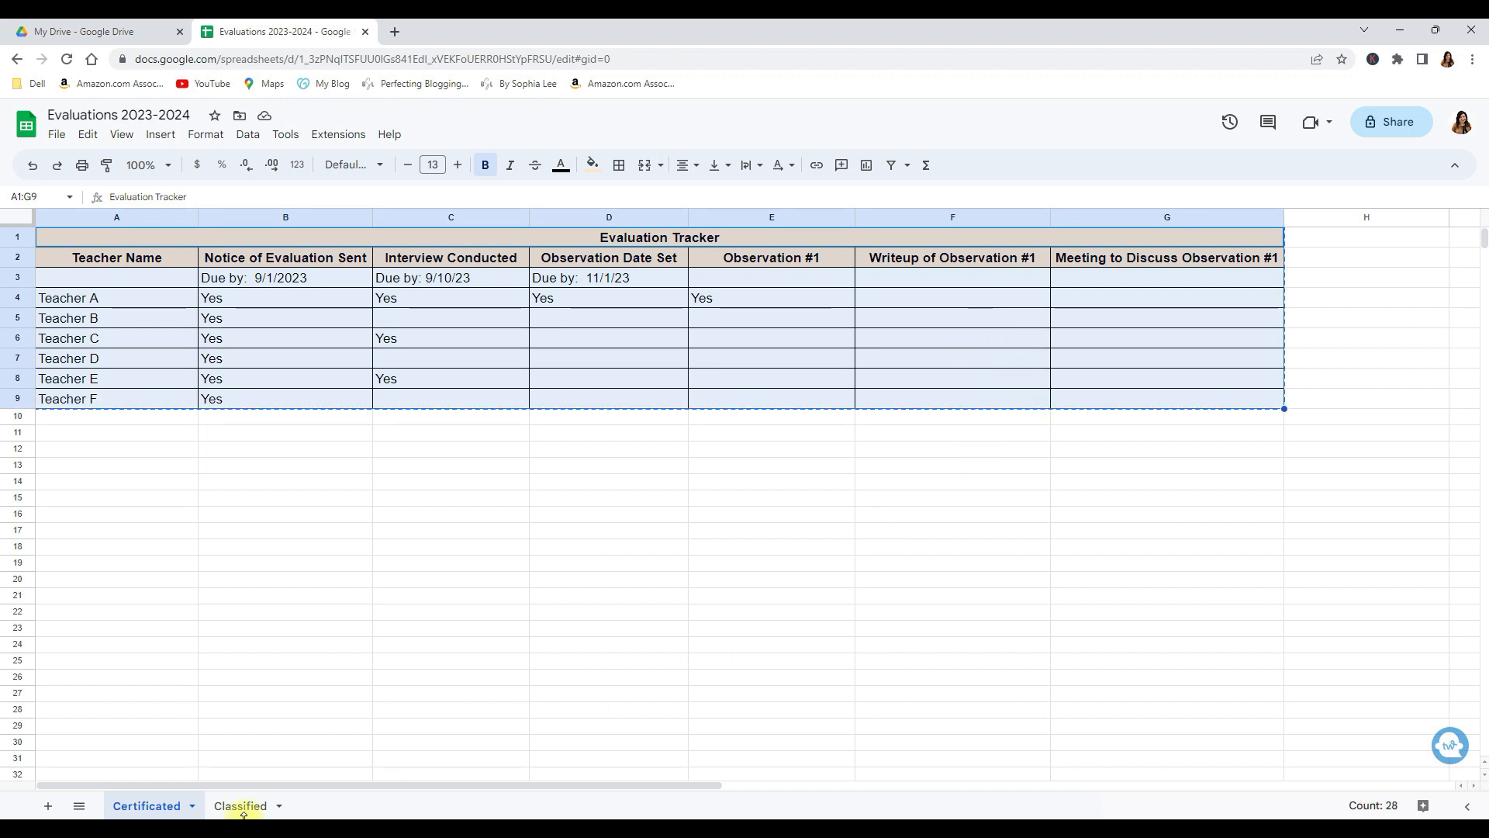
left_click(234, 805)
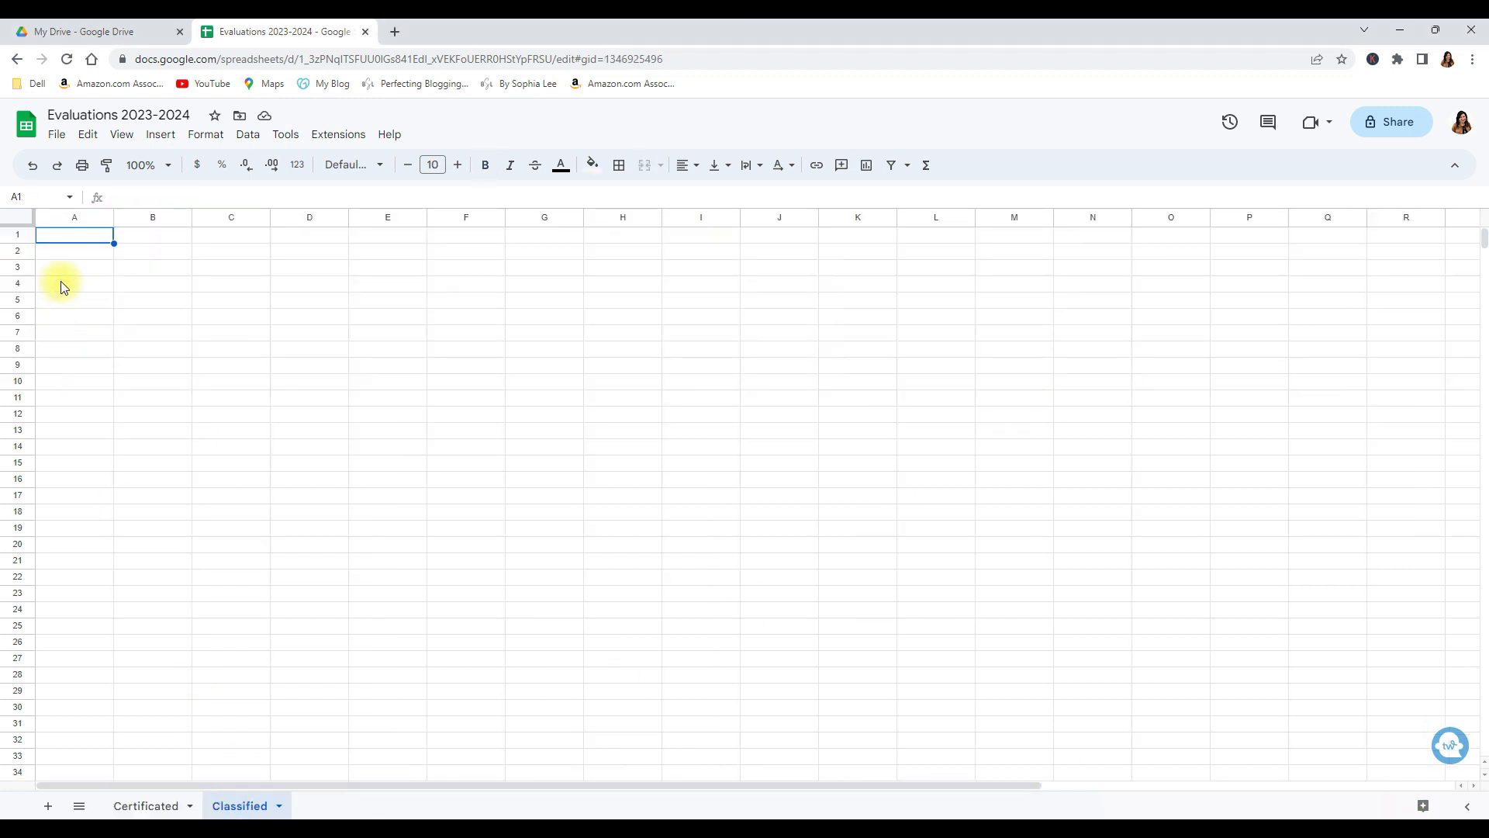
key("ctrl+v")
Widen all columns of the Classified sheet evenly until headings such as "Notice of Evaluation Sent" fit.
left_click(30, 213)
left_click_drag(114, 218, 160, 219)
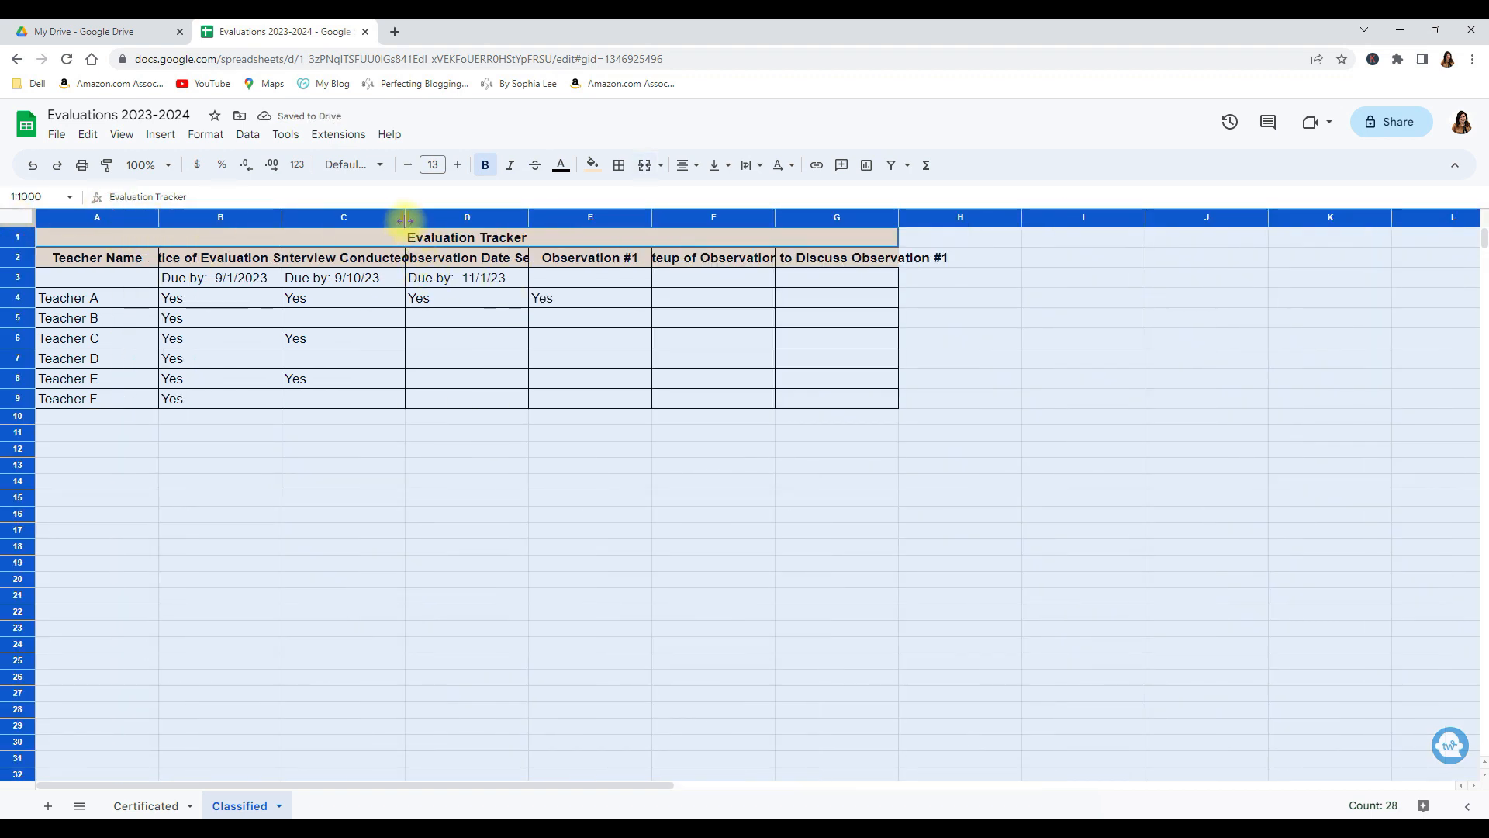
left_click_drag(405, 220, 463, 225)
Replace the teacher labels in A4:A9 of the Classified sheet with "Name A" through "Name F".
left_click(146, 298)
type("N")
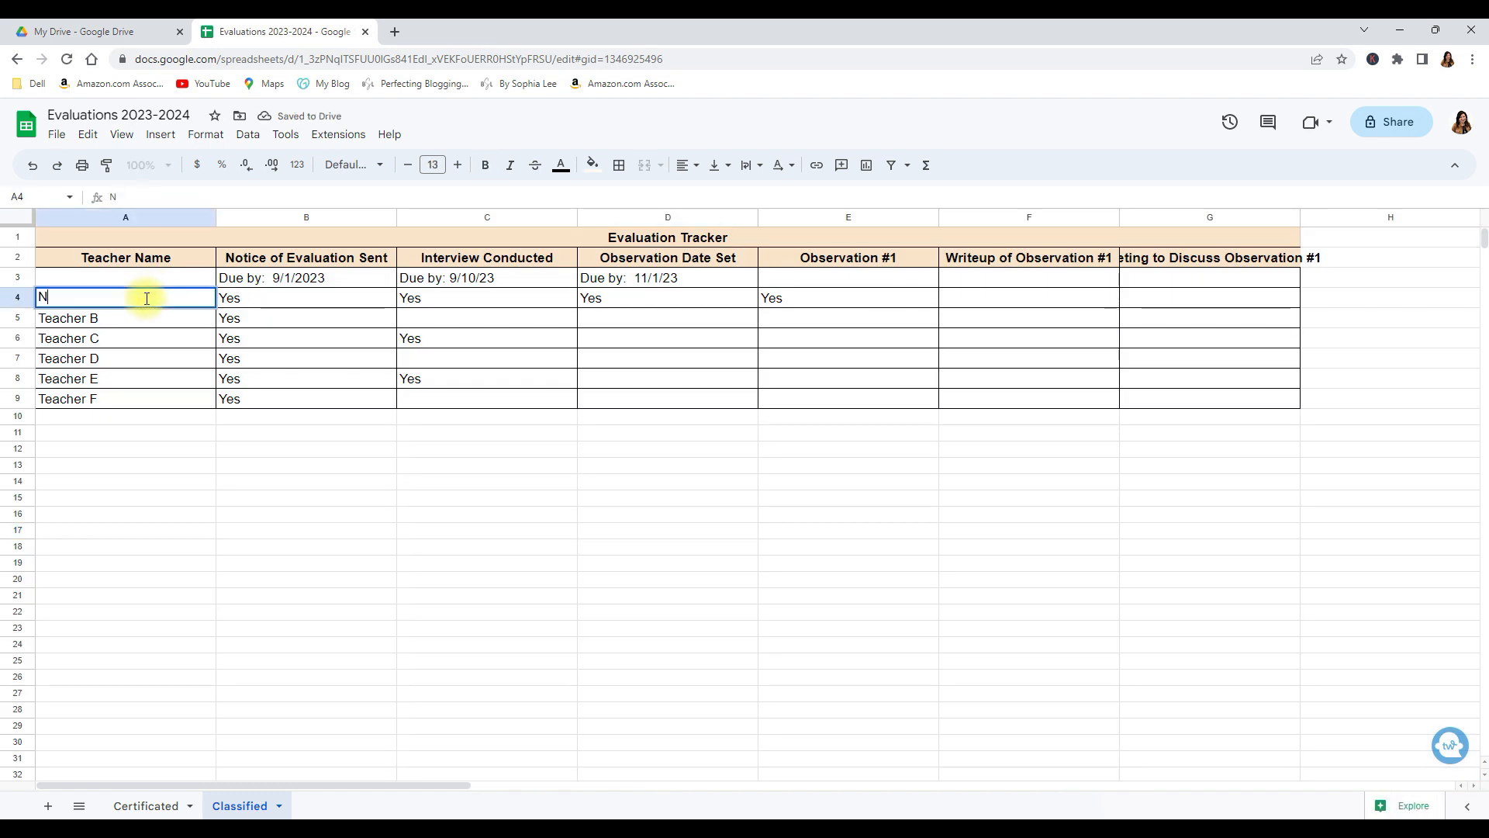
type("ame A")
key("Return")
type("Name B")
key("Return")
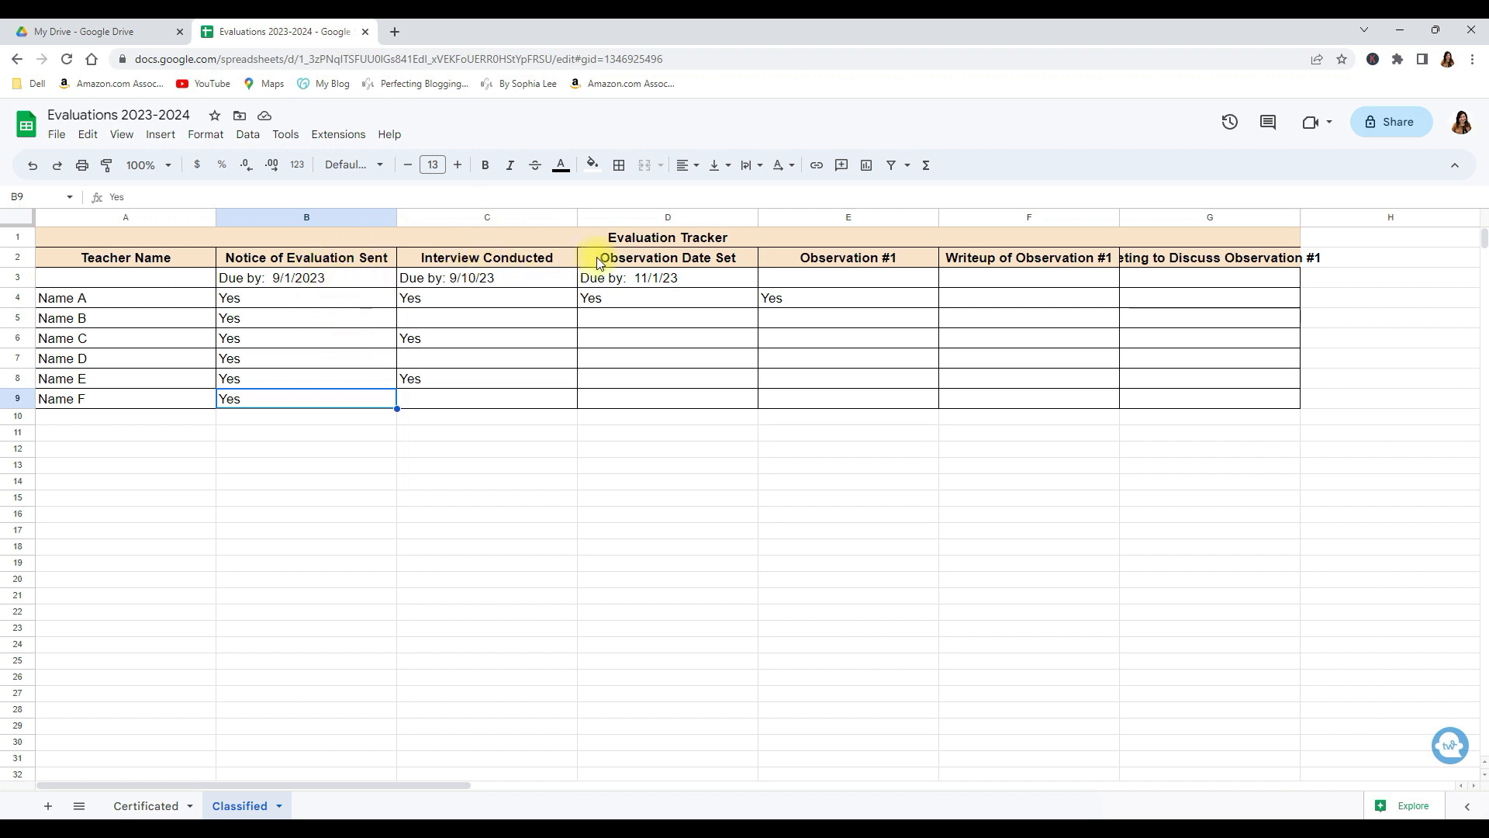
Change the heading in D2 of the Classified sheet to "Write-up Complete".
left_click(672, 263)
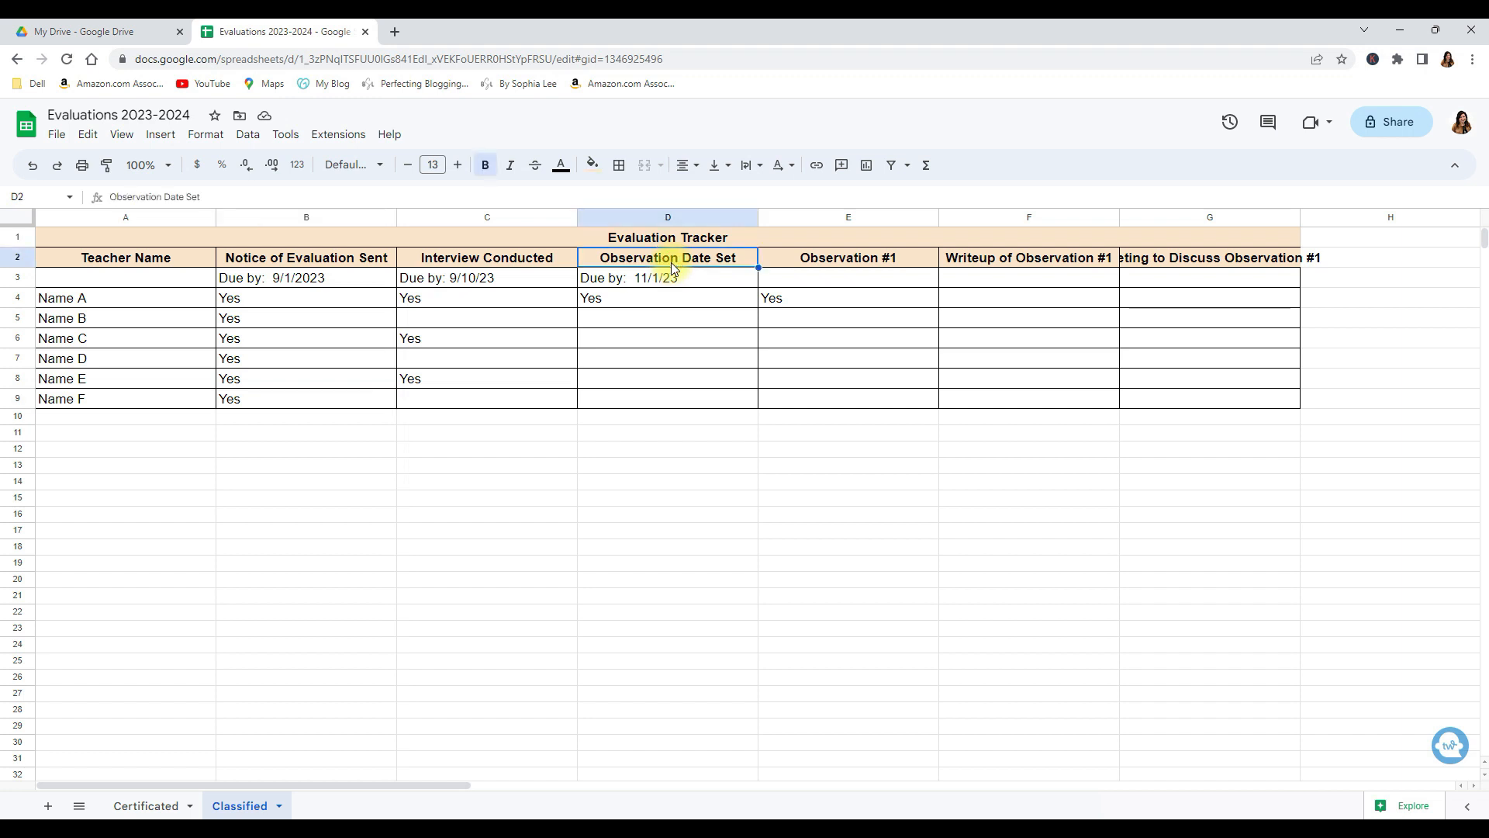
type("Write-up Complete")
key("Tab")
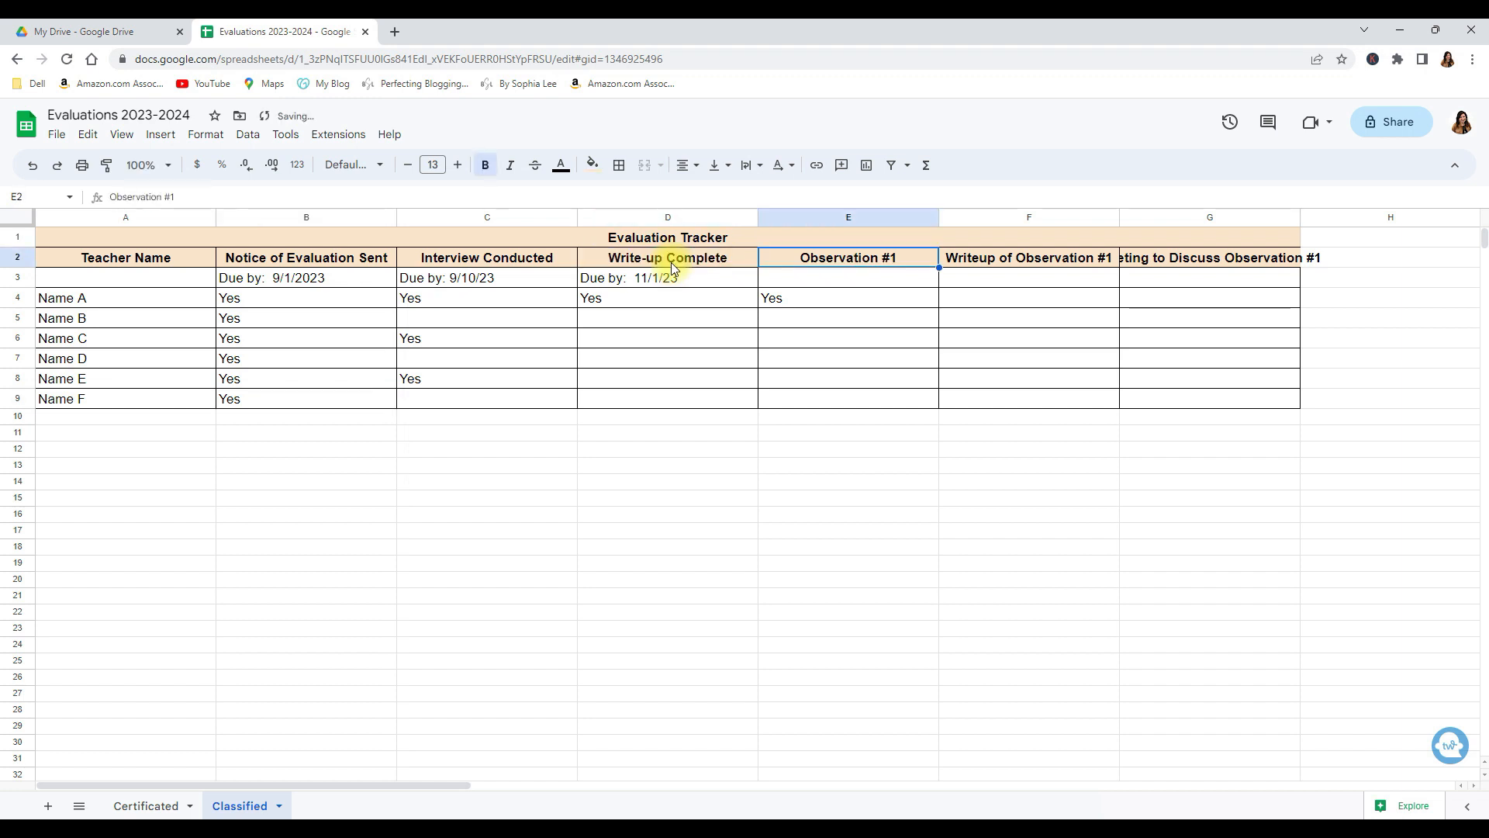
Overwrite the "Observation #1" heading in E2 with "Interviewed &" and trim the entry back to "Inter".
type("Interviewed &")
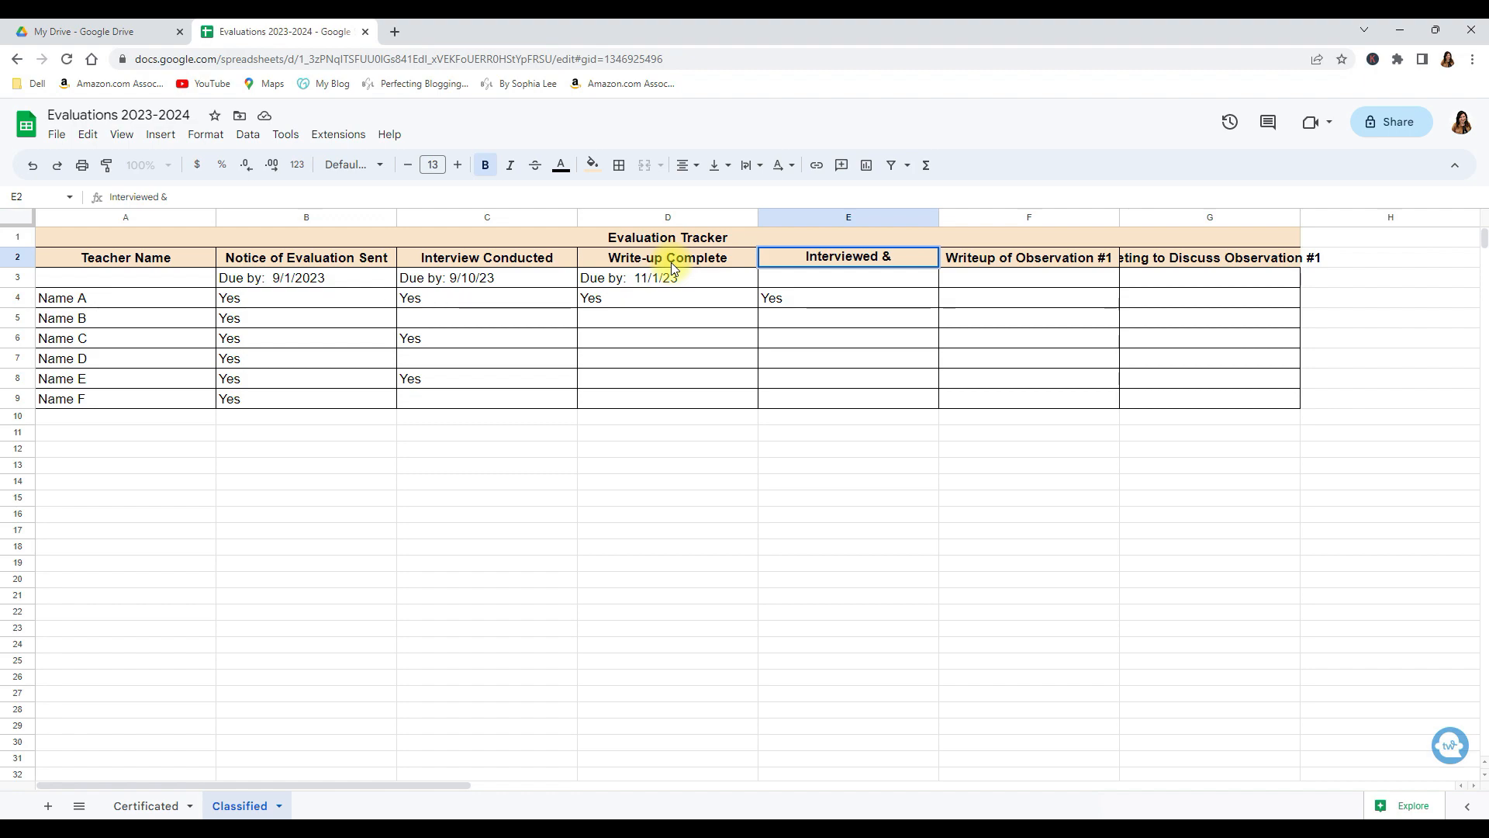
key("BackSpace")
key("BackSpace")
key("BackSpace")
key("BackSpace")
key("BackSpace")
key("BackSpace")
key("BackSpace")
key("BackSpace")
key("BackSpace")
key("BackSpace")
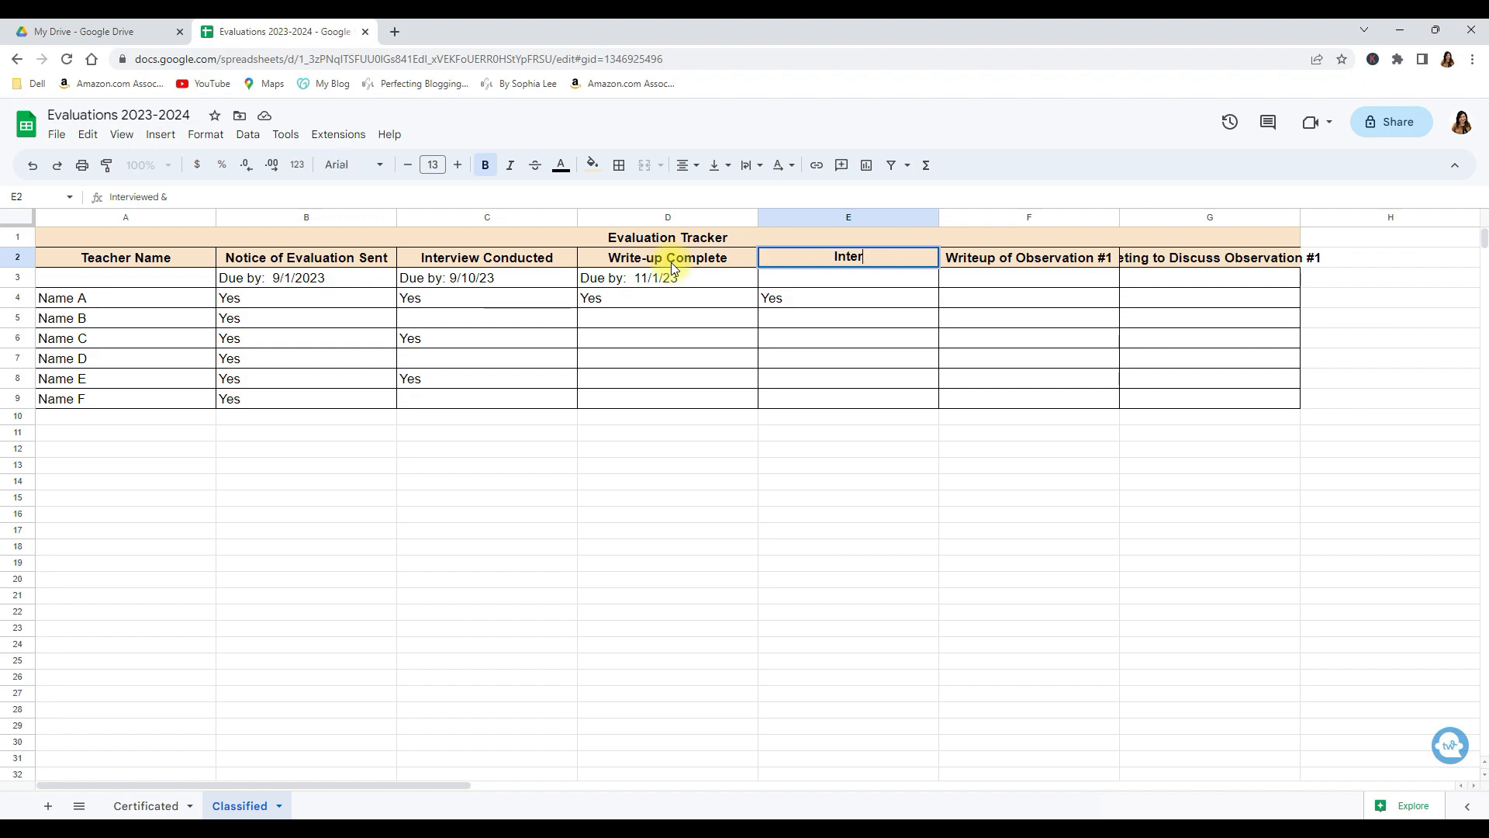